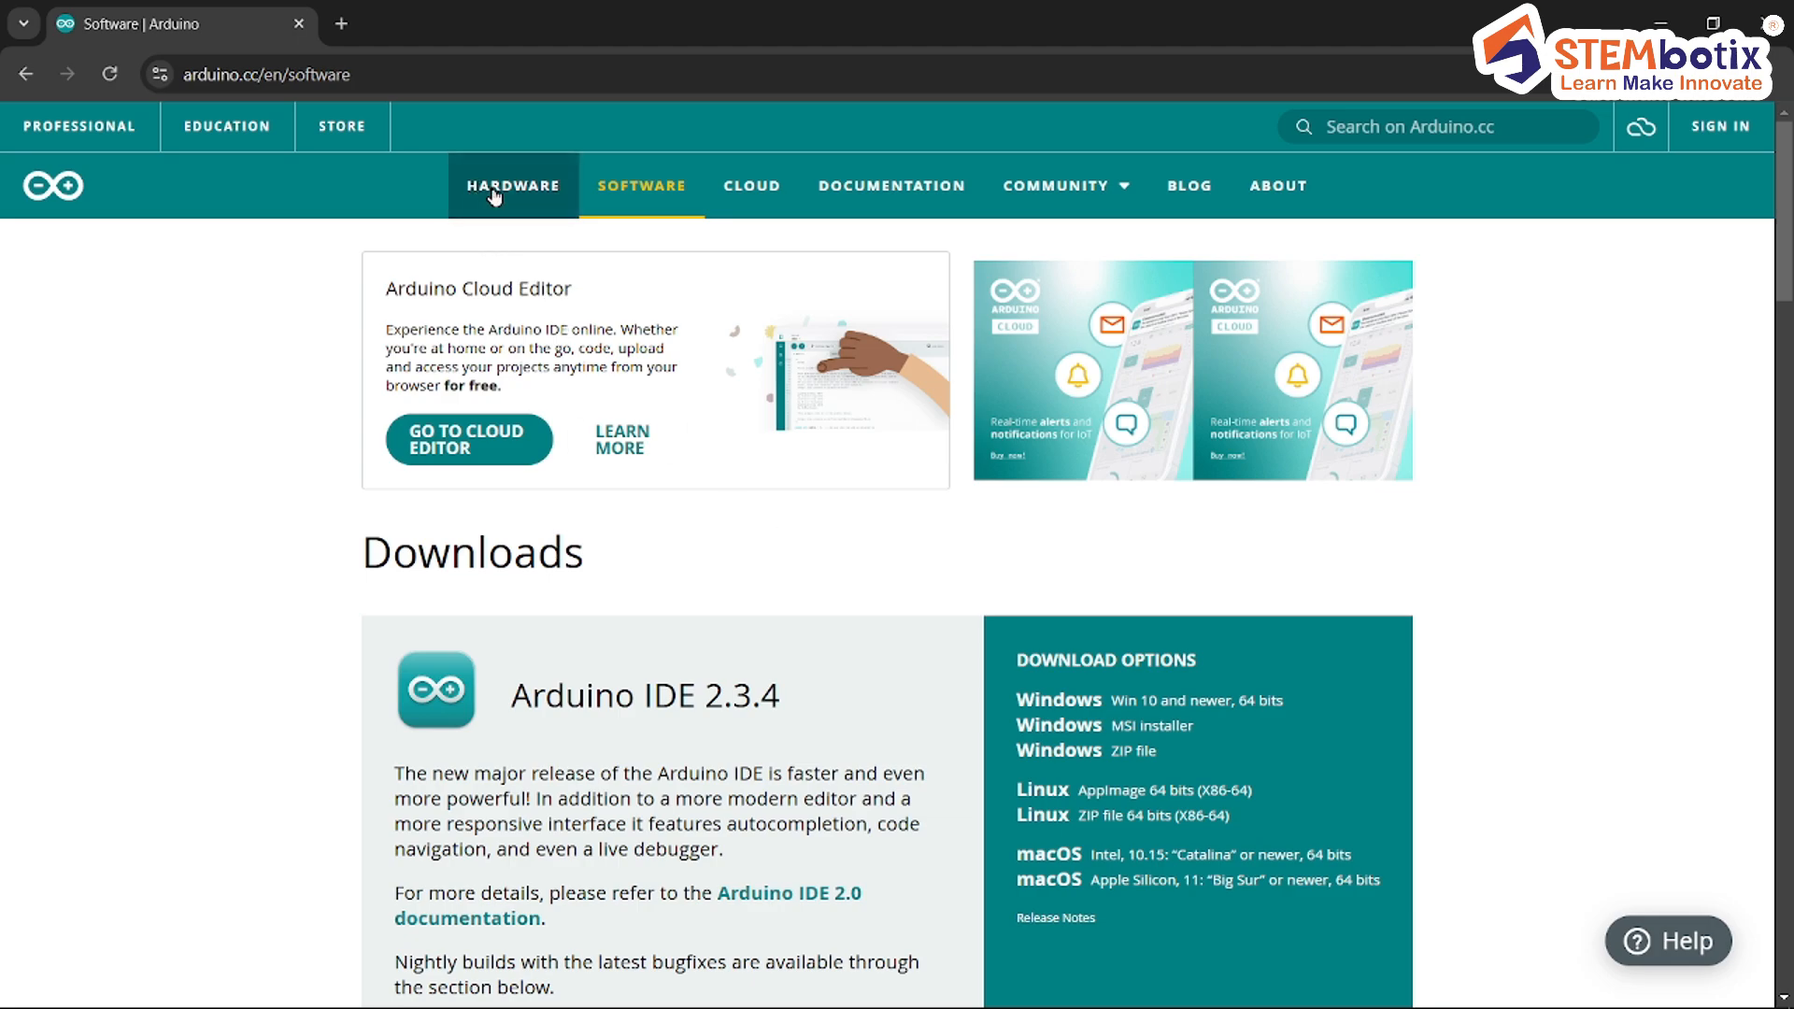
Step: Download the Arduino IDE 2.3.4 installer for Windows 10 and newer, 64 bits, skipping the donation and newsletter subscription
left_click(631, 210)
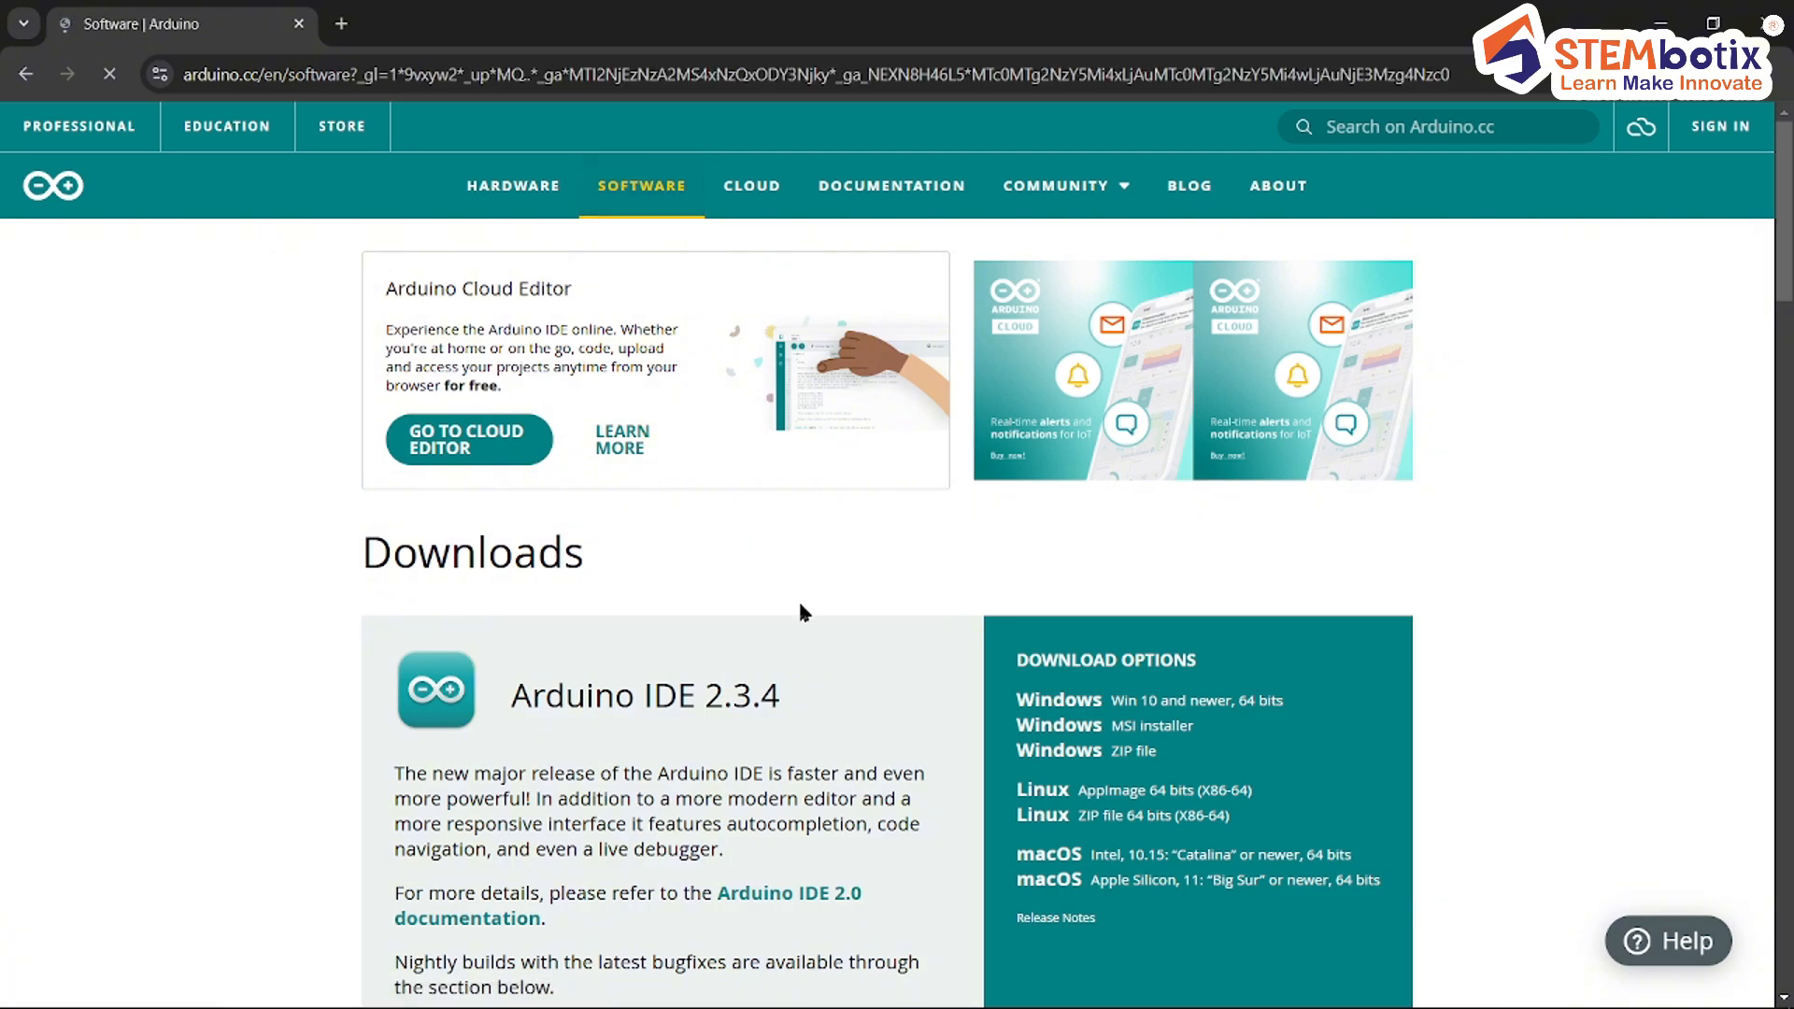
scroll(801, 608, "down", 1)
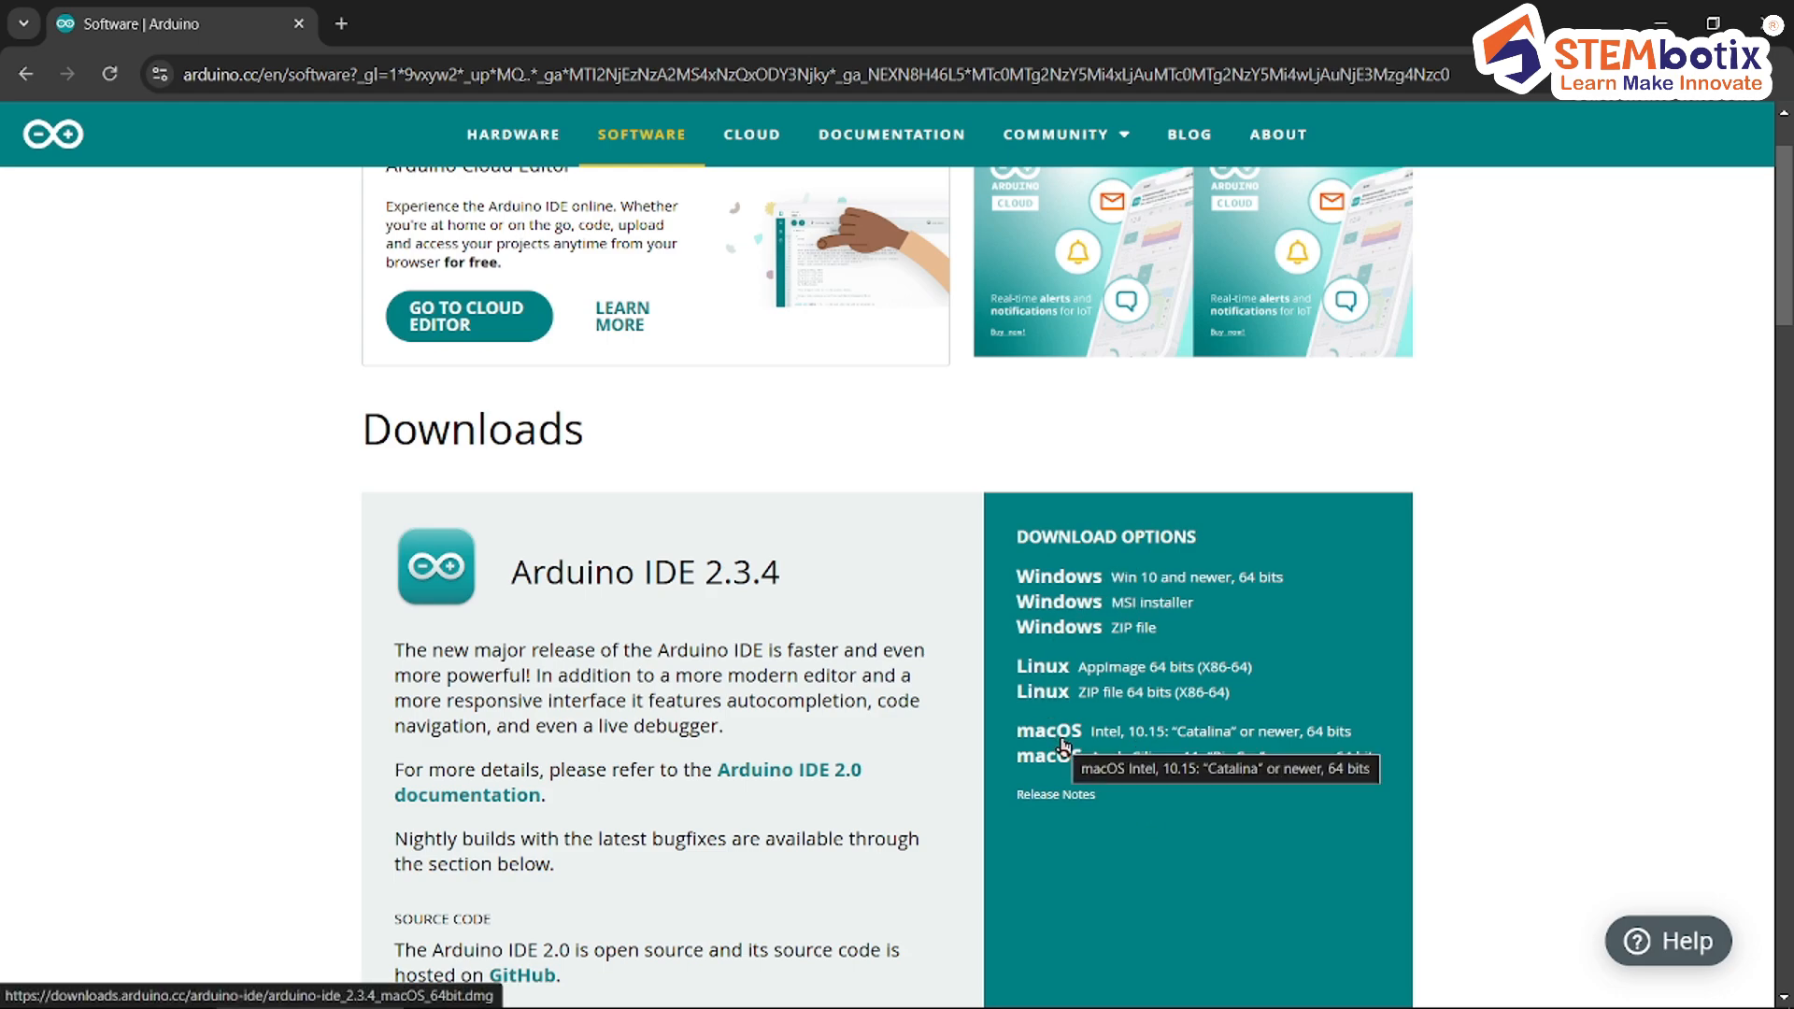
left_click(1086, 589)
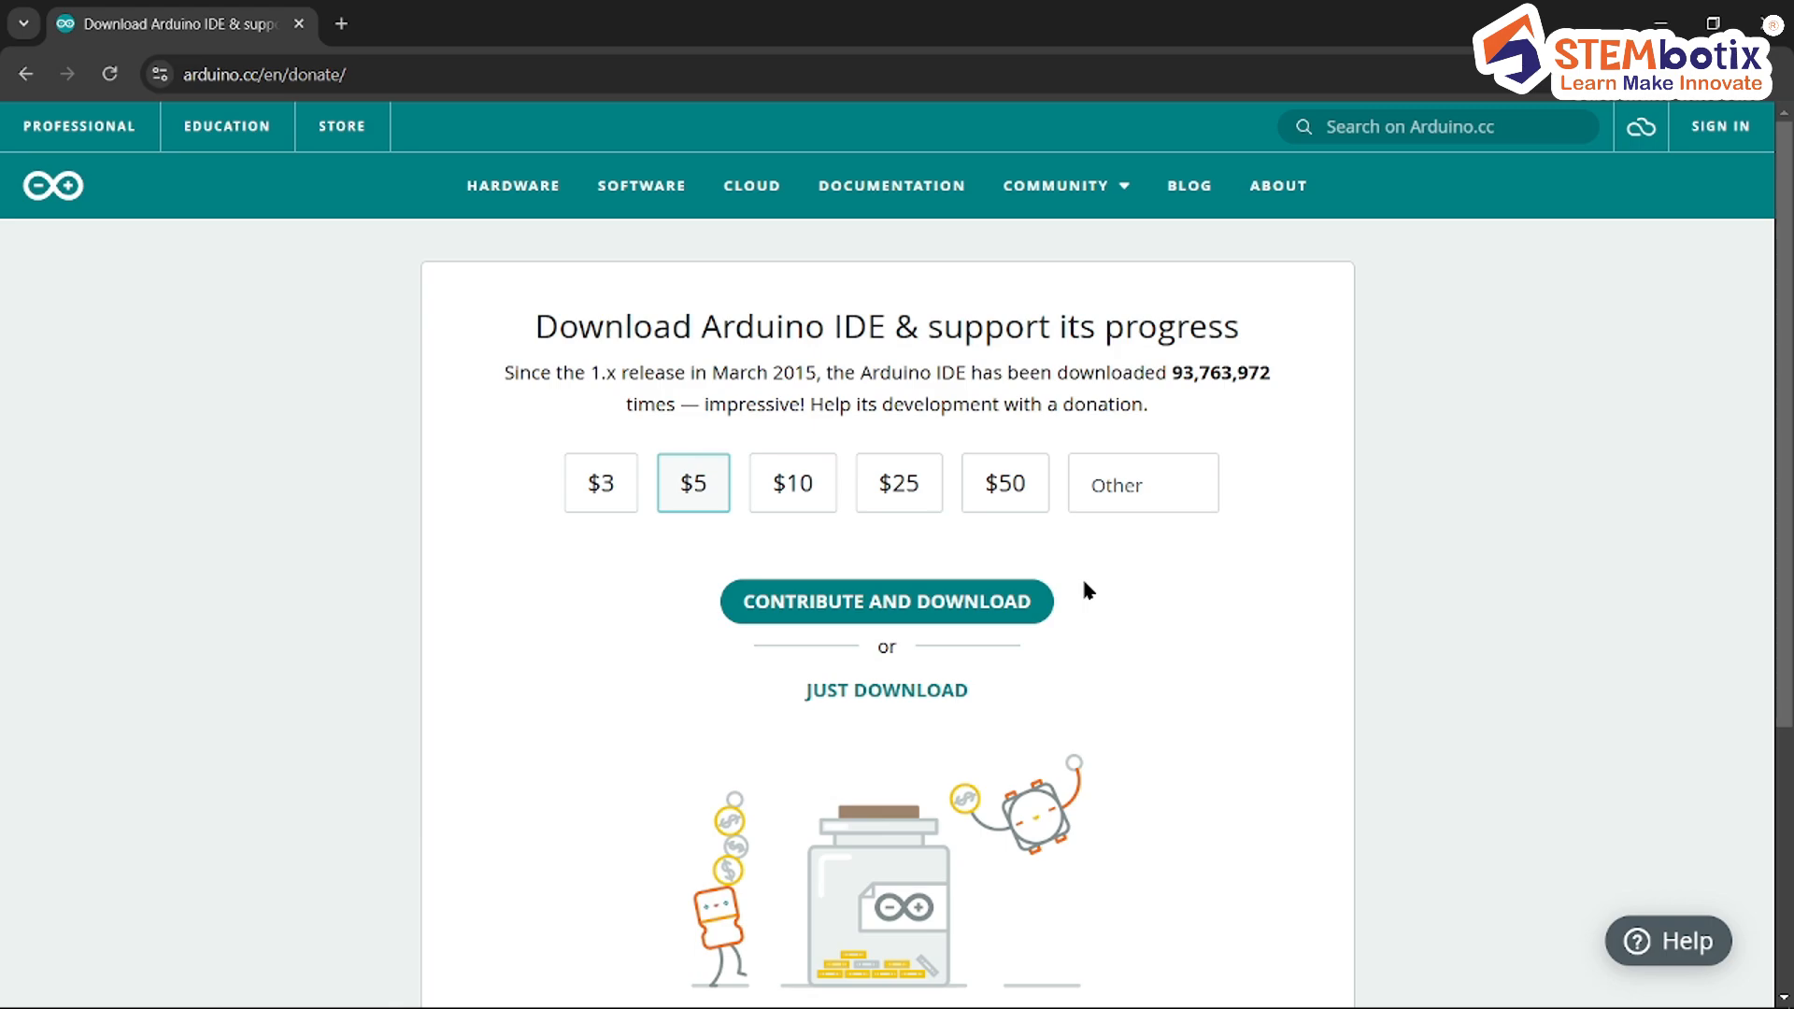
left_click(923, 693)
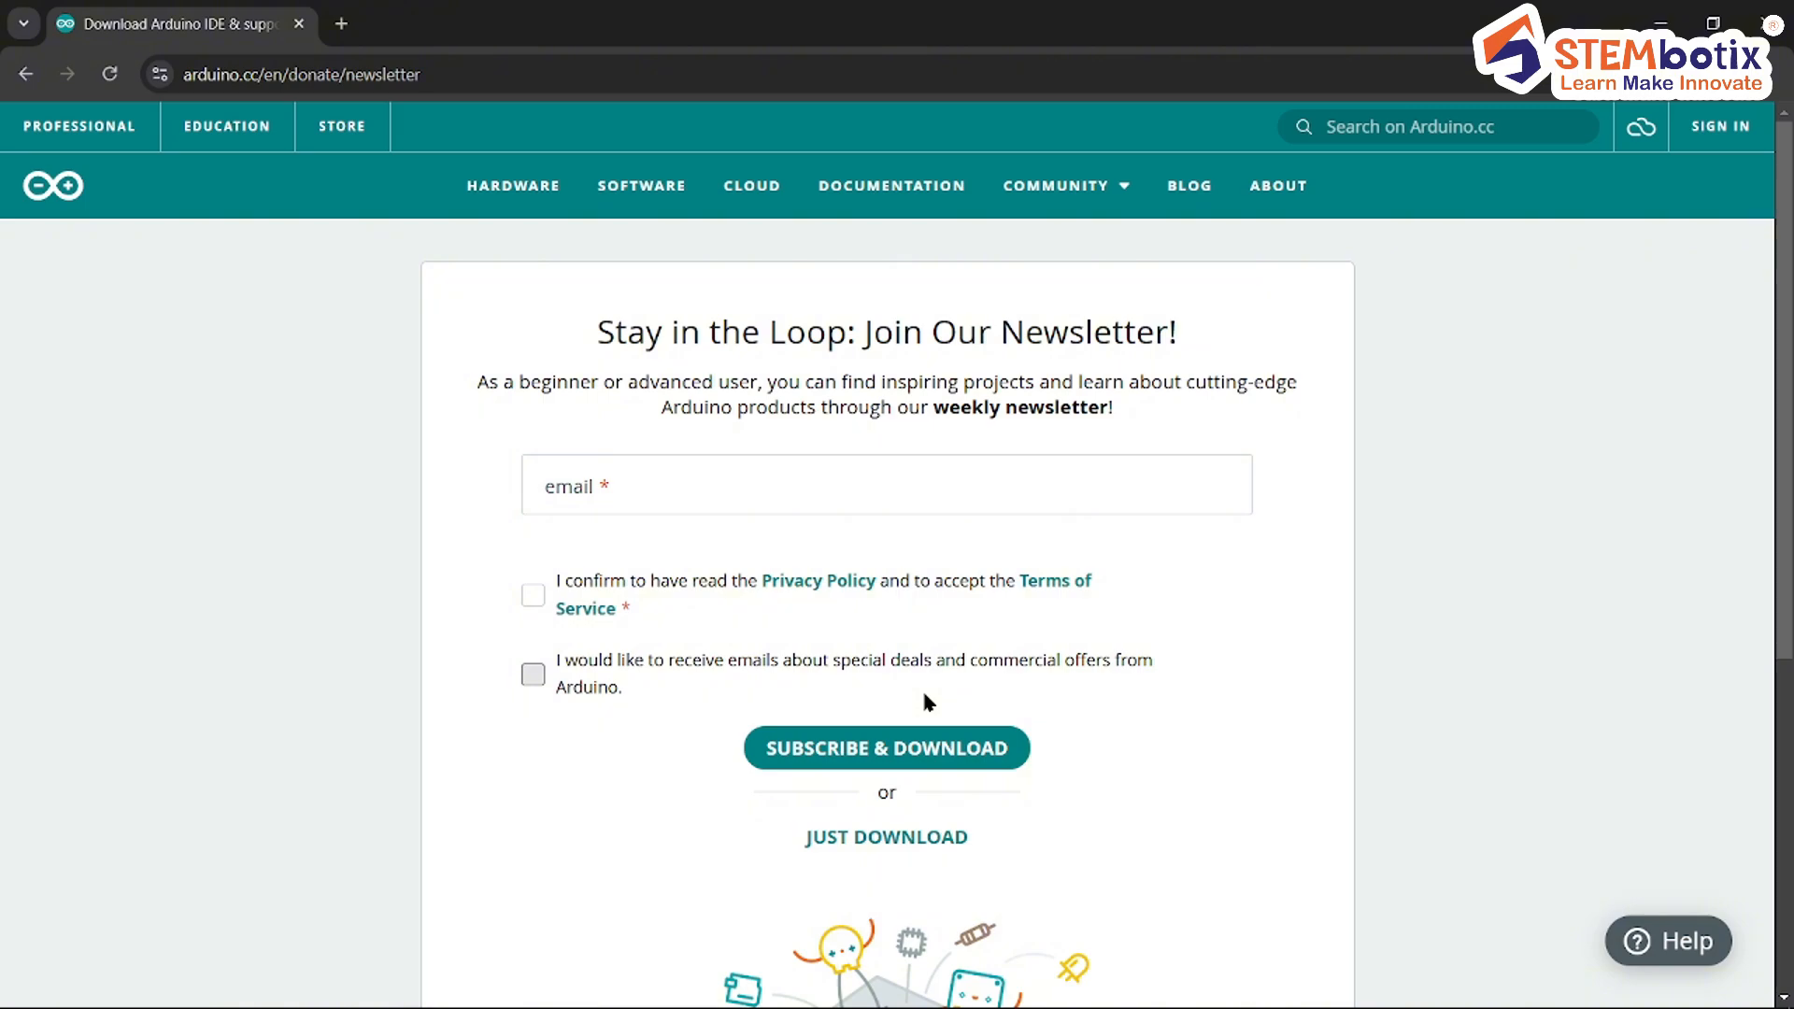
scroll(927, 700, "down", 1)
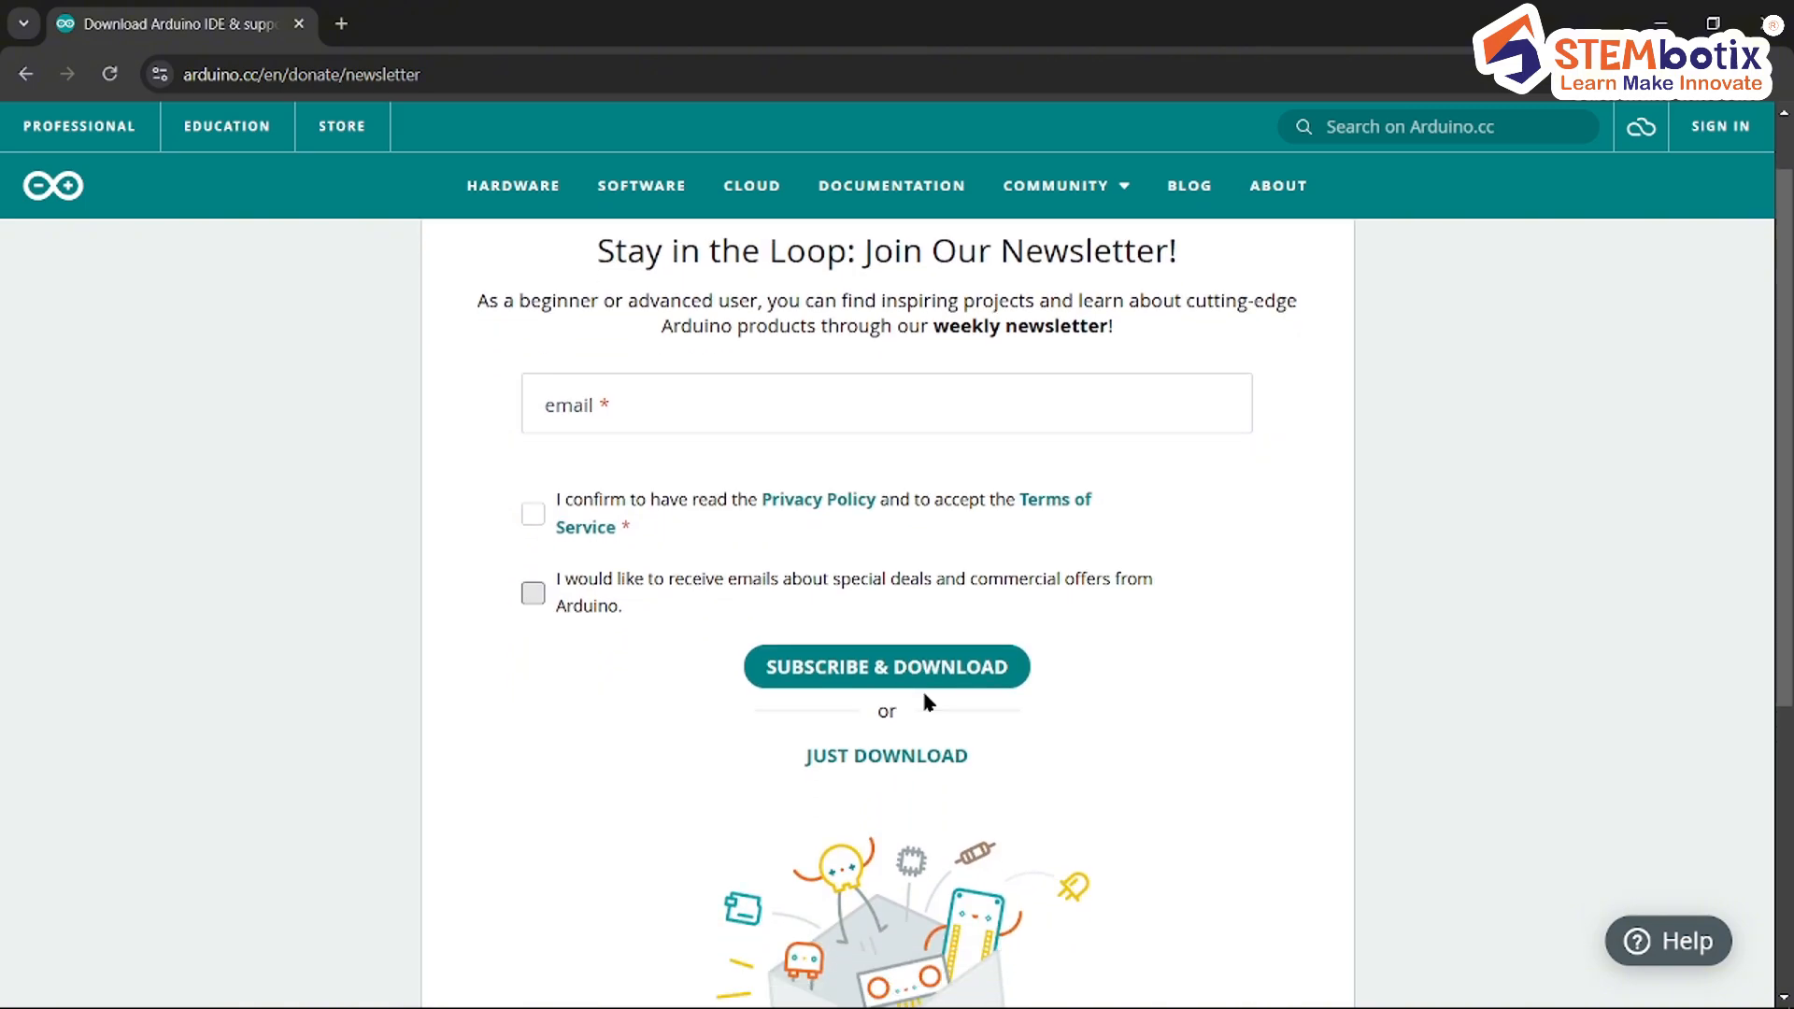
left_click(909, 761)
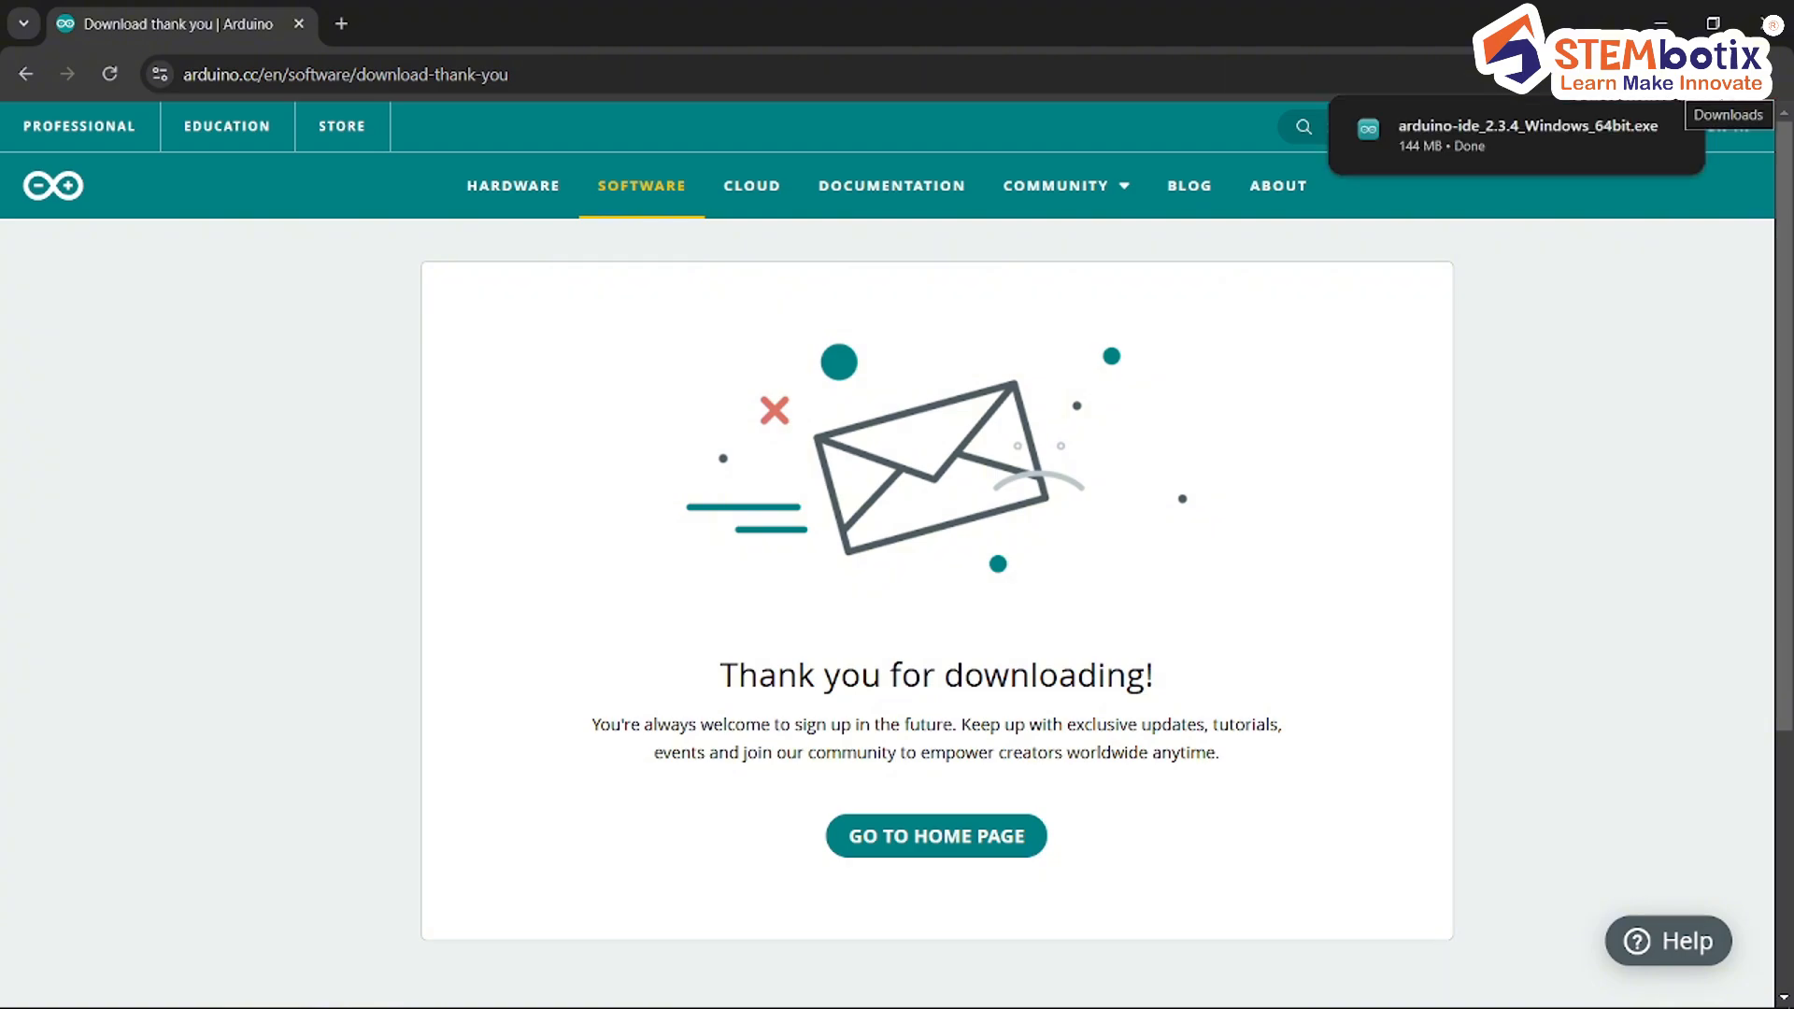
Step: Run the downloaded arduino-ide_2.3.4_Windows_64bit.exe installer and approve the security warning
left_click(1729, 74)
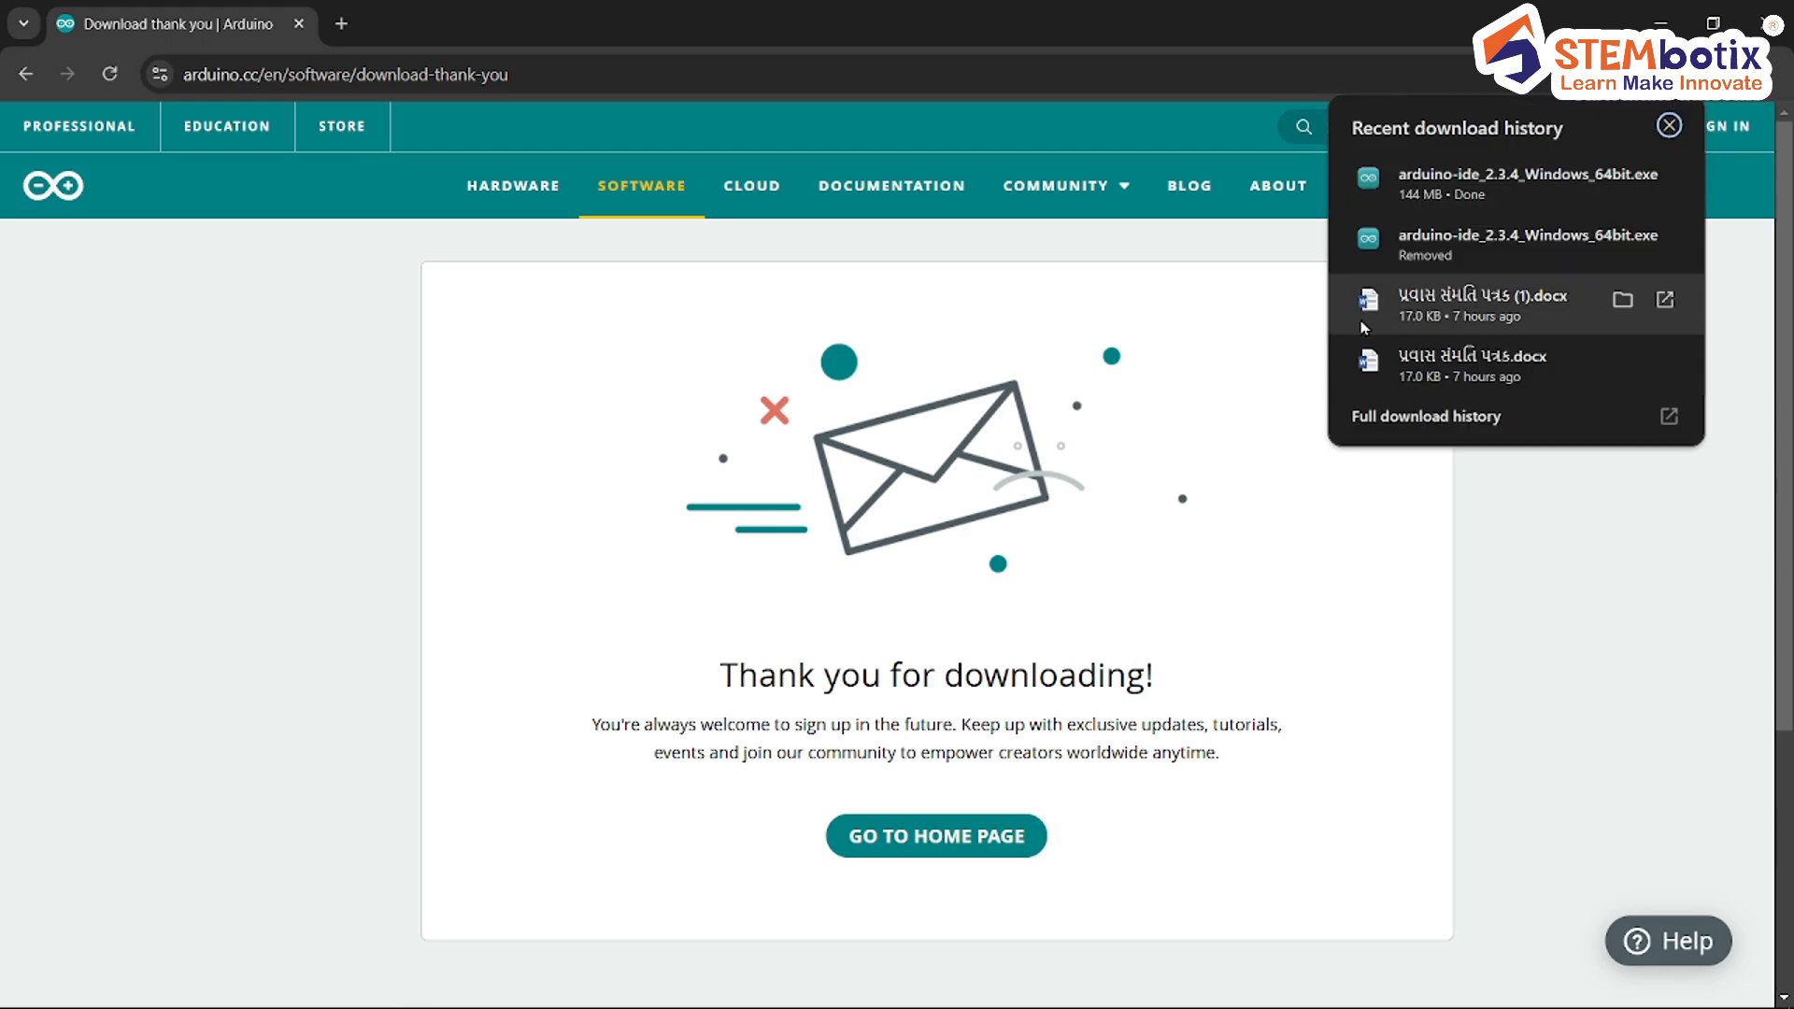
left_click(1524, 187)
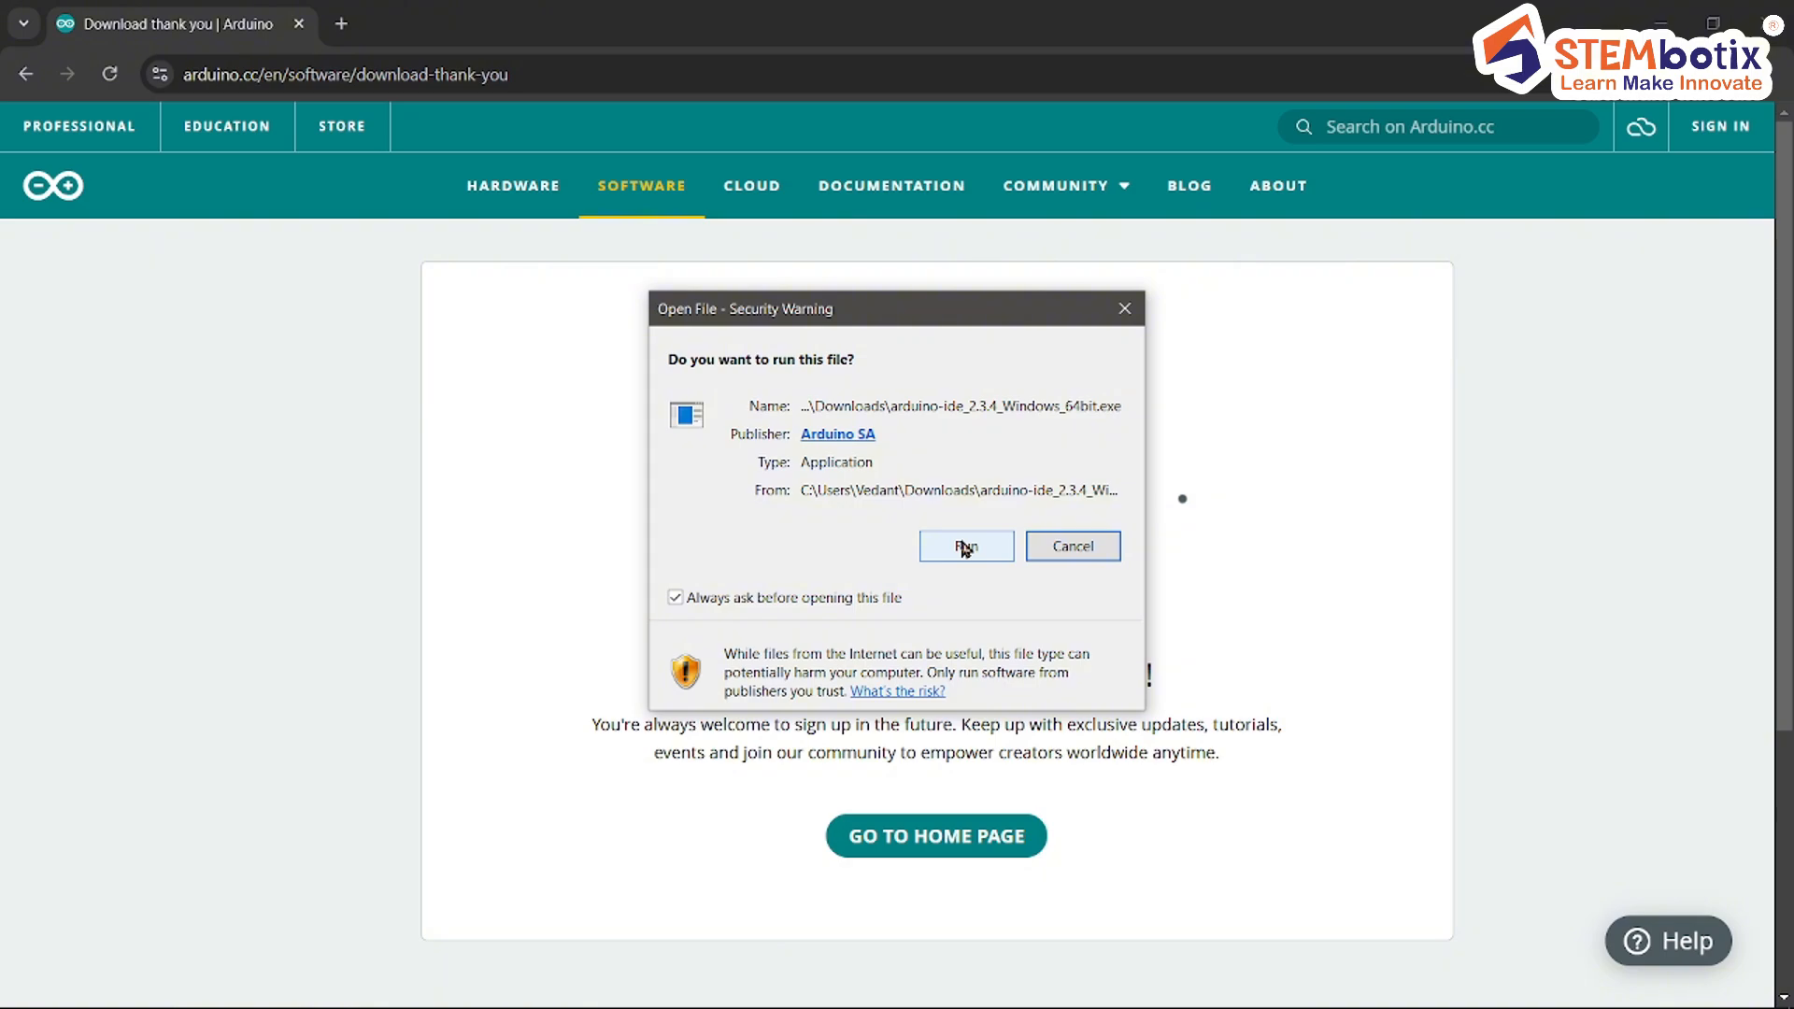
left_click(964, 548)
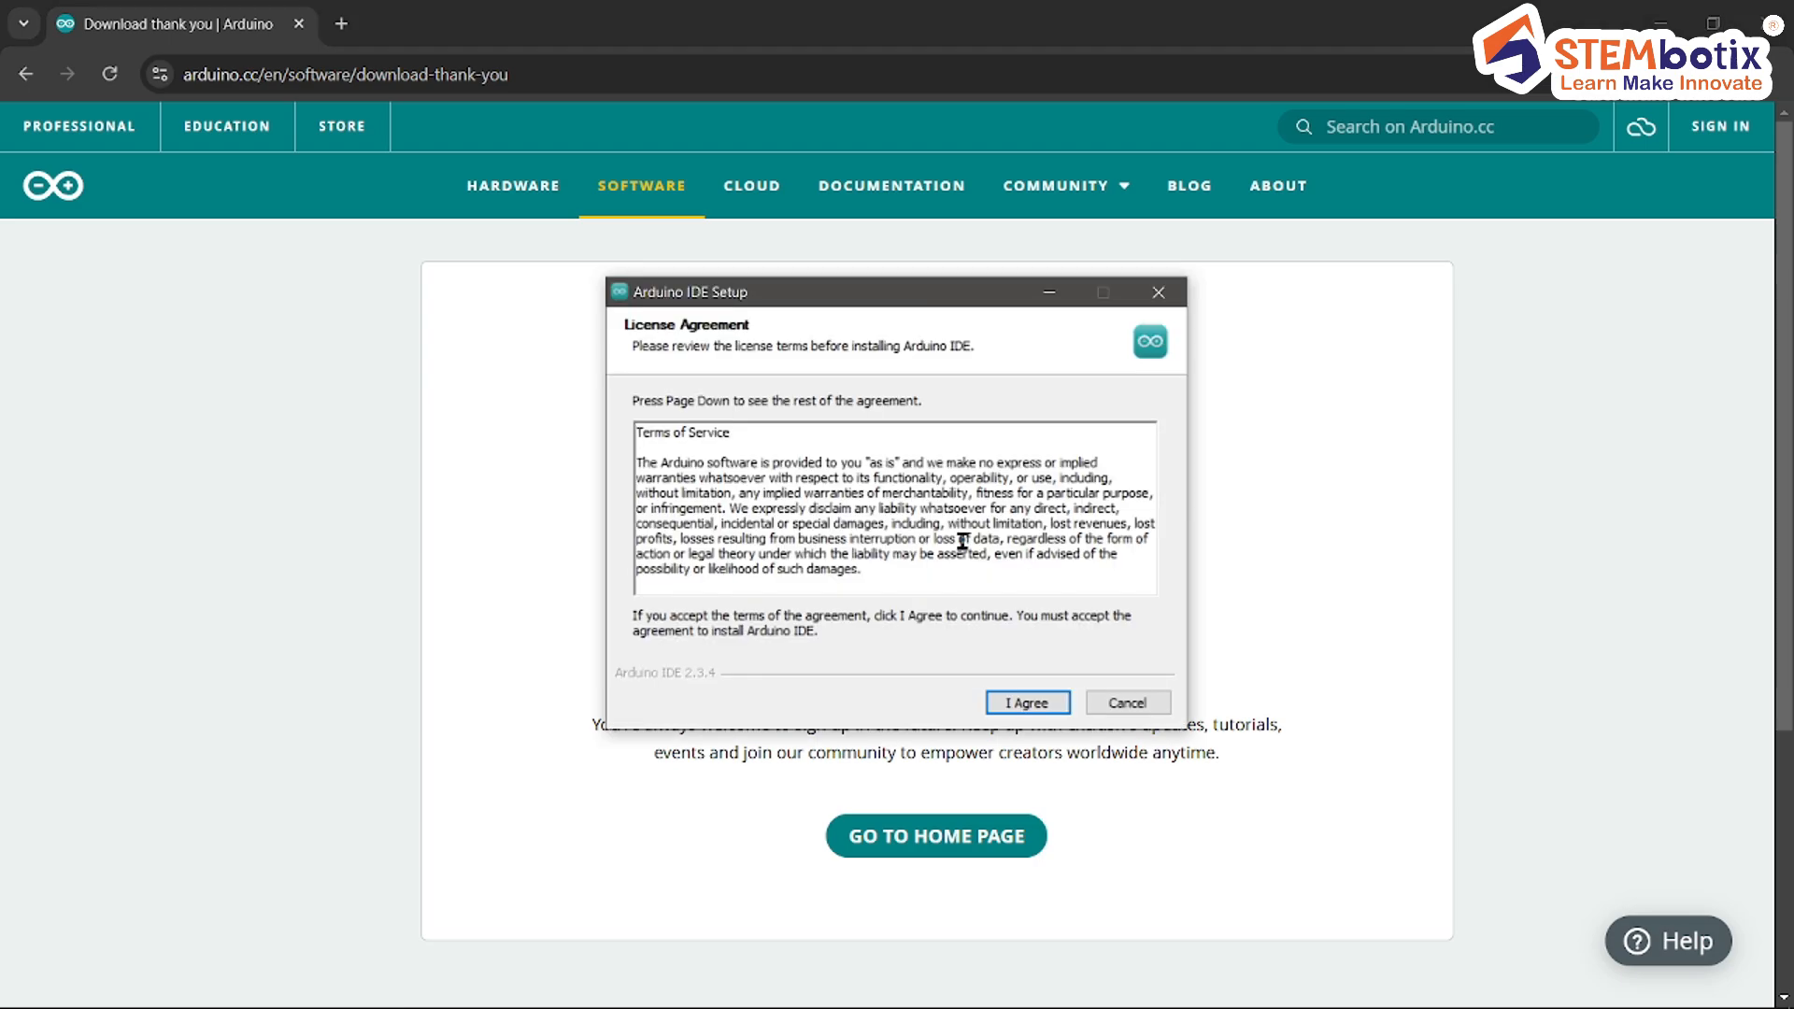
Step: Accept the license, install Arduino IDE for the current user only in the default folder, and finish setup with the program launched
left_click(1020, 710)
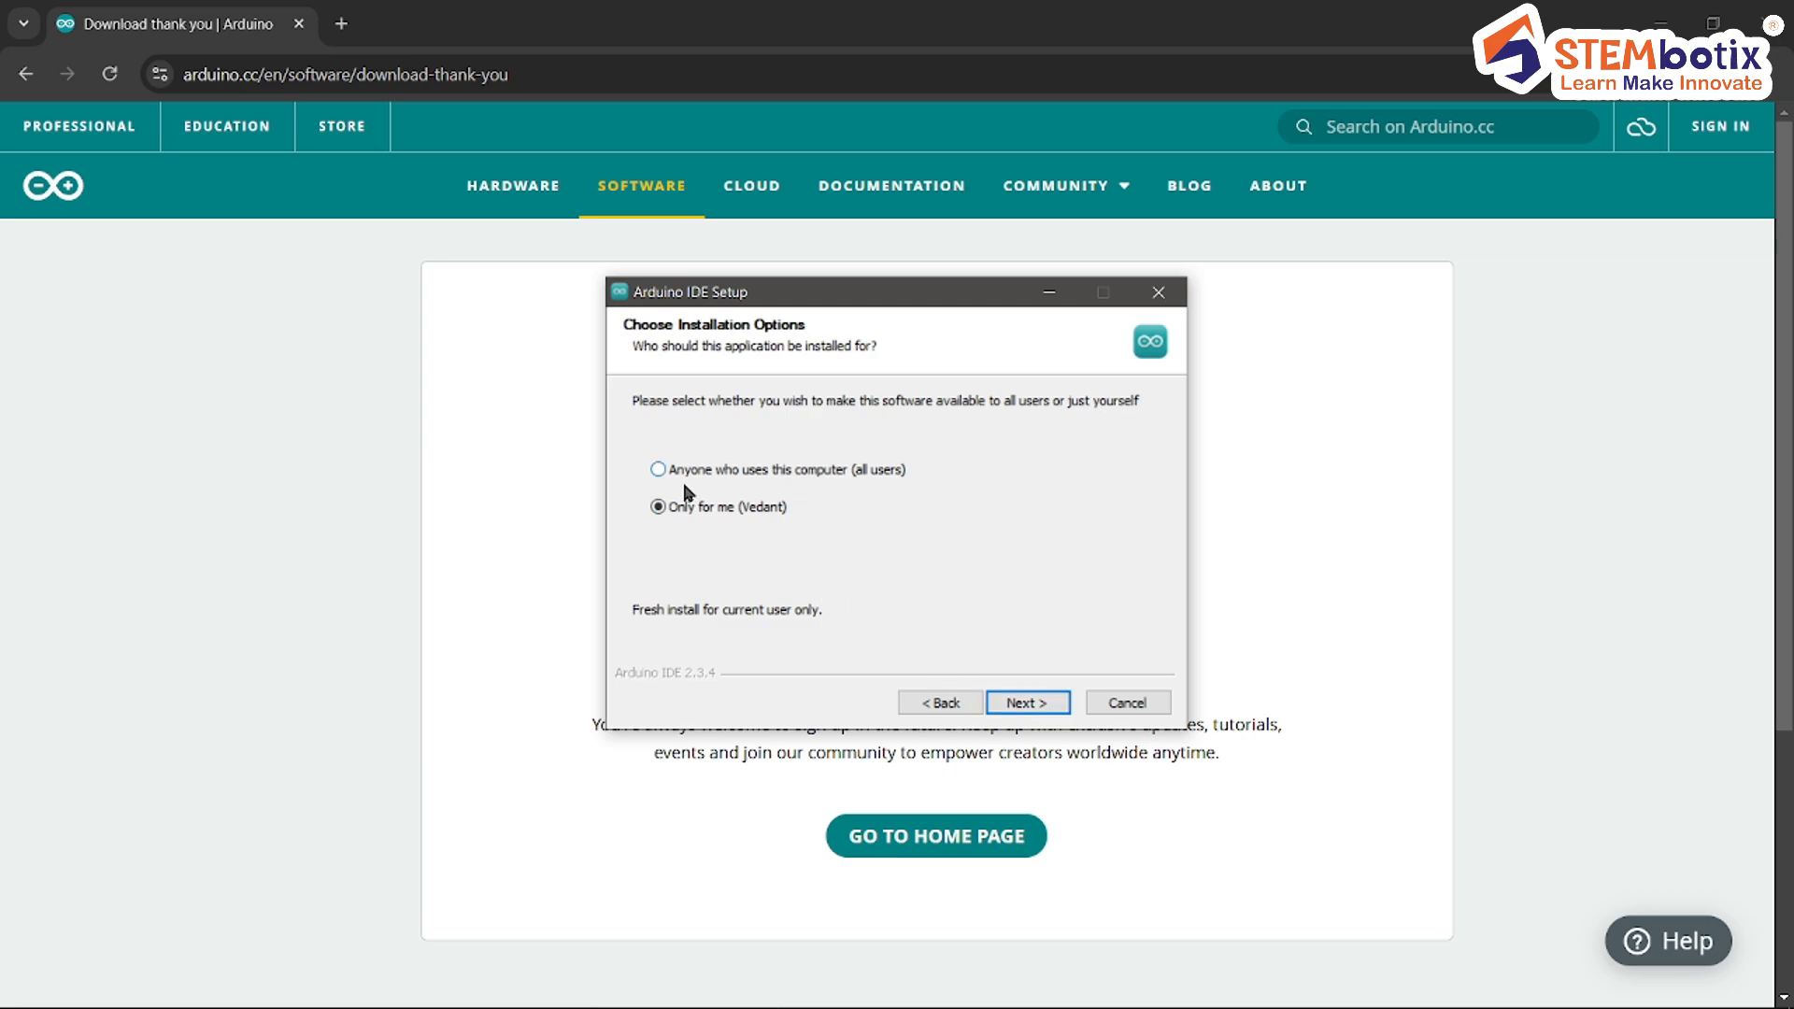
left_click(1027, 707)
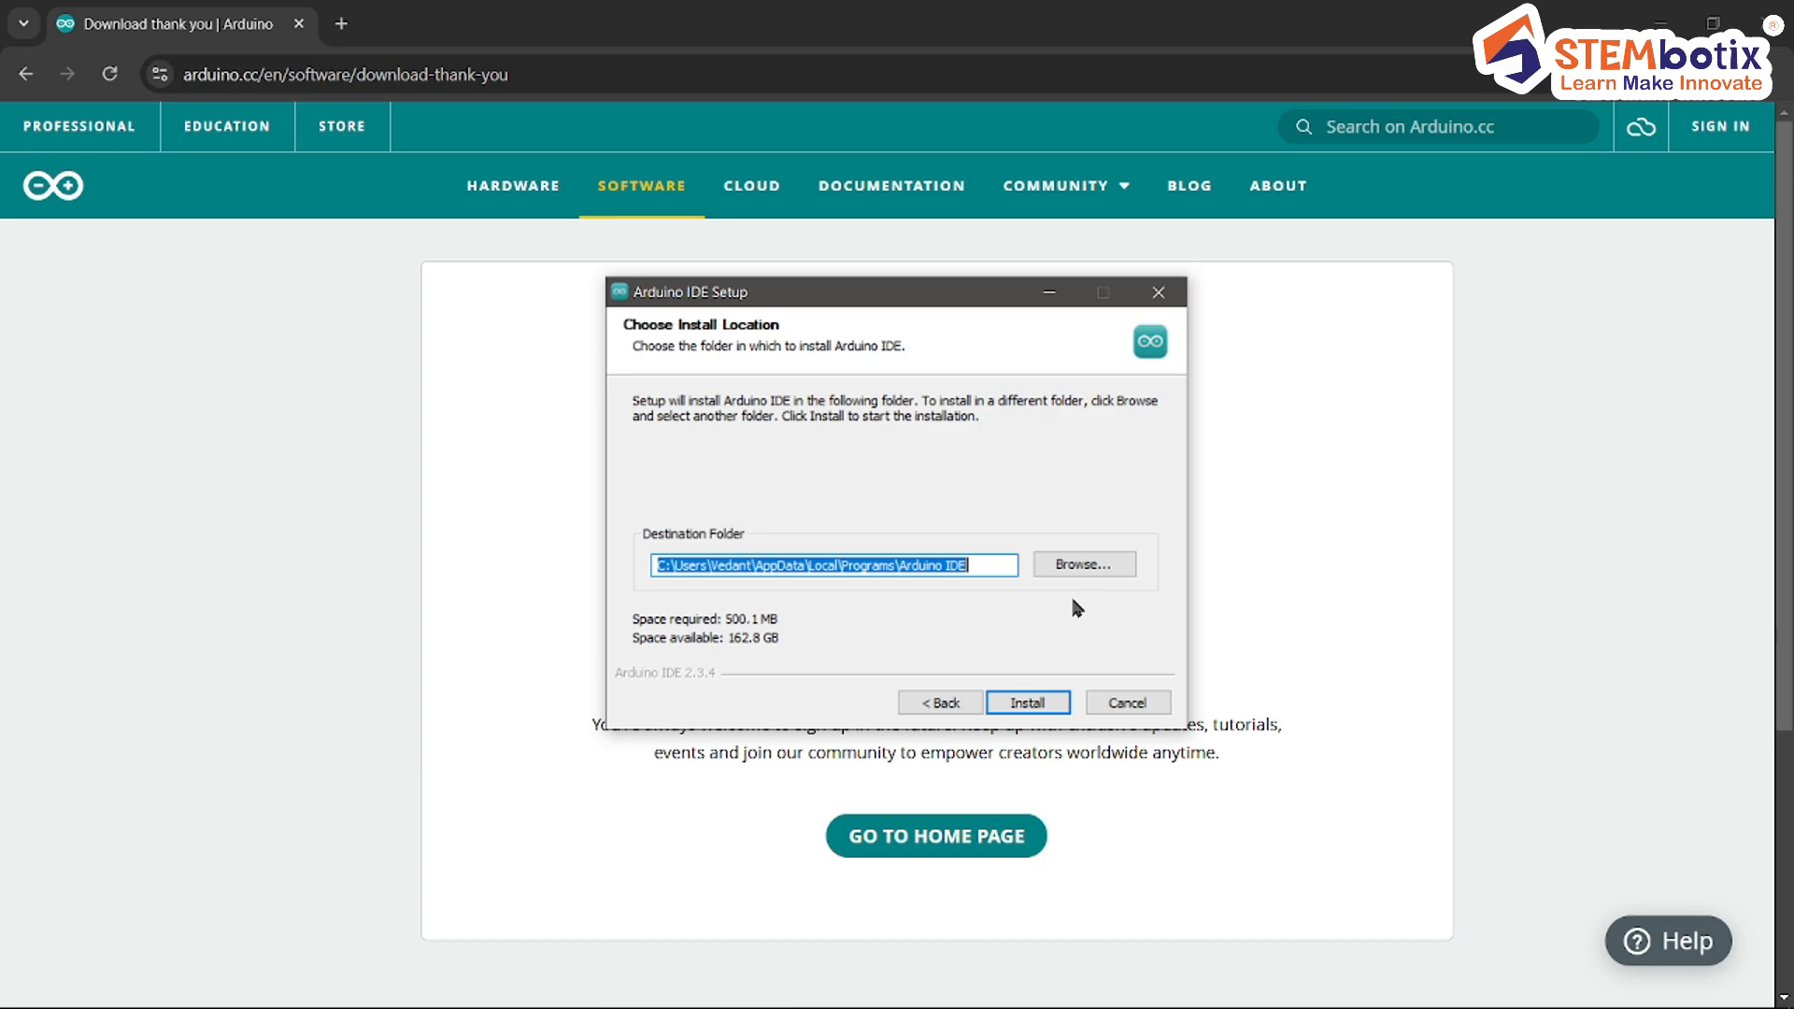
left_click(1032, 703)
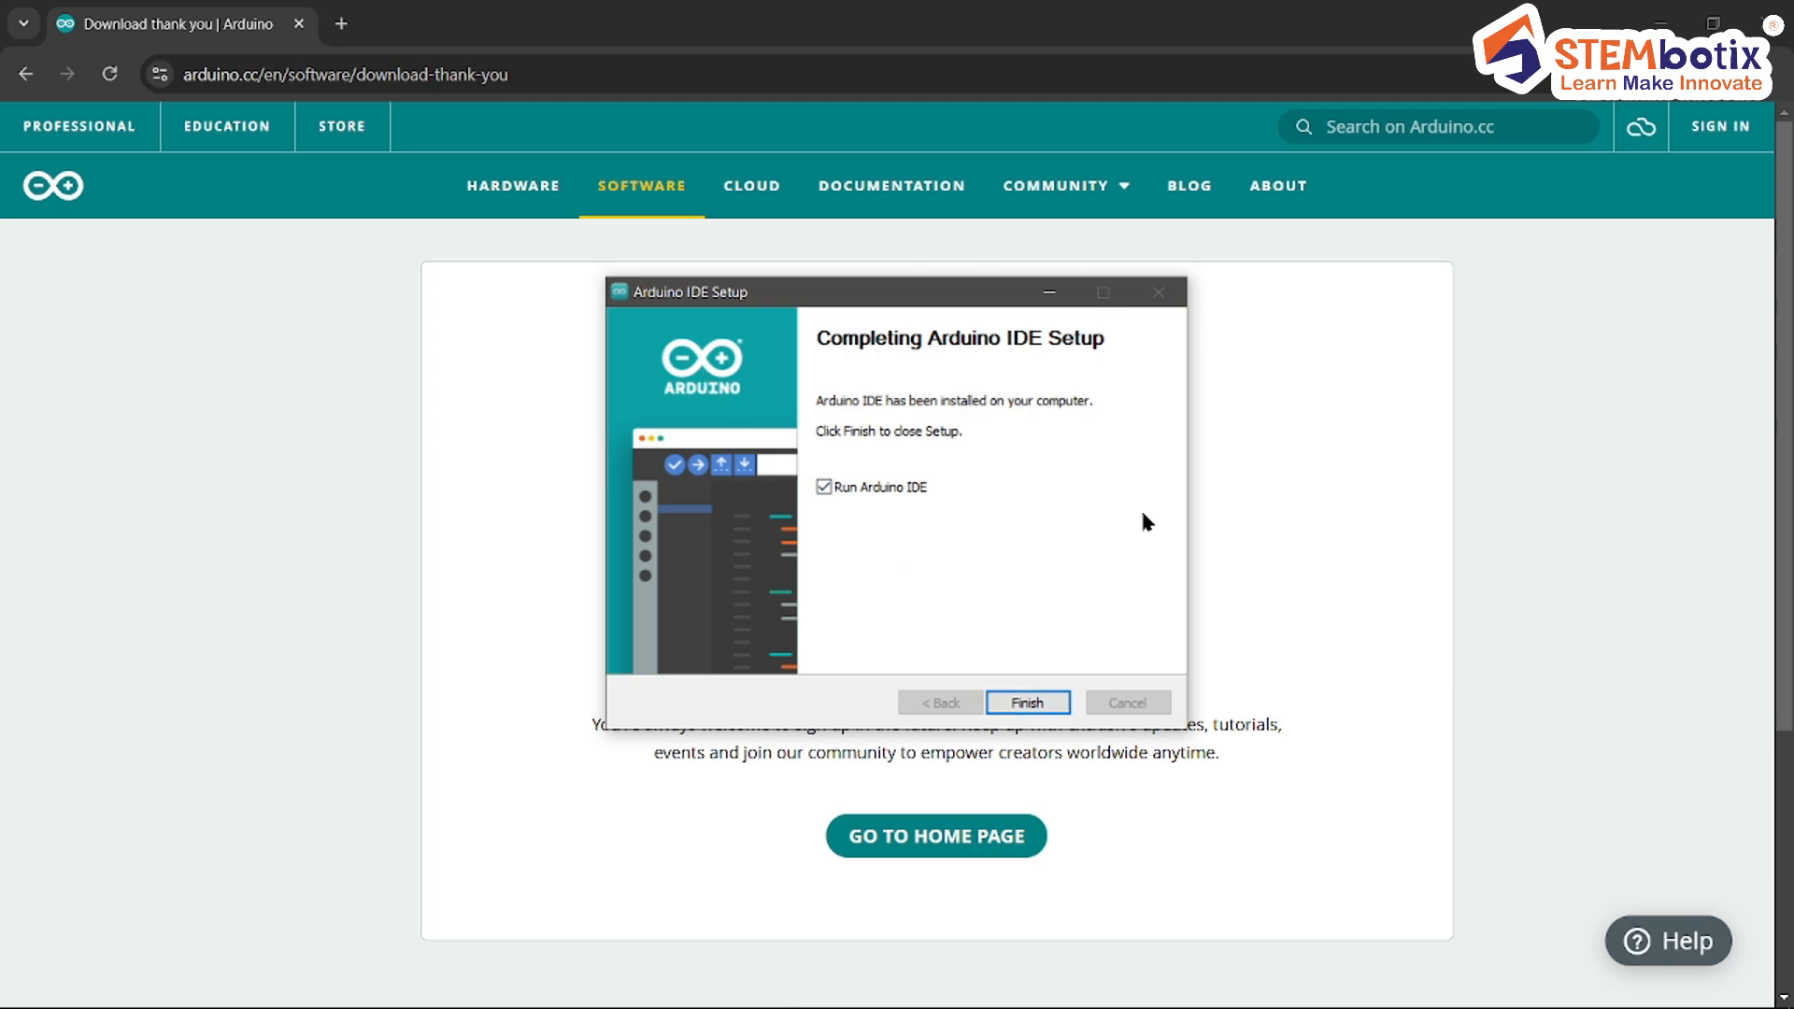
left_click(1028, 704)
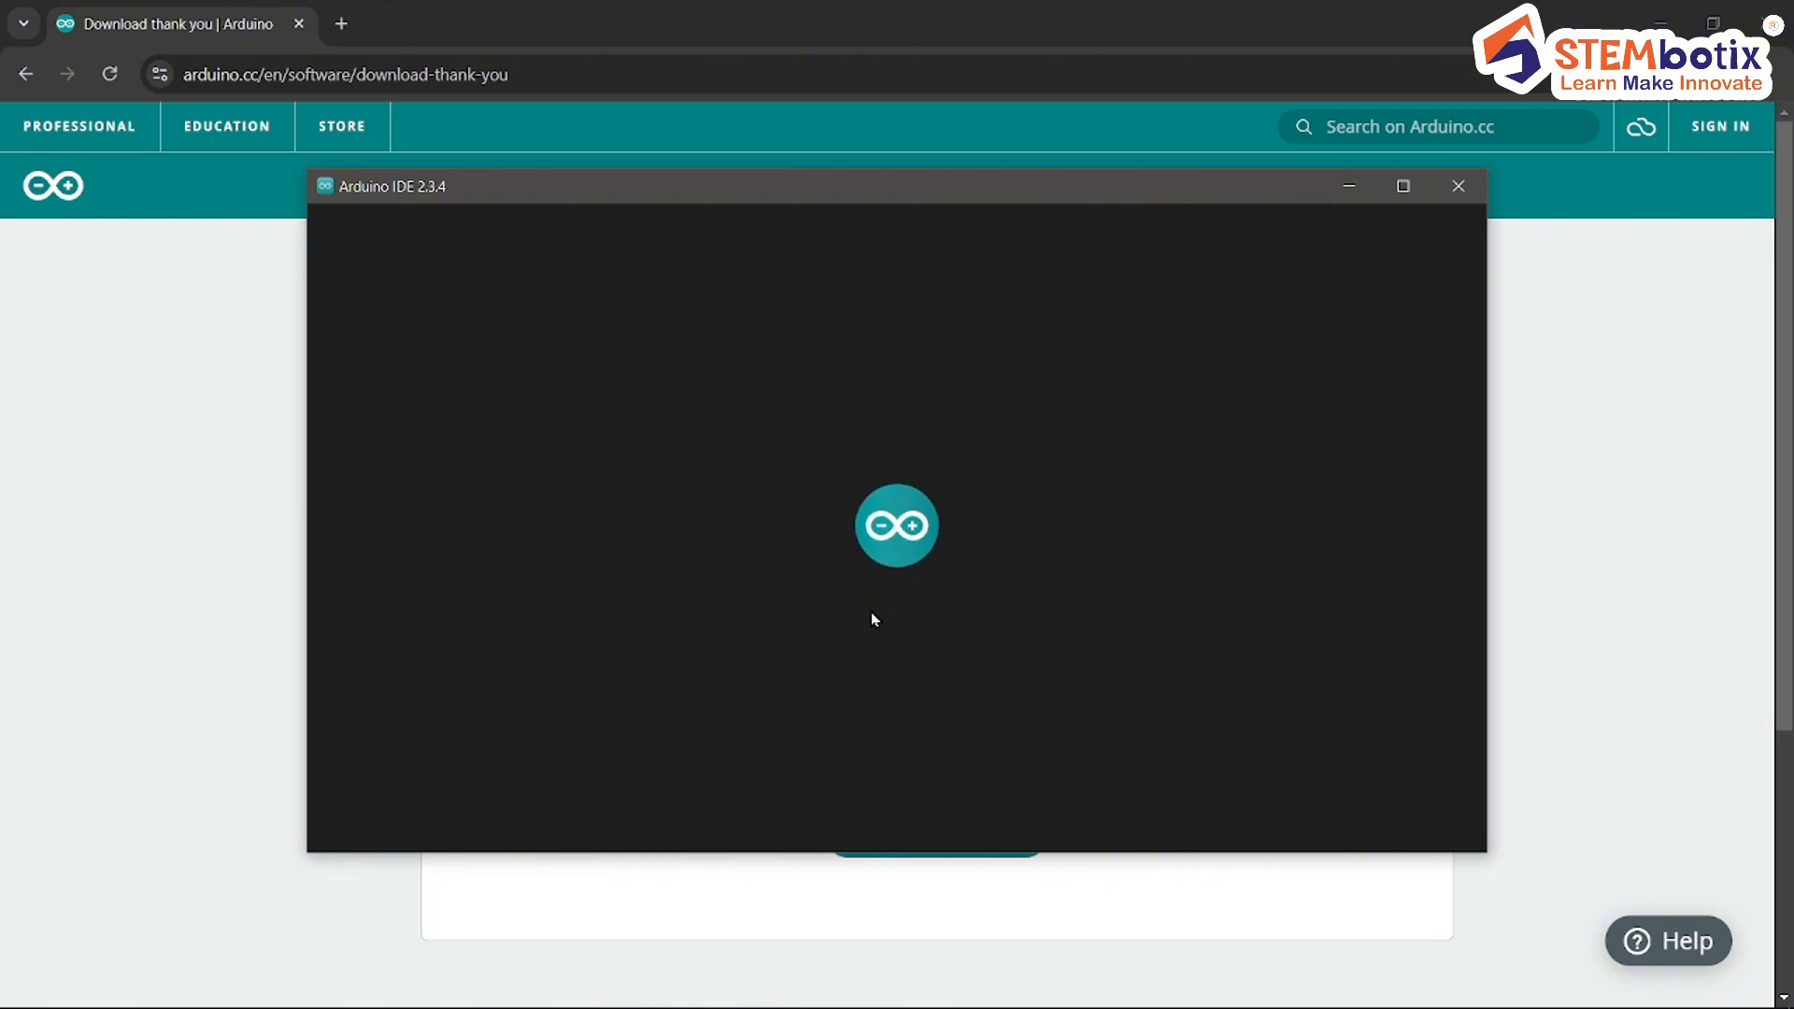
Step: Maximize the IDE window and clear the startup prompts: allow mdns-discovery.exe through the firewall, postpone the board updates, and dismiss the remaining alerts
left_click(1403, 186)
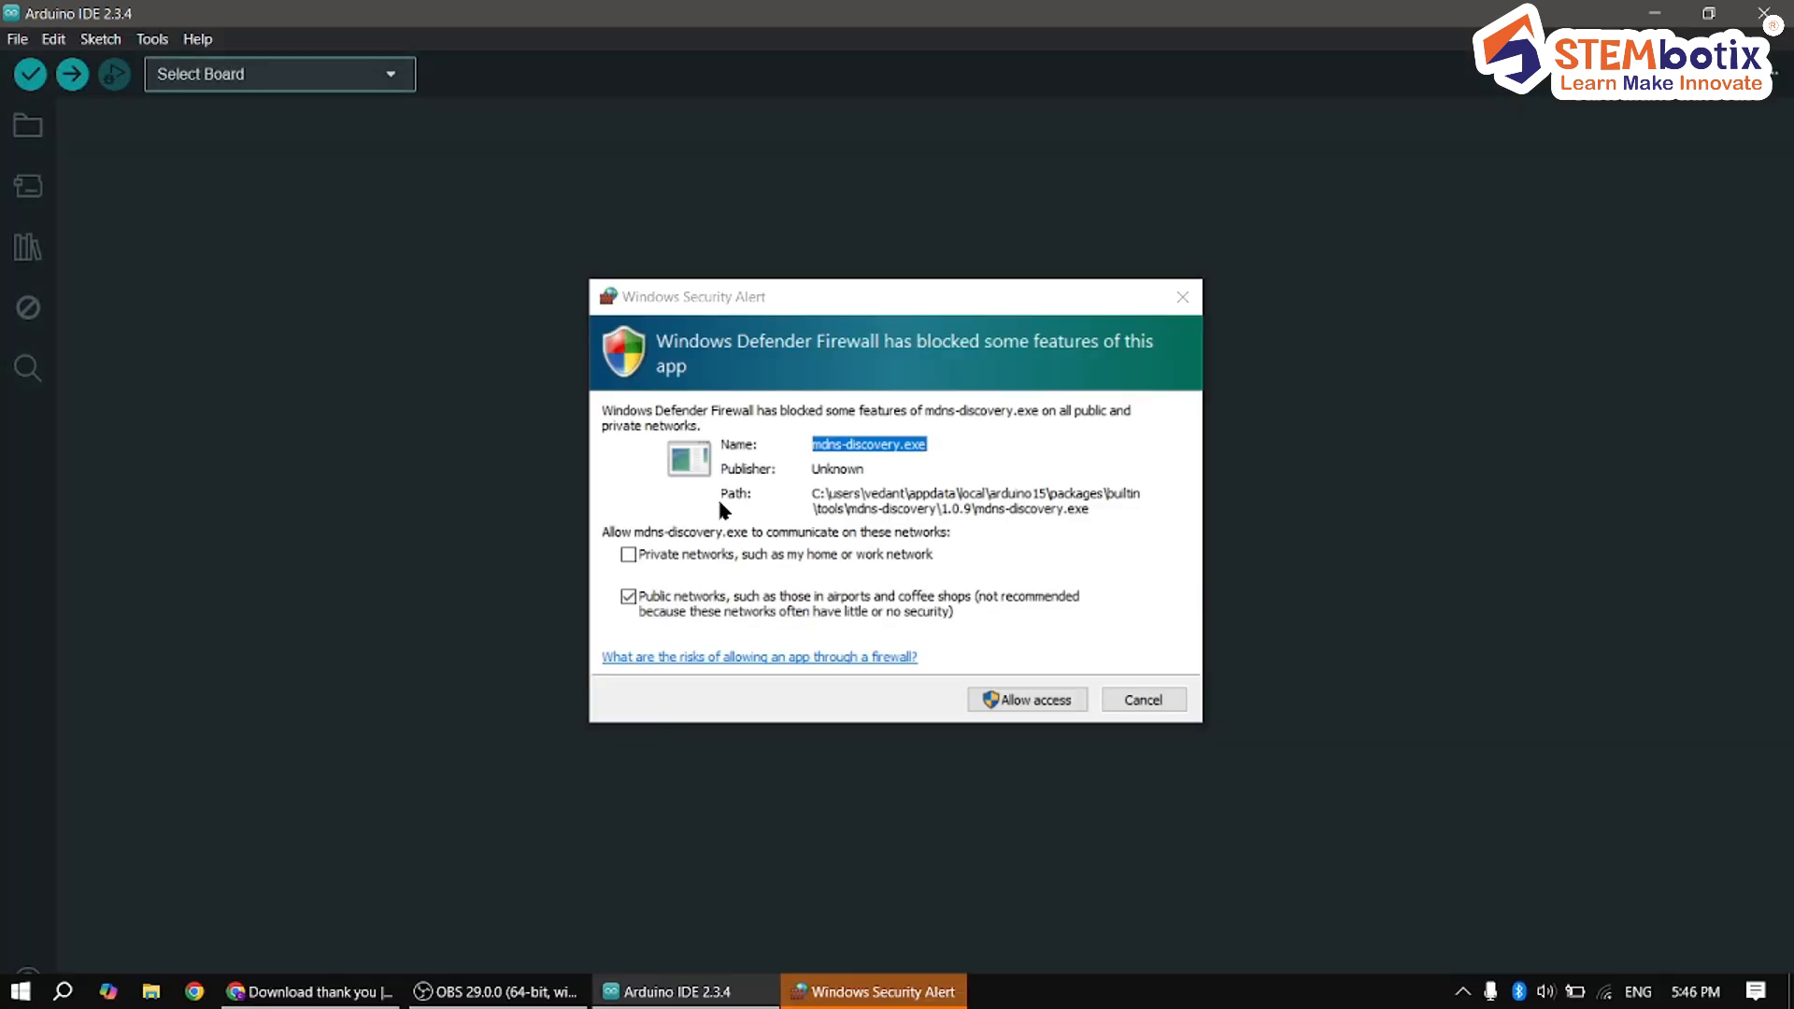
left_click(1024, 710)
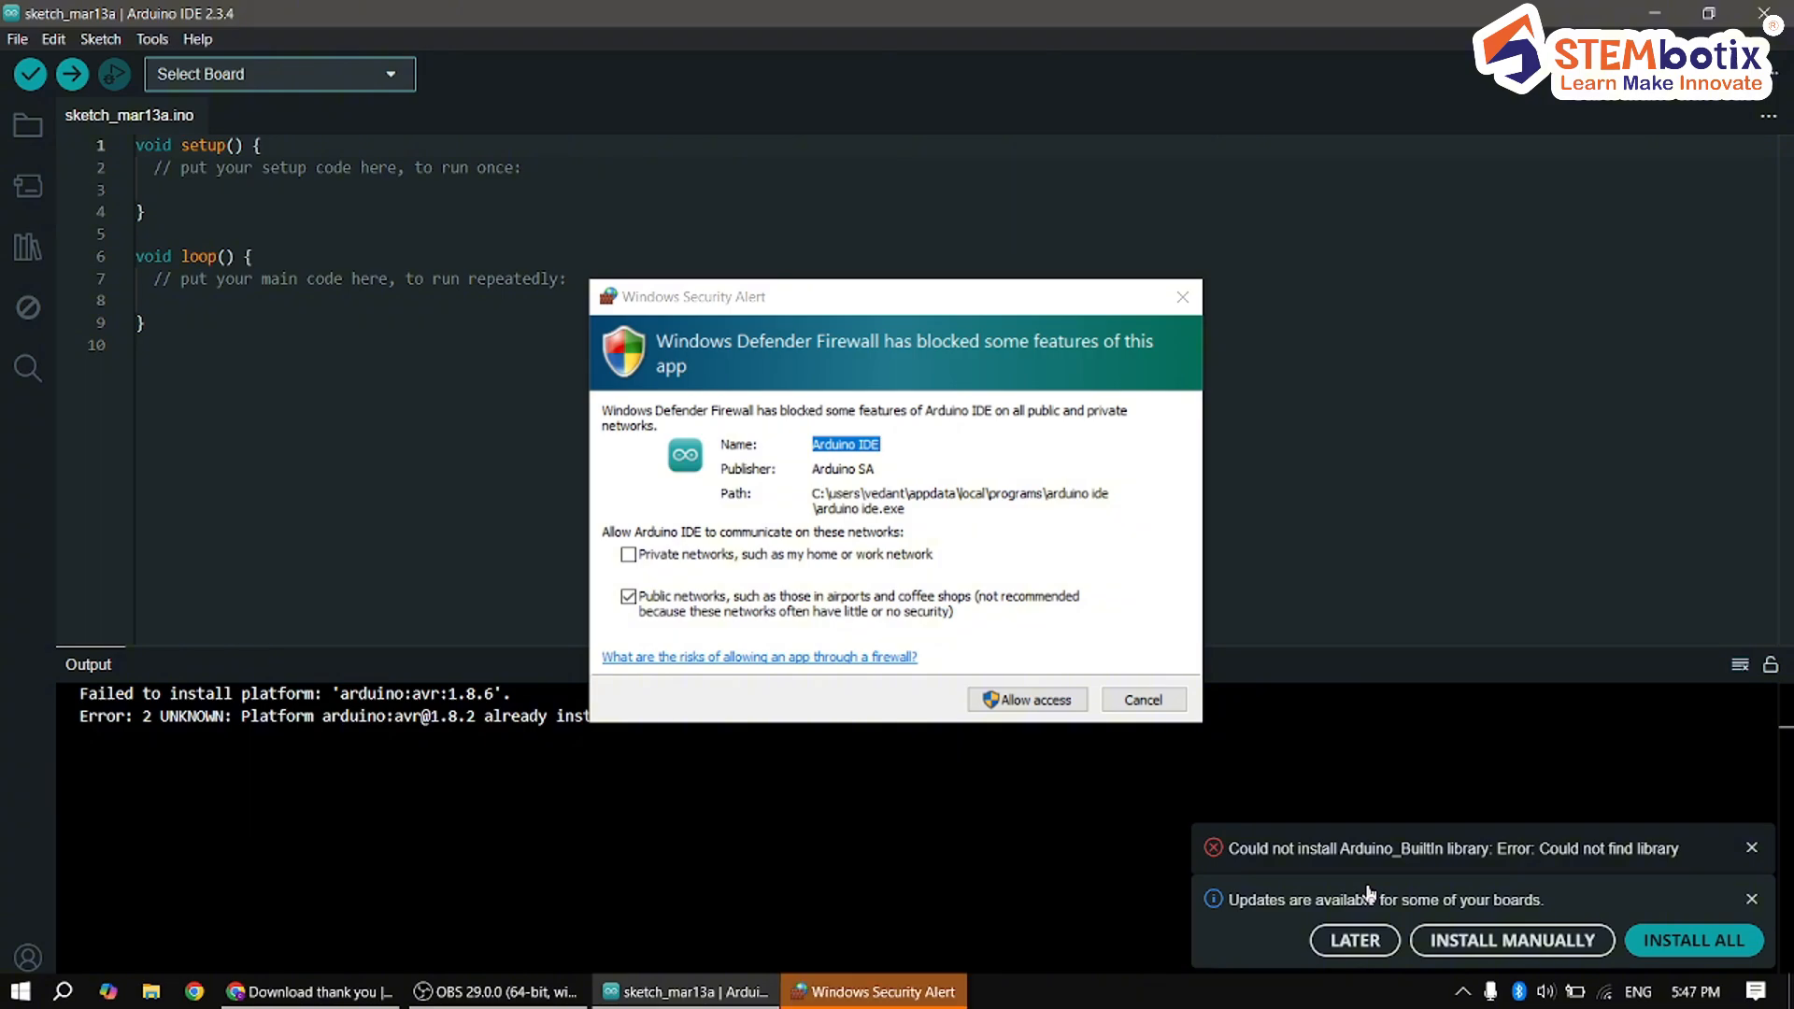
left_click(1354, 940)
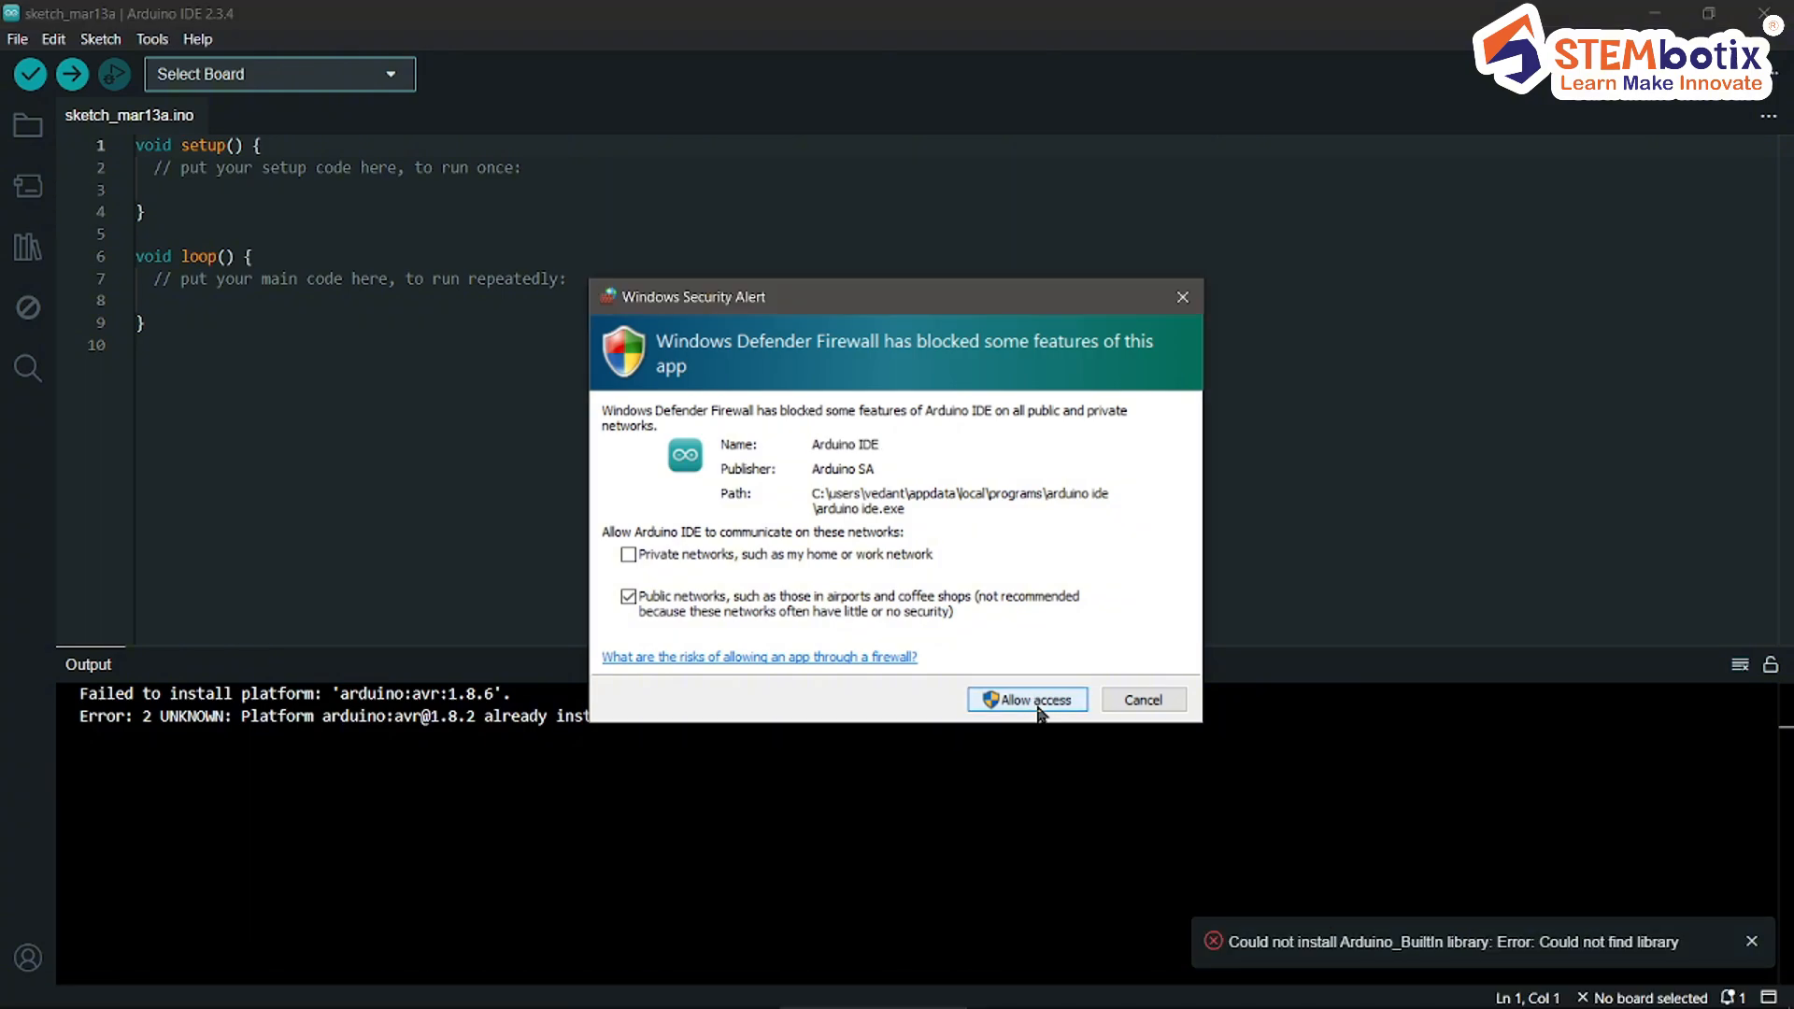
left_click(1181, 297)
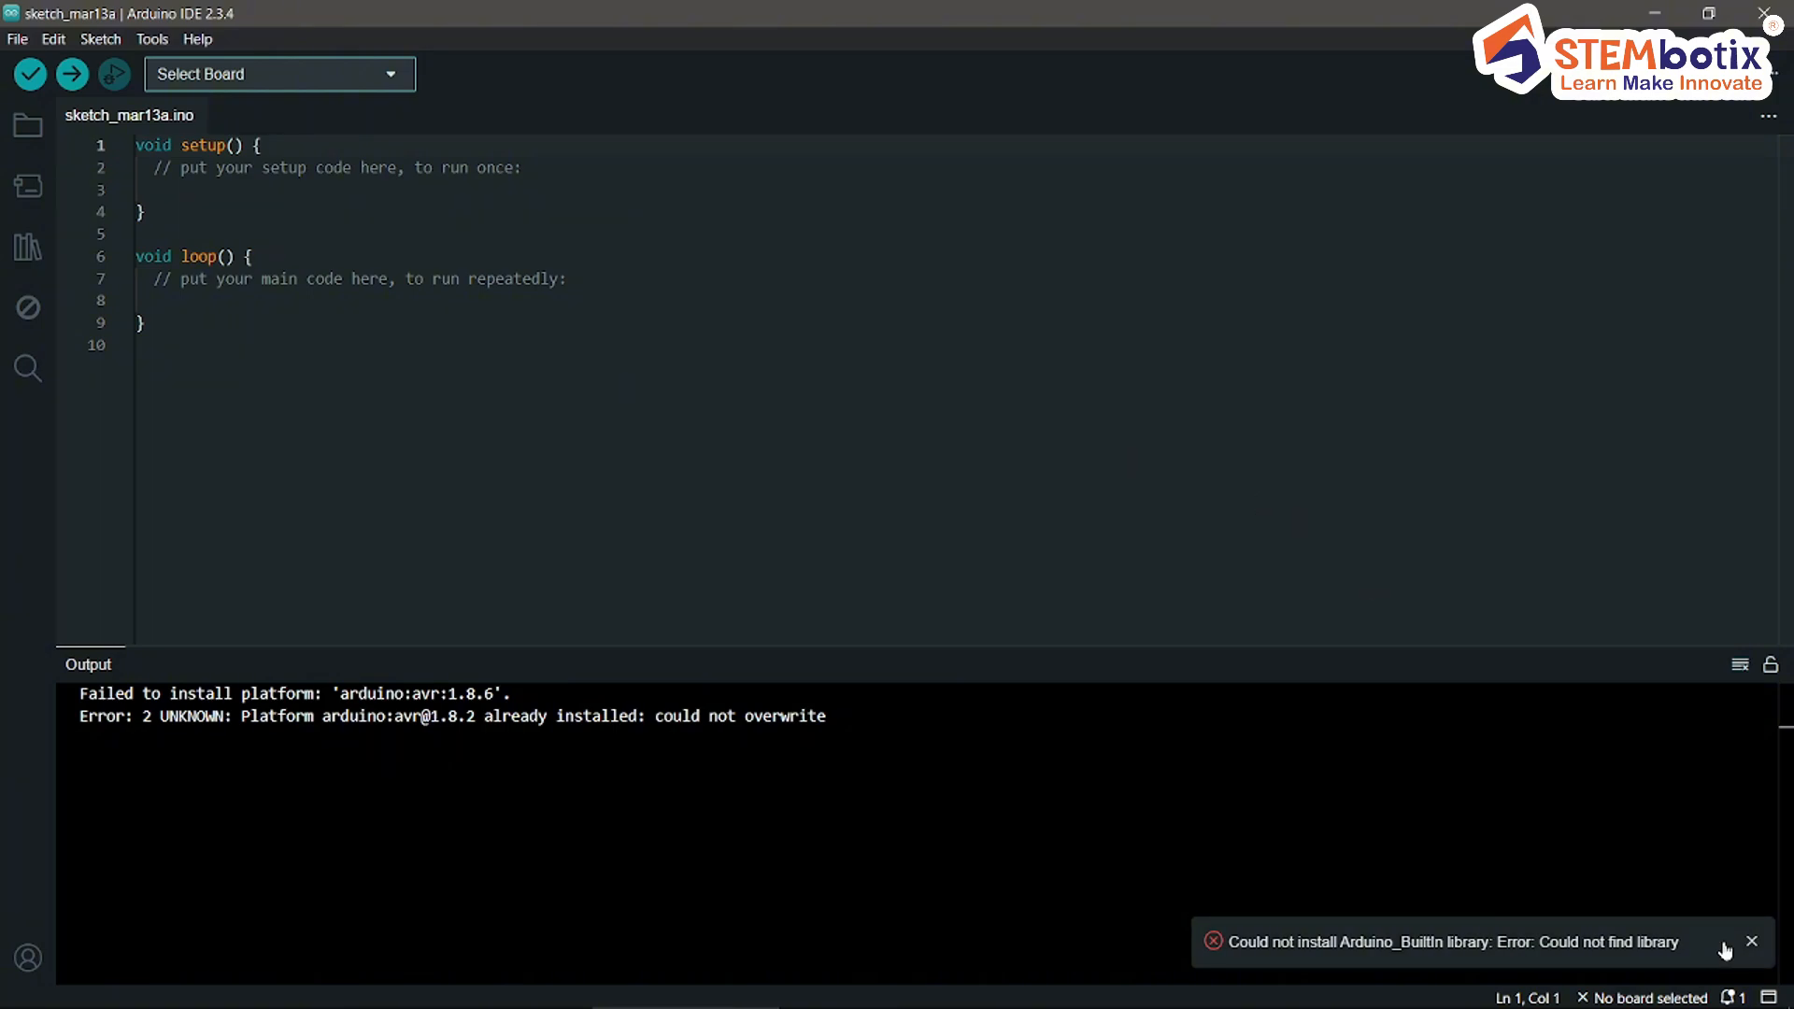
left_click(1754, 944)
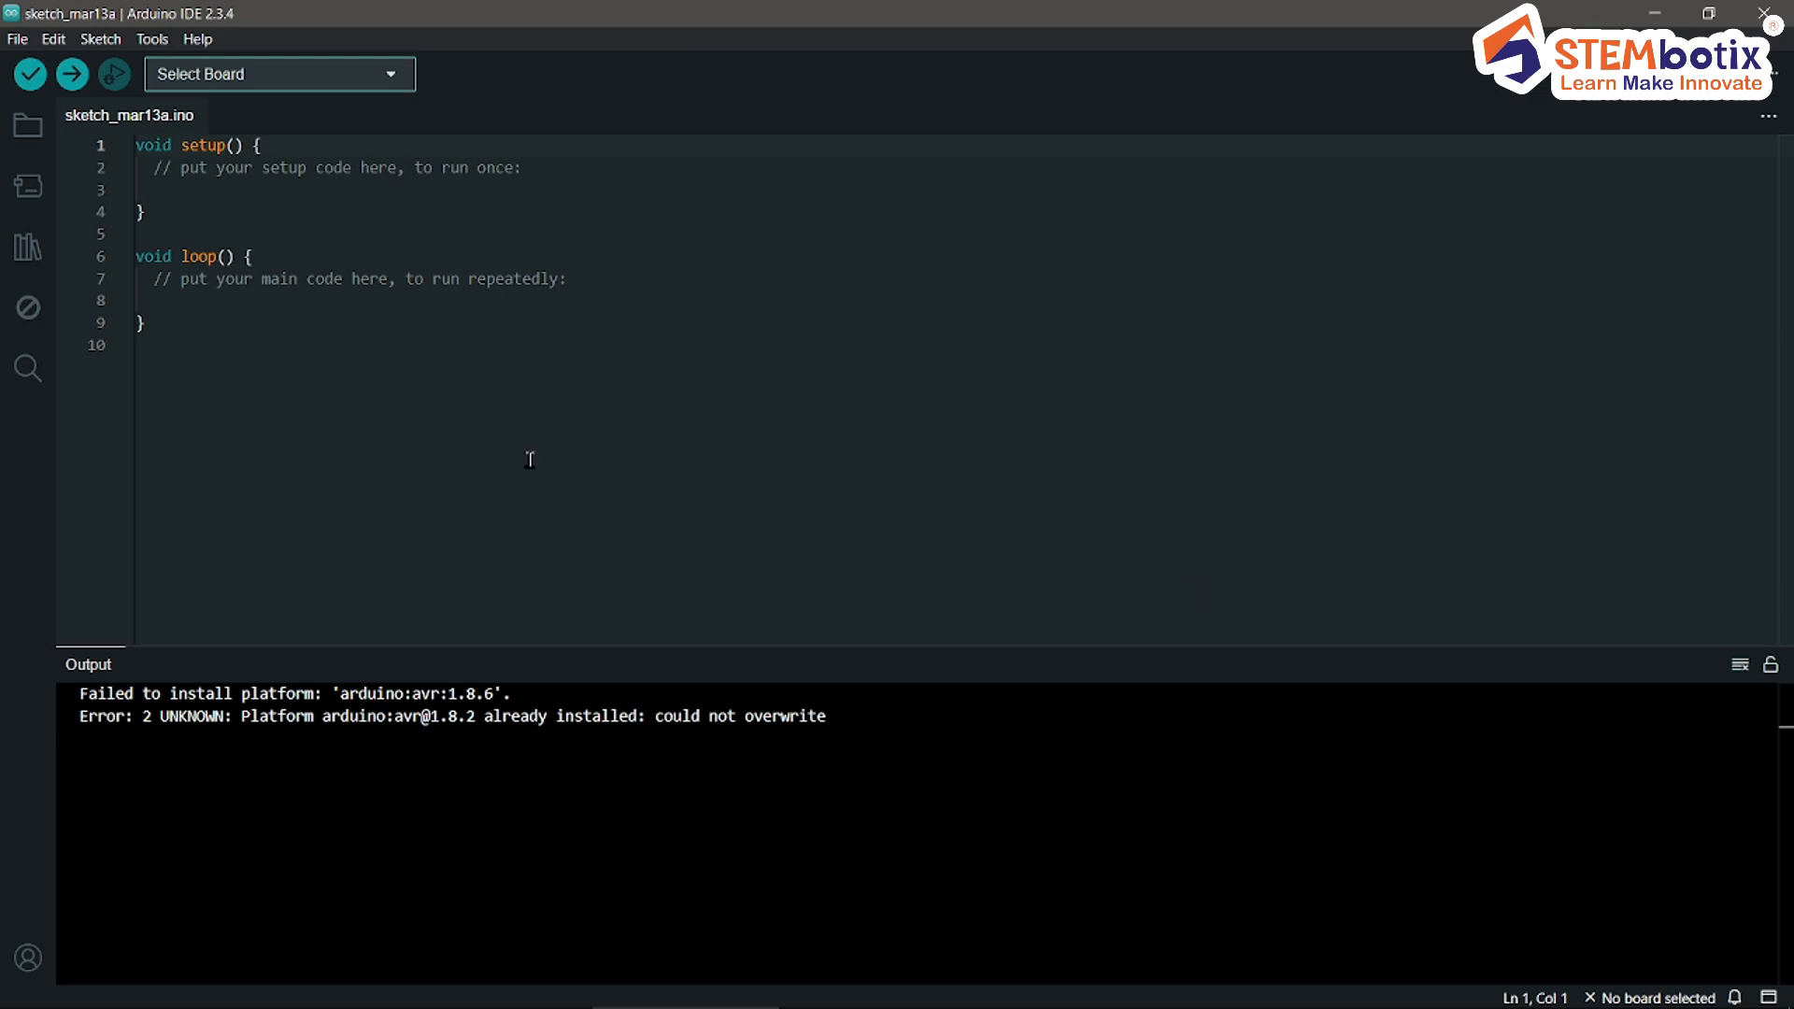
Step: Look over the IDE's file, sketch and help commands and the list of available boards and ports
left_click(205, 200)
left_click(23, 49)
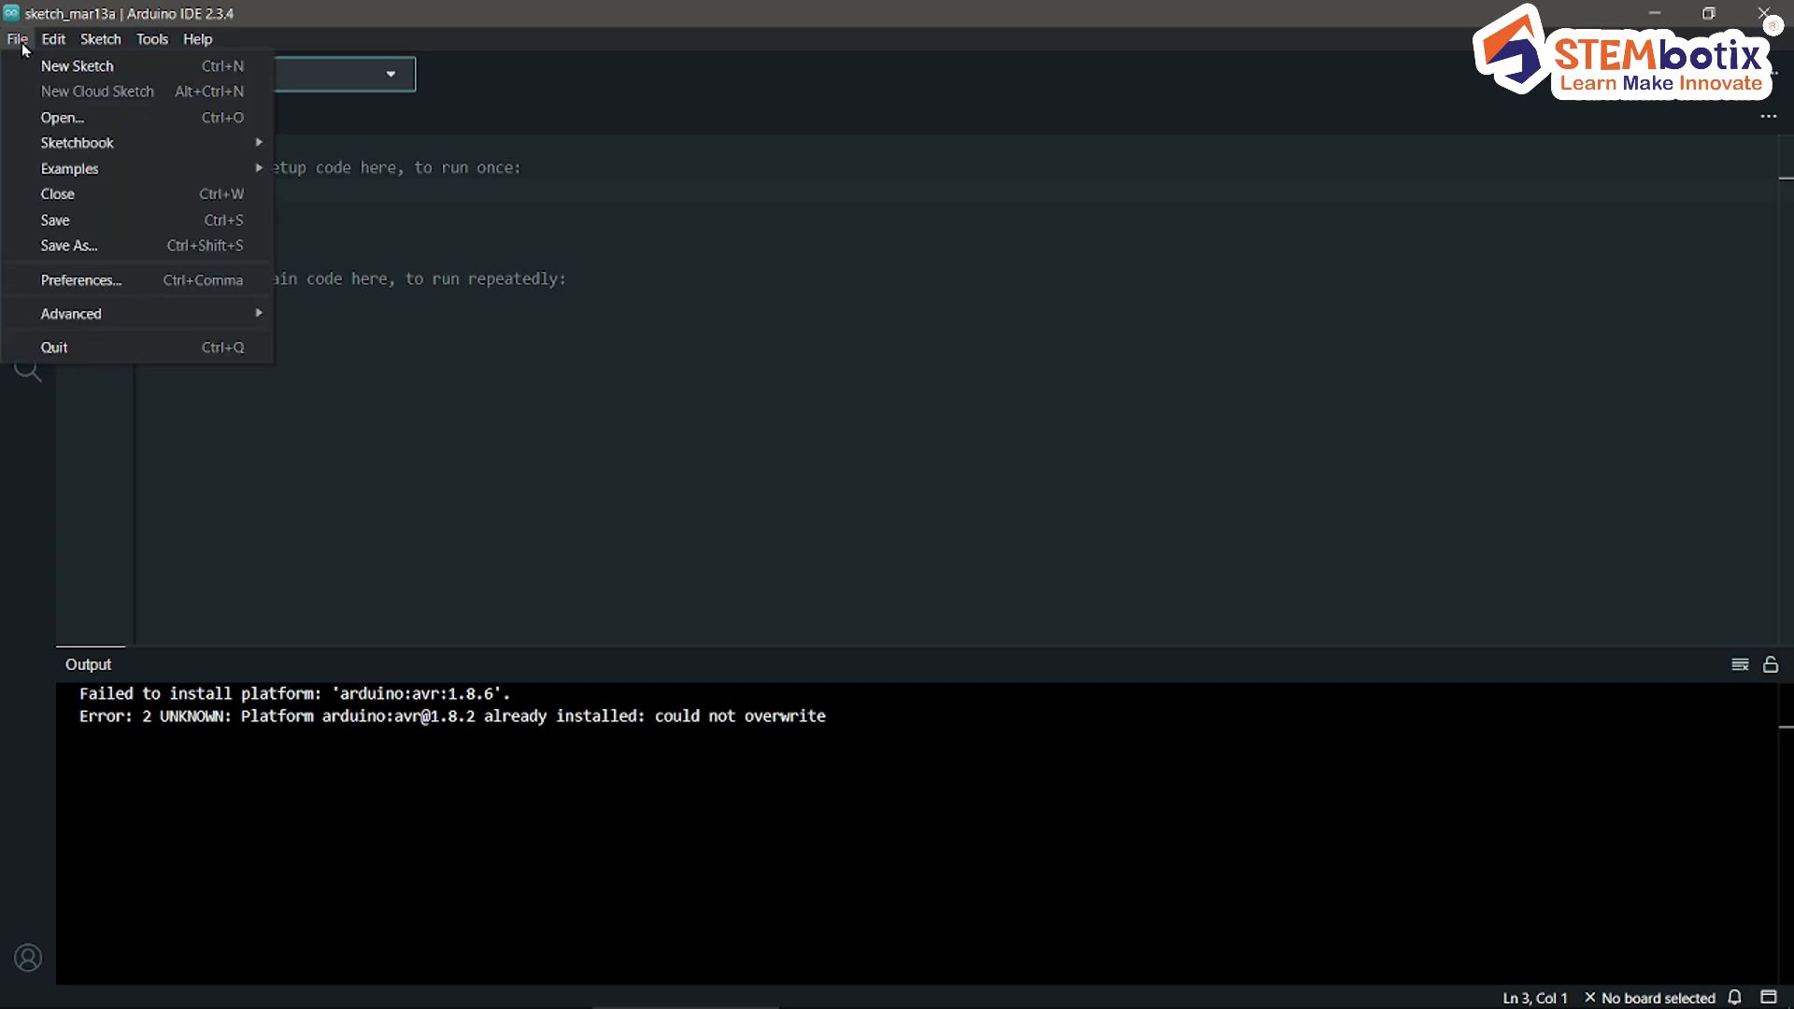
mouse_move(109, 37)
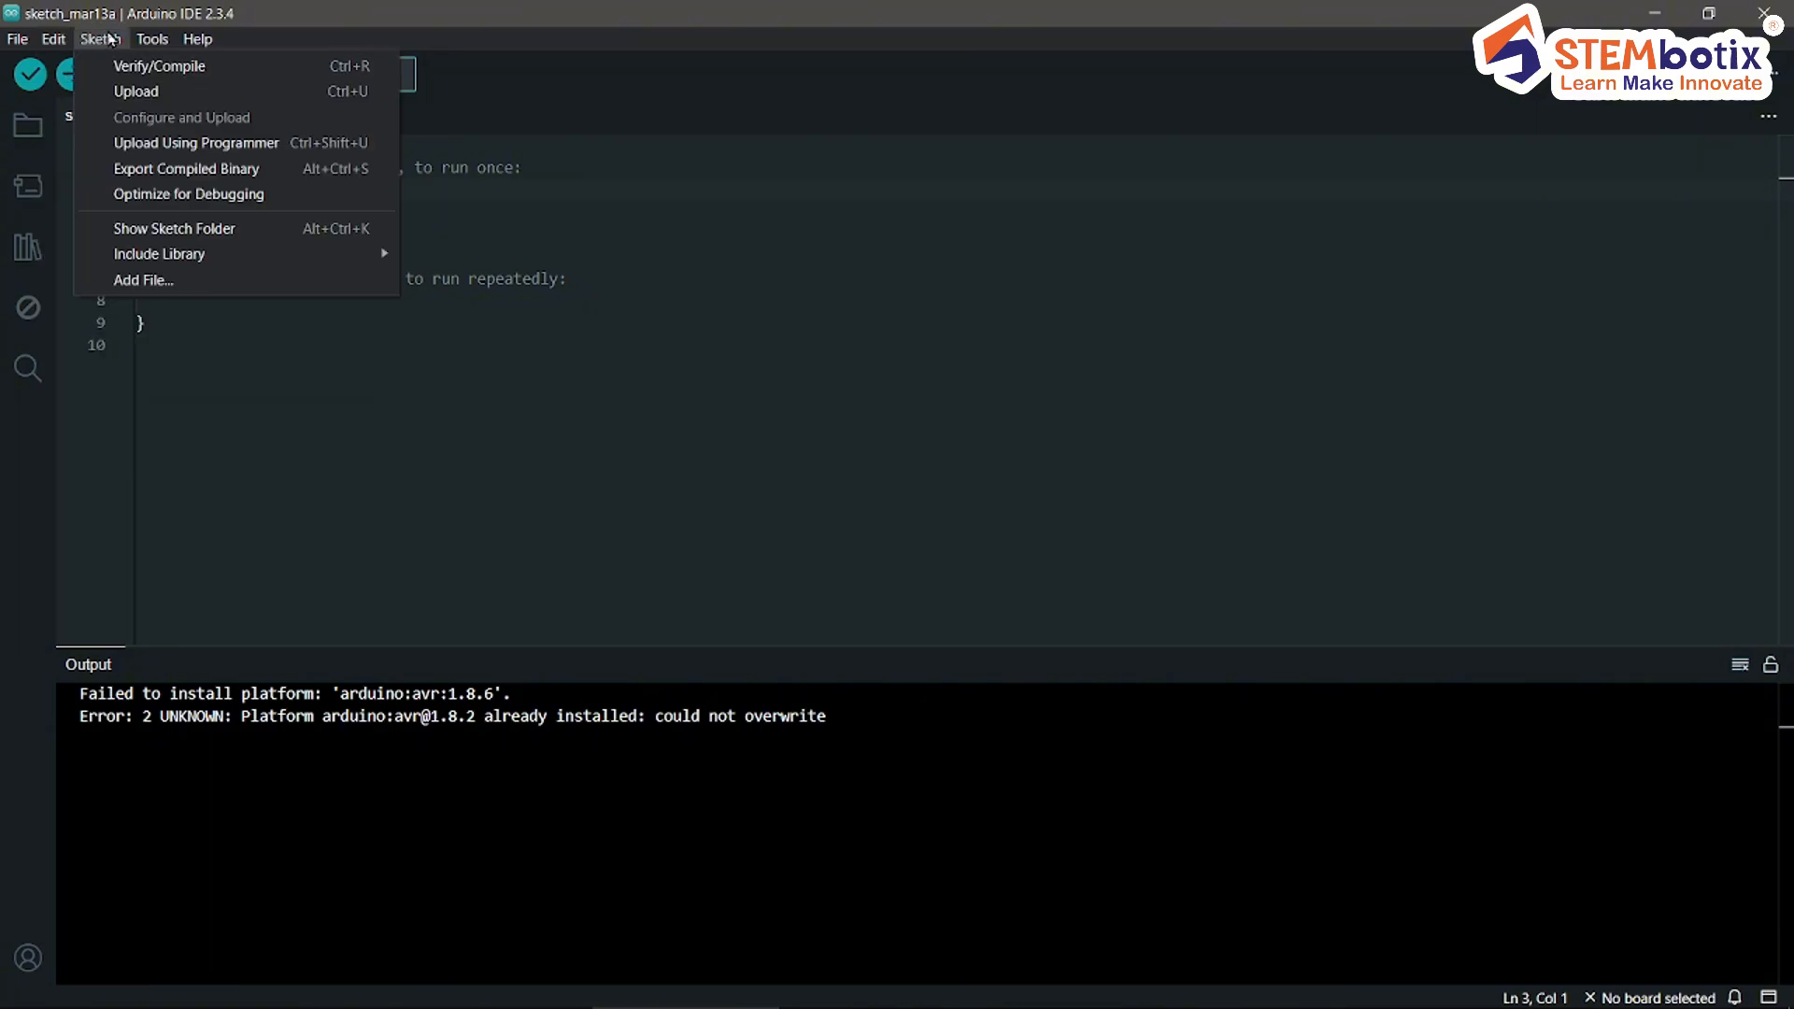
mouse_move(196, 41)
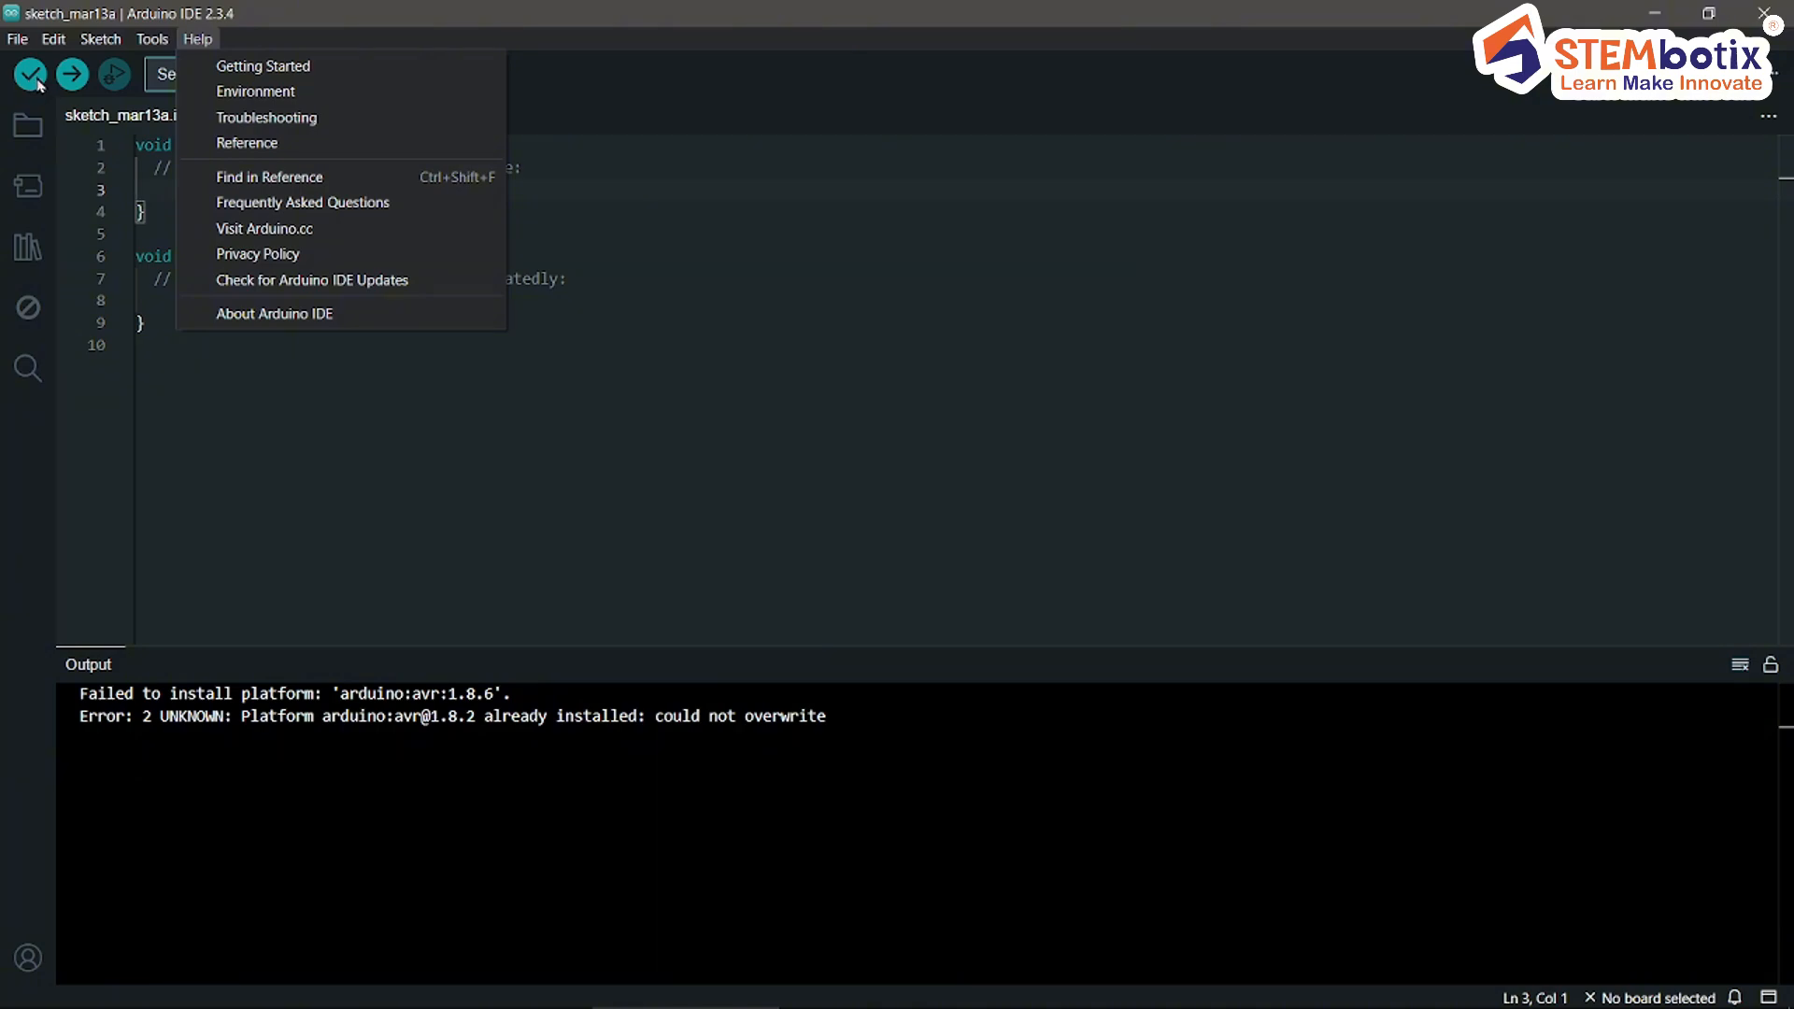
key("Escape")
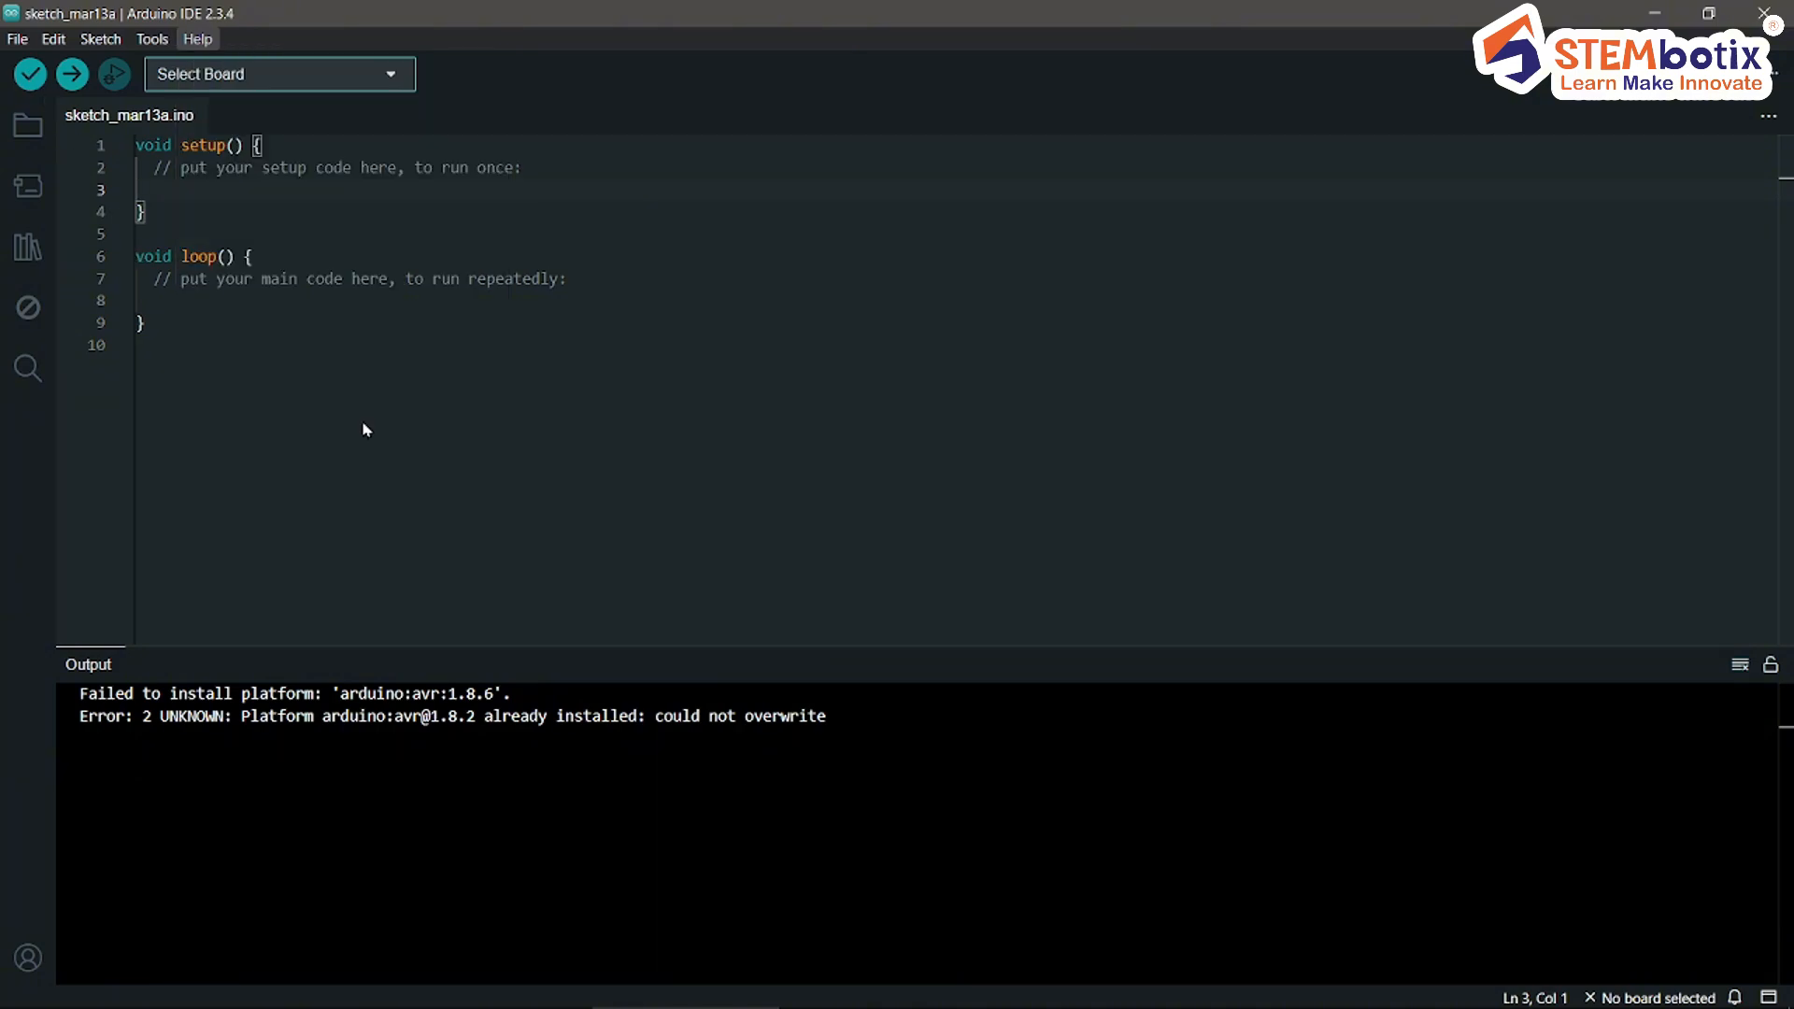
left_click(364, 428)
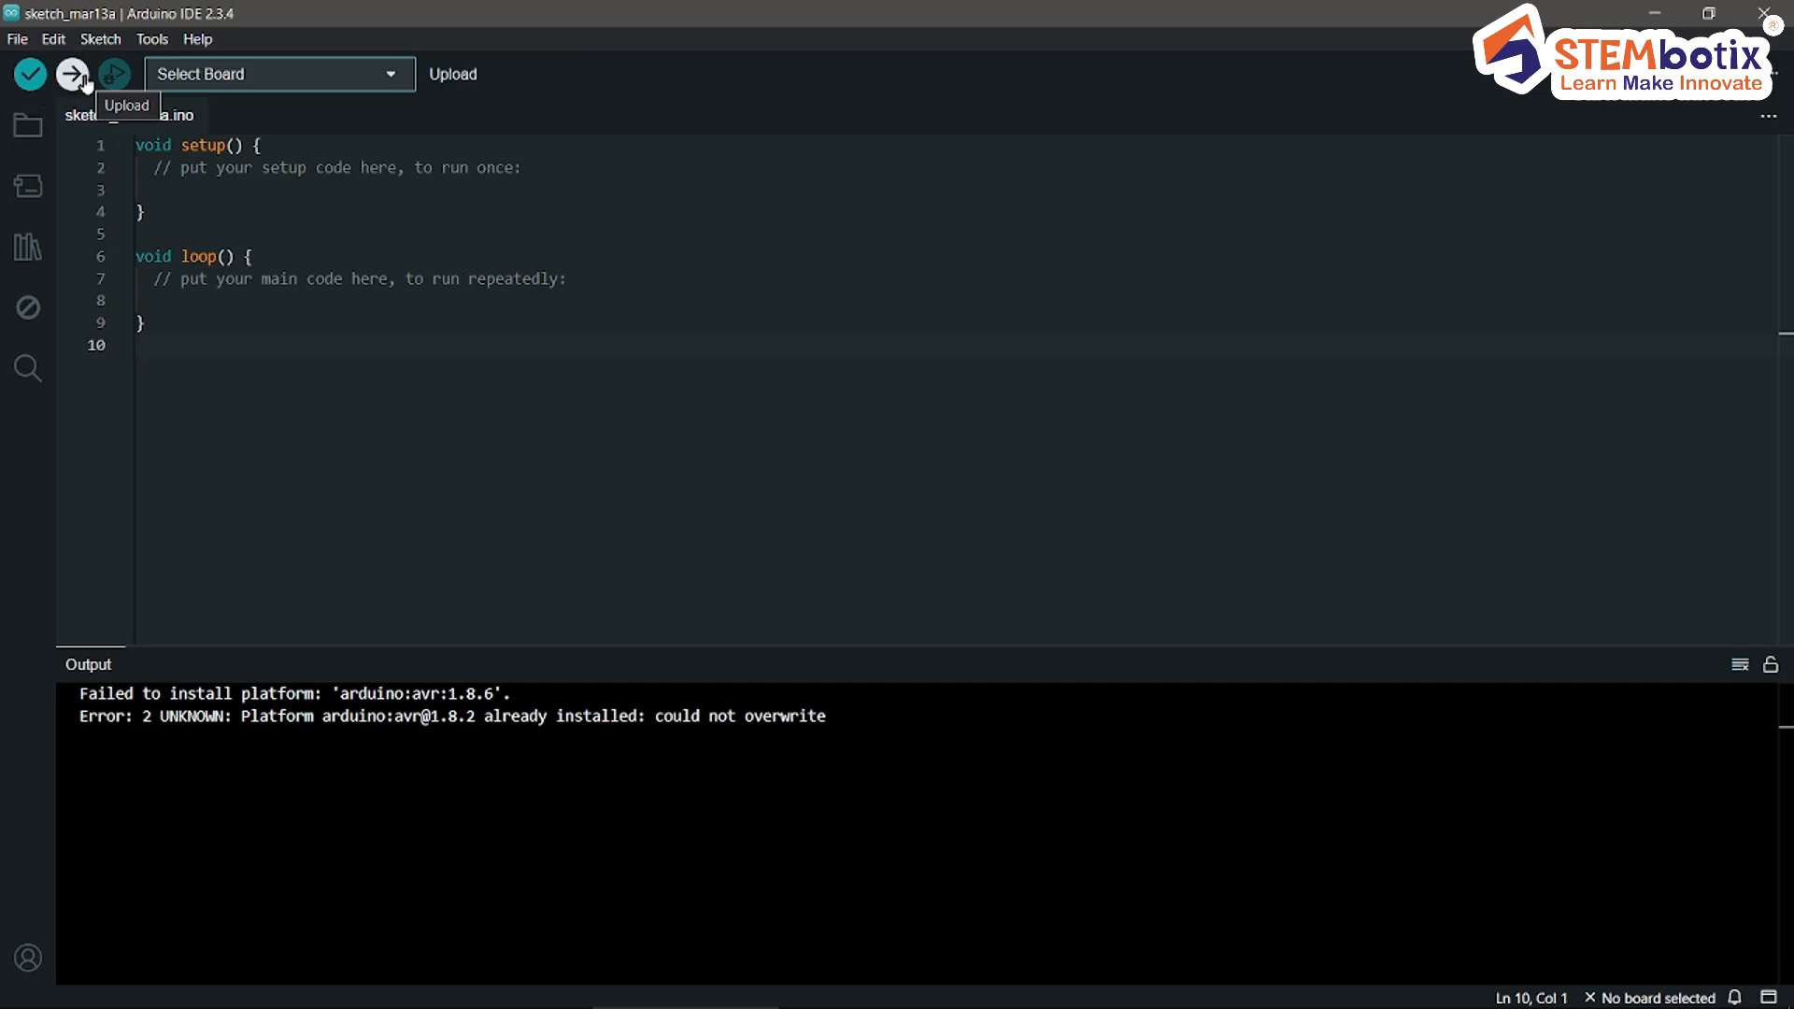
left_click(240, 75)
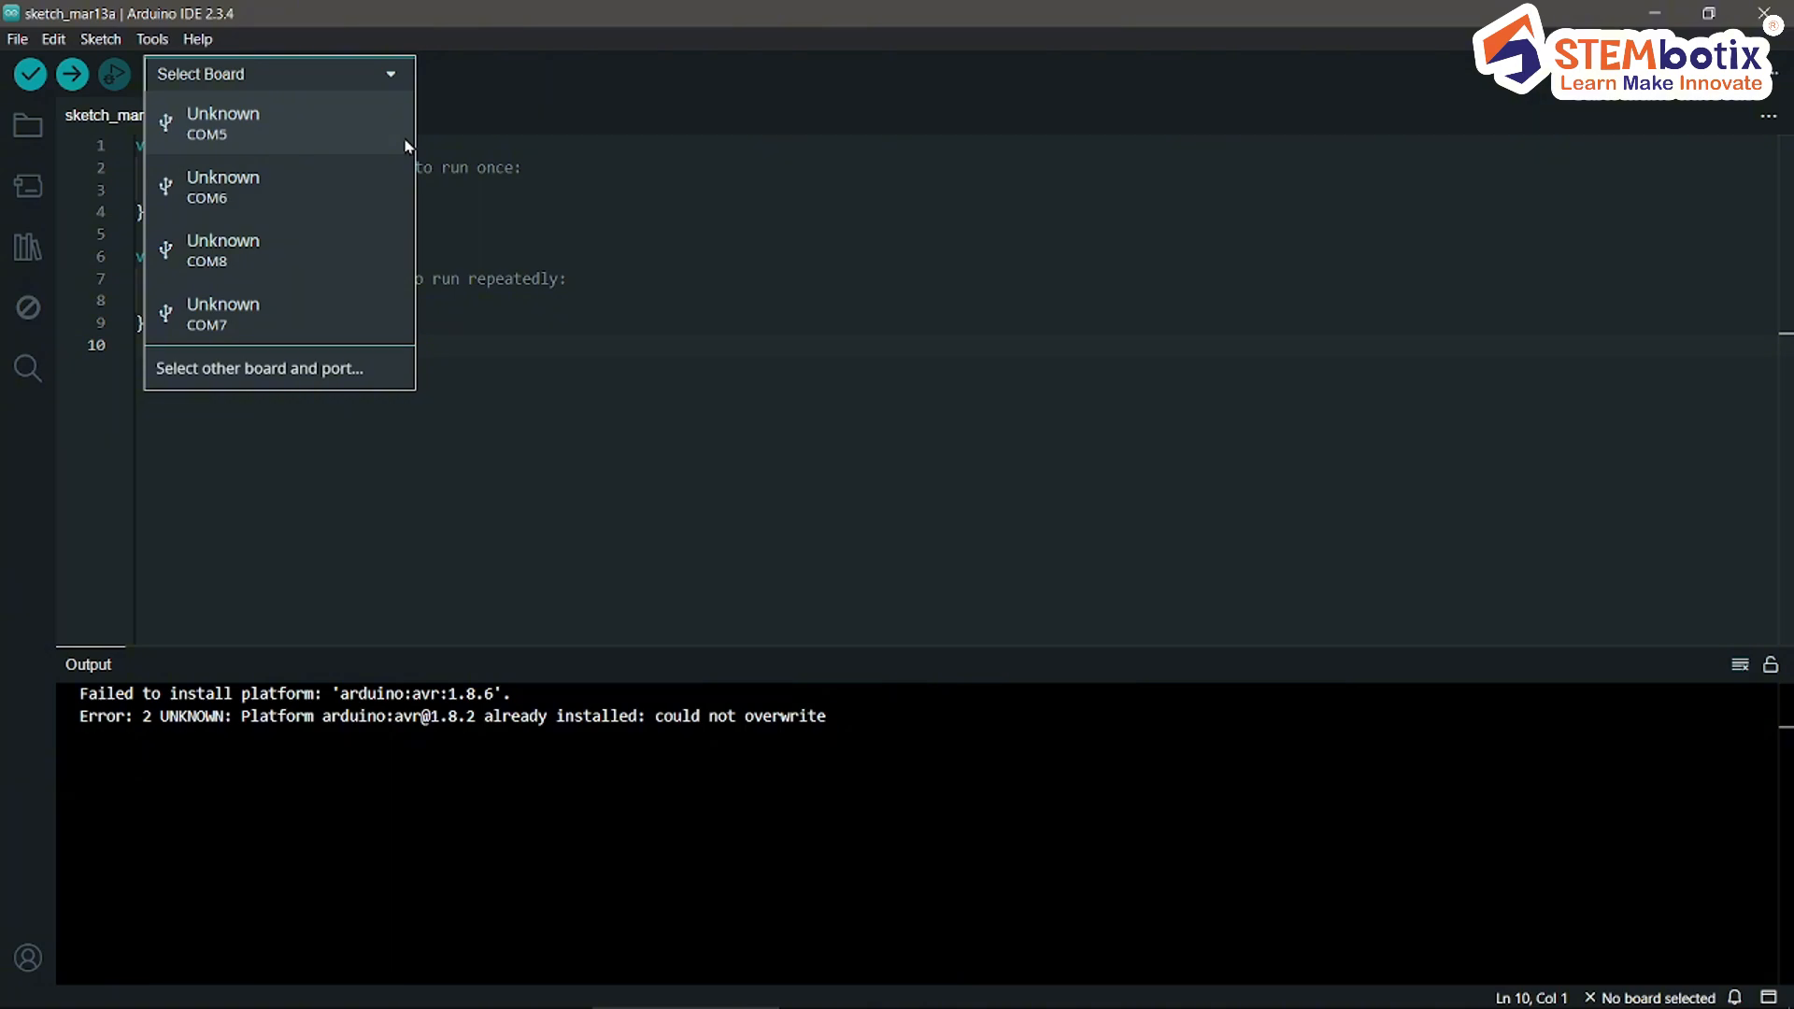
left_click(589, 452)
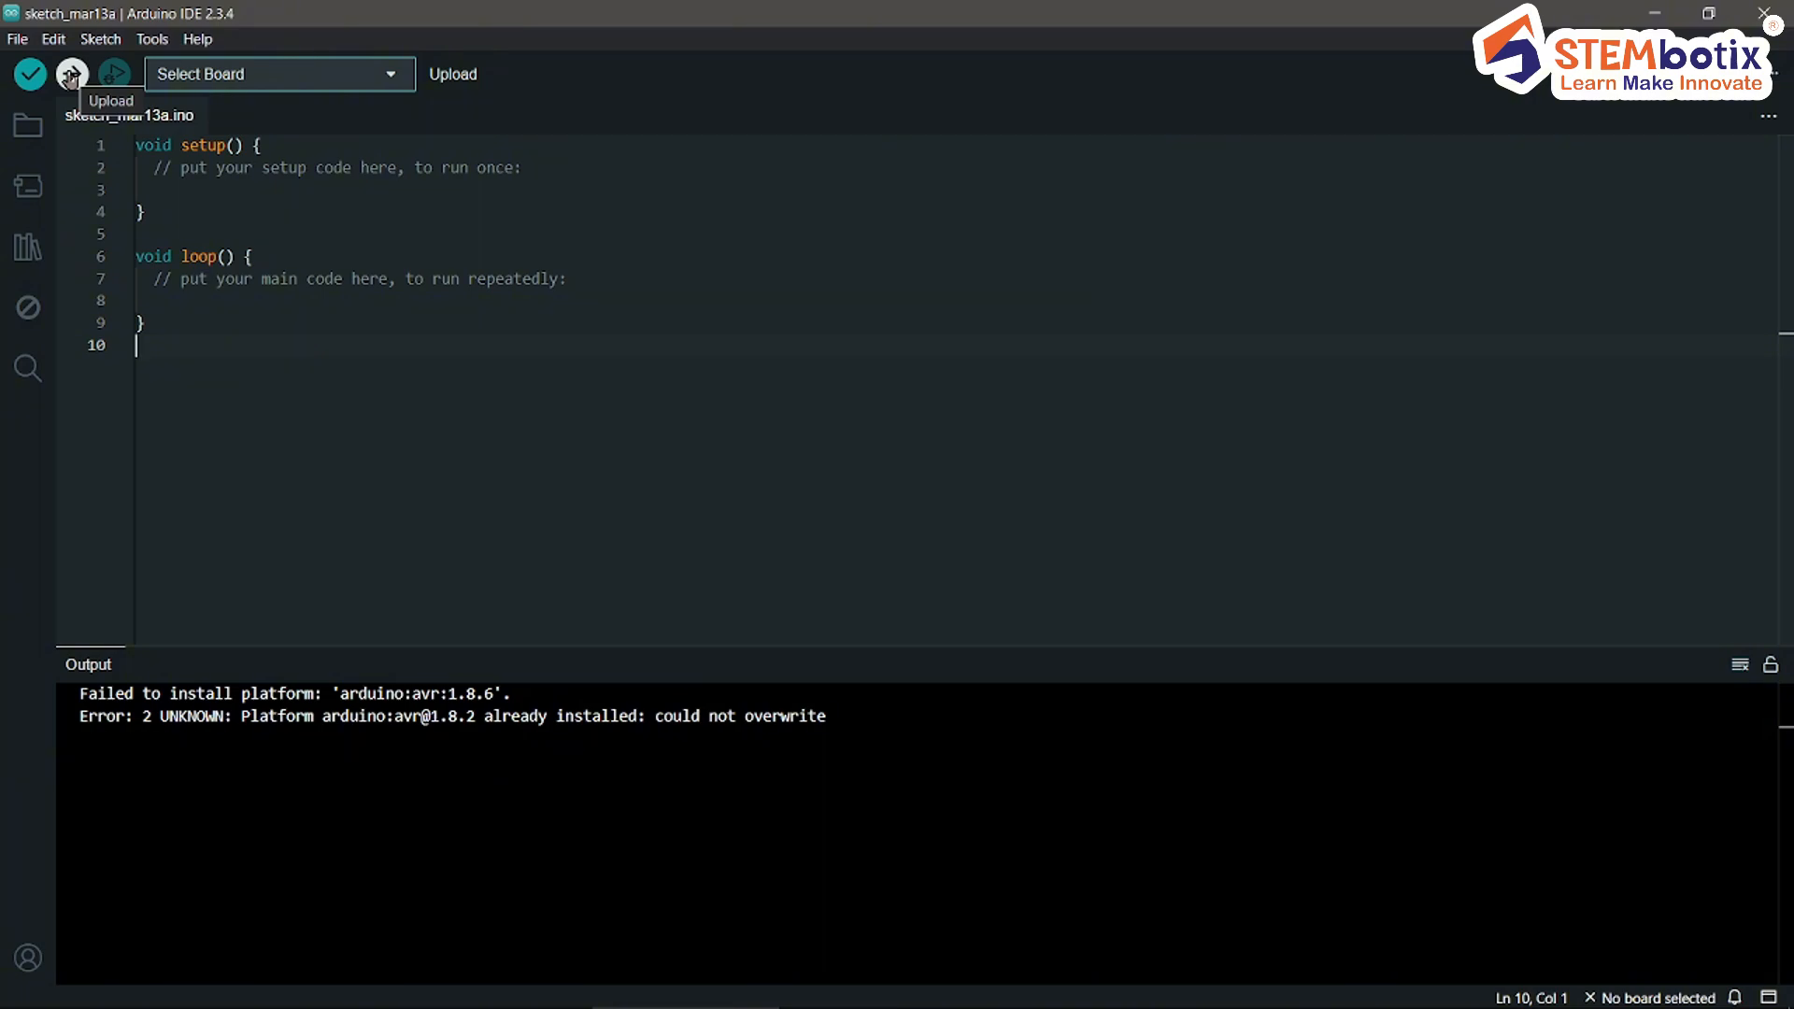
left_click(250, 72)
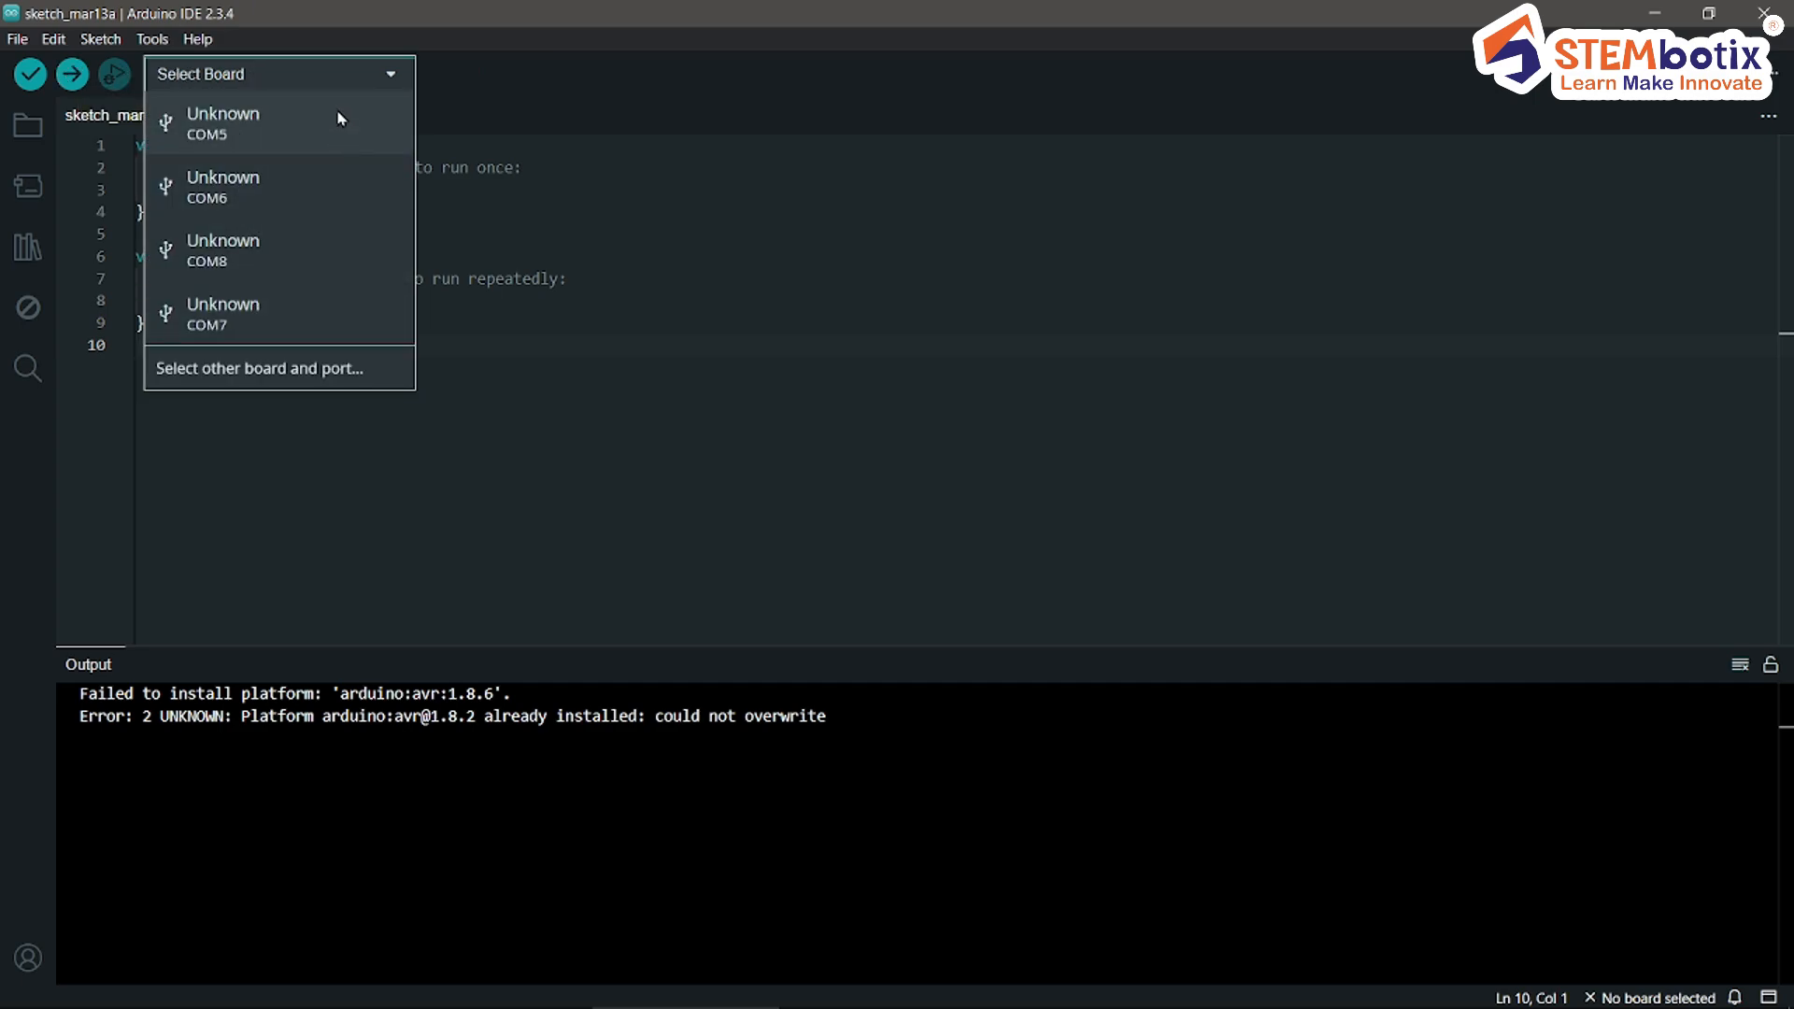
left_click(690, 433)
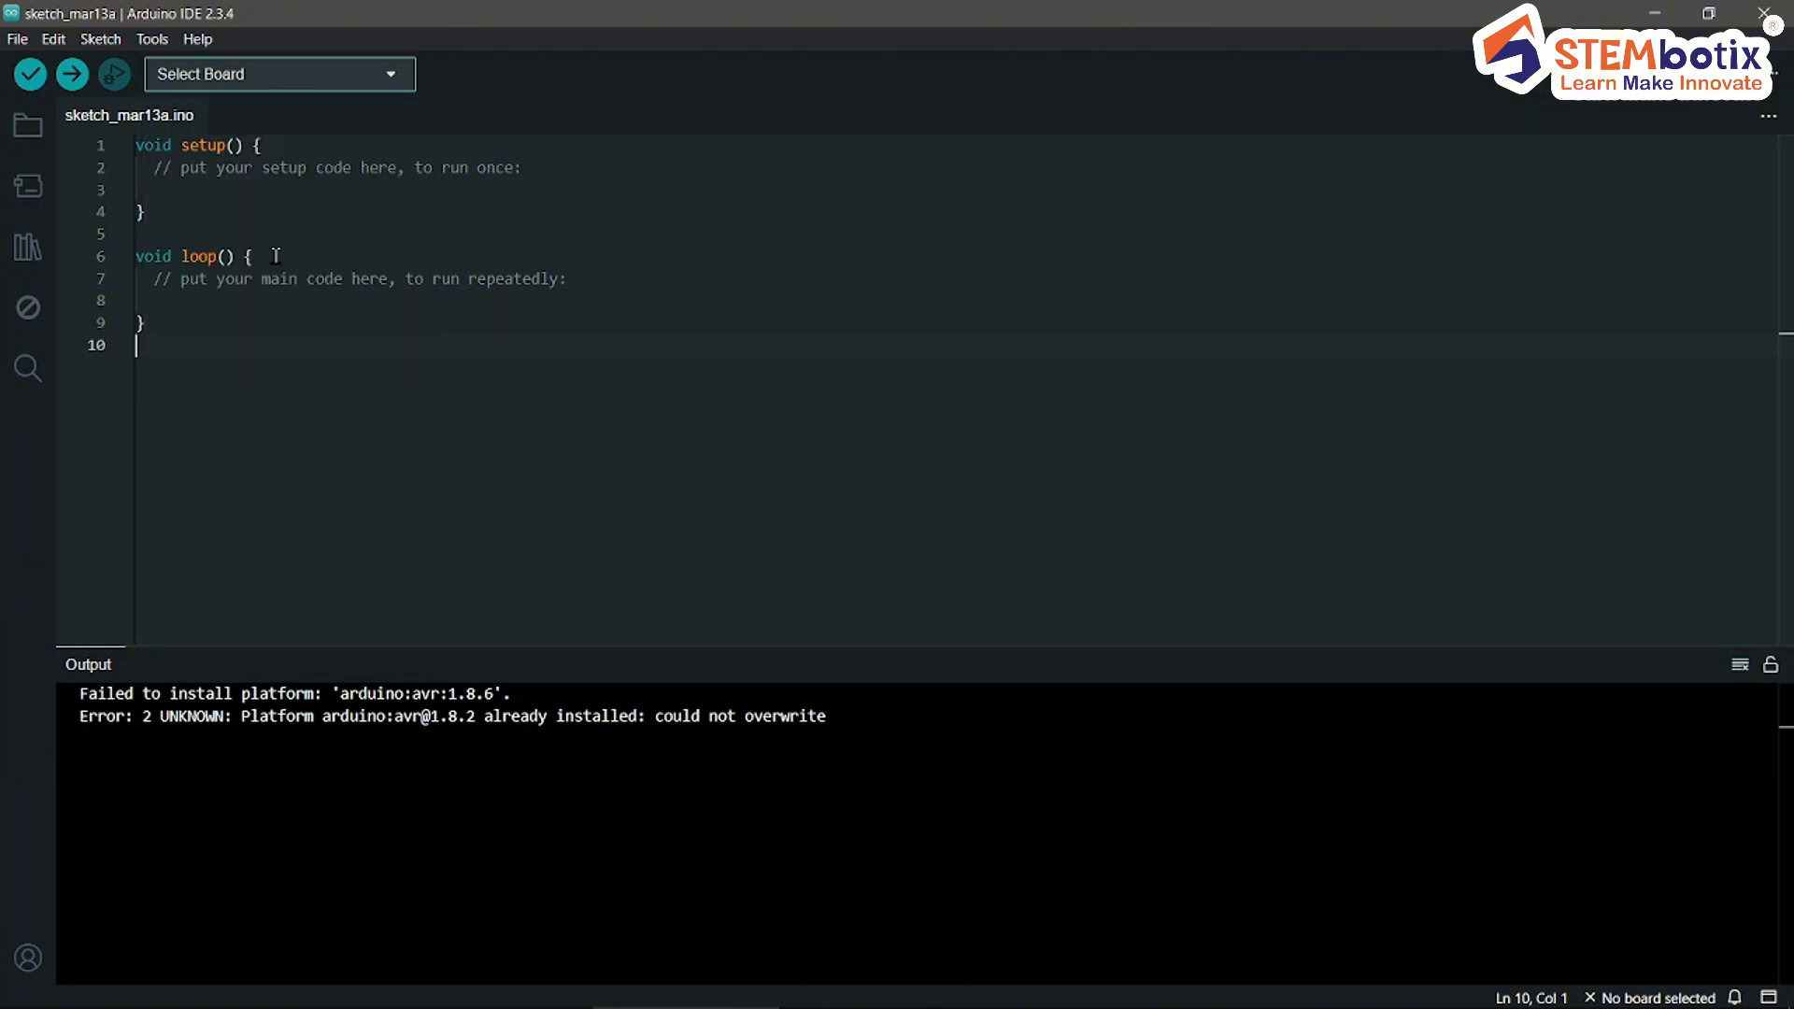
left_click(183, 176)
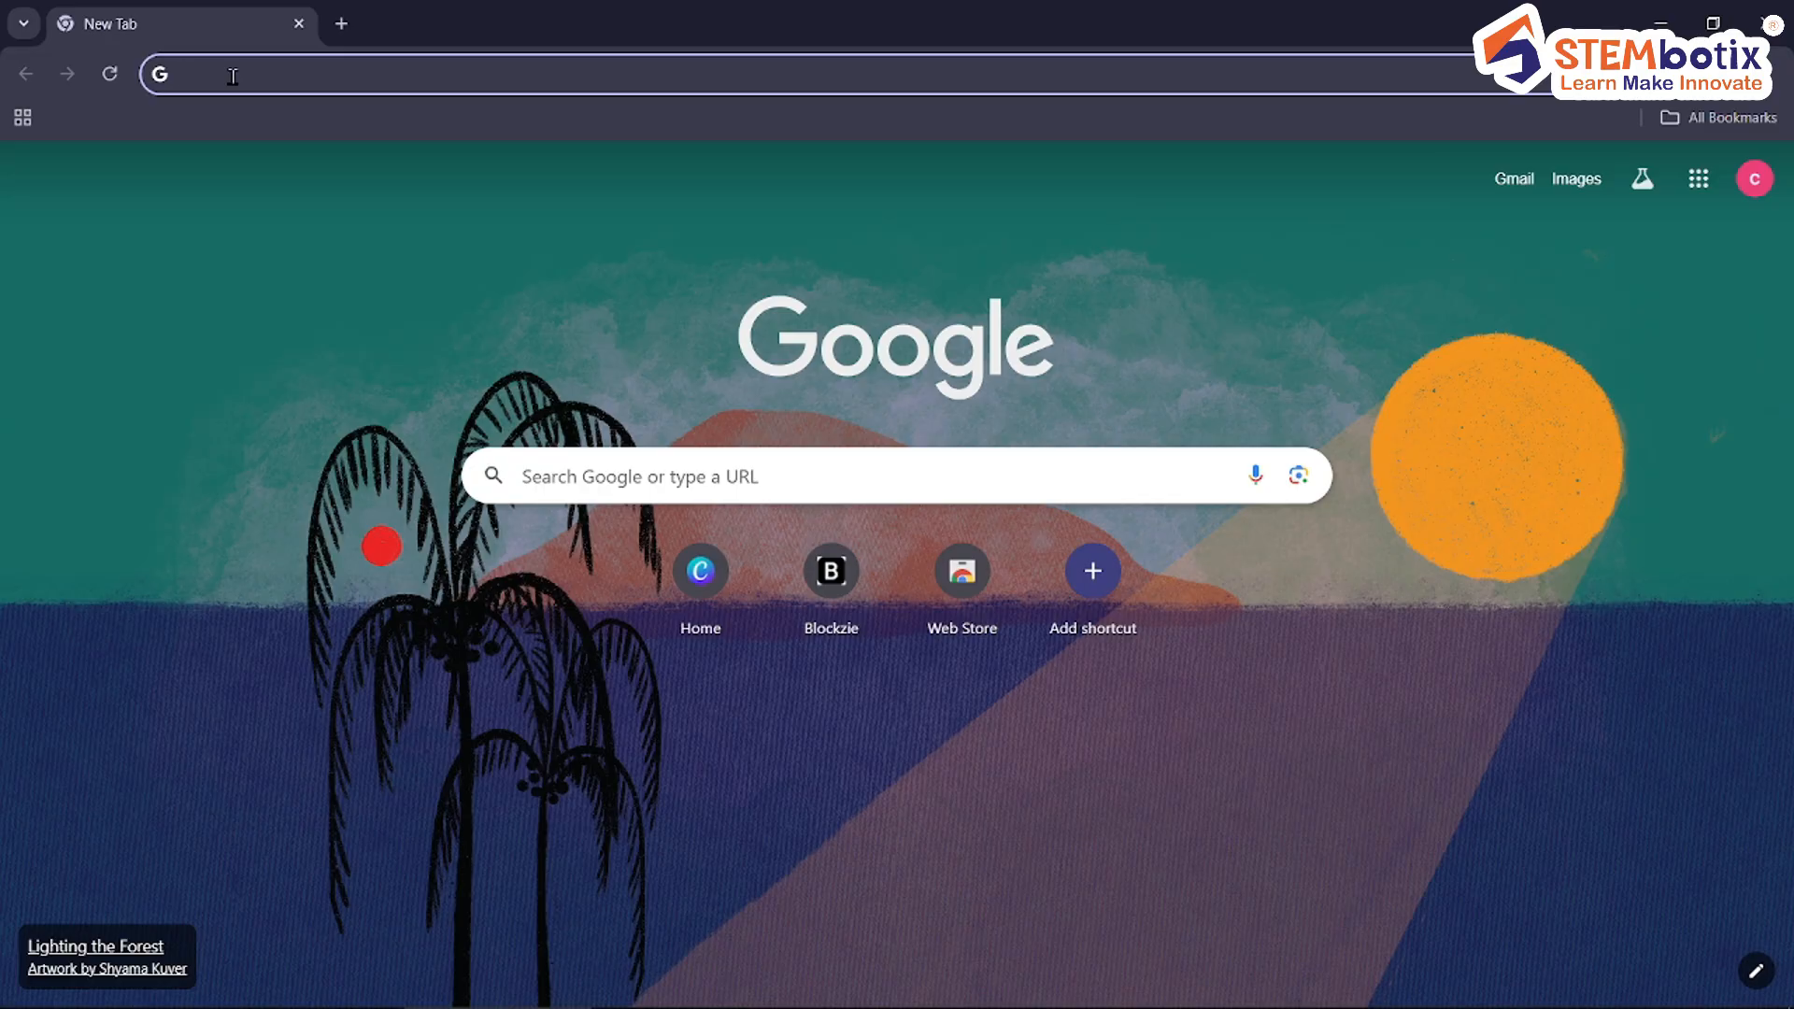
Step: Search Google in Chrome for "arduino ide", open the official Arduino software page, and accept only the required cookies
type("arduino")
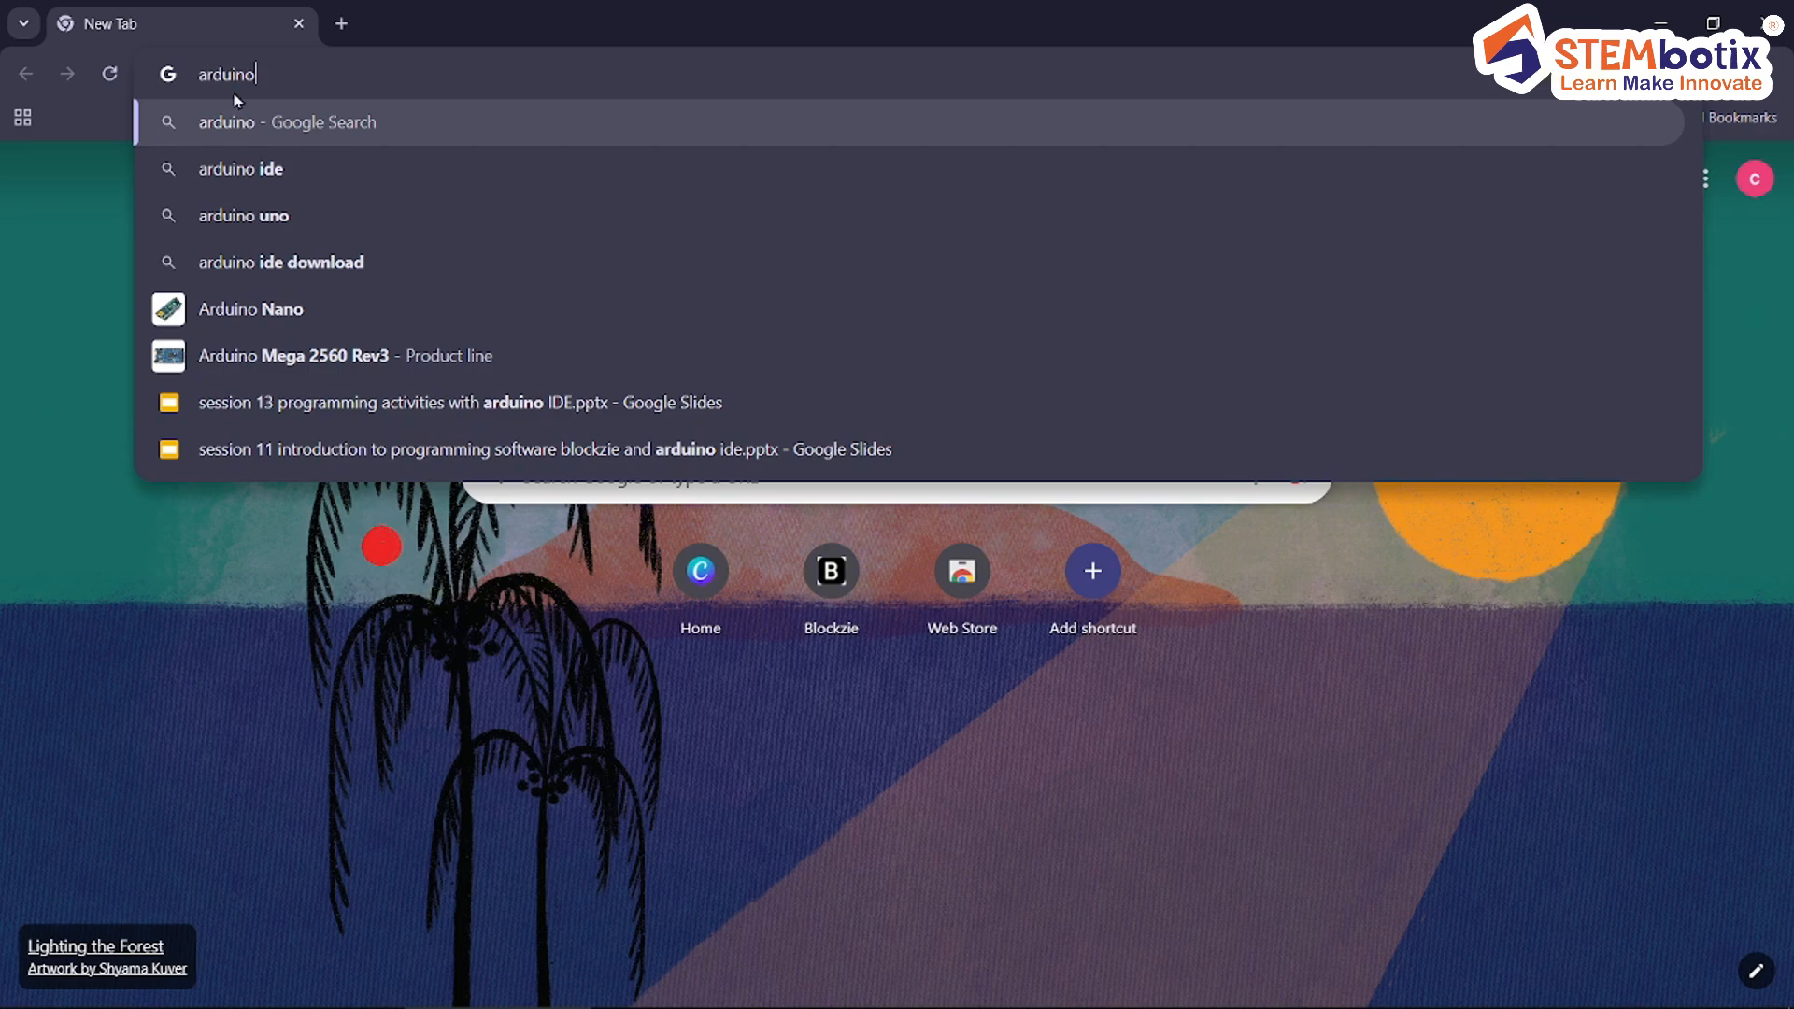
left_click(268, 186)
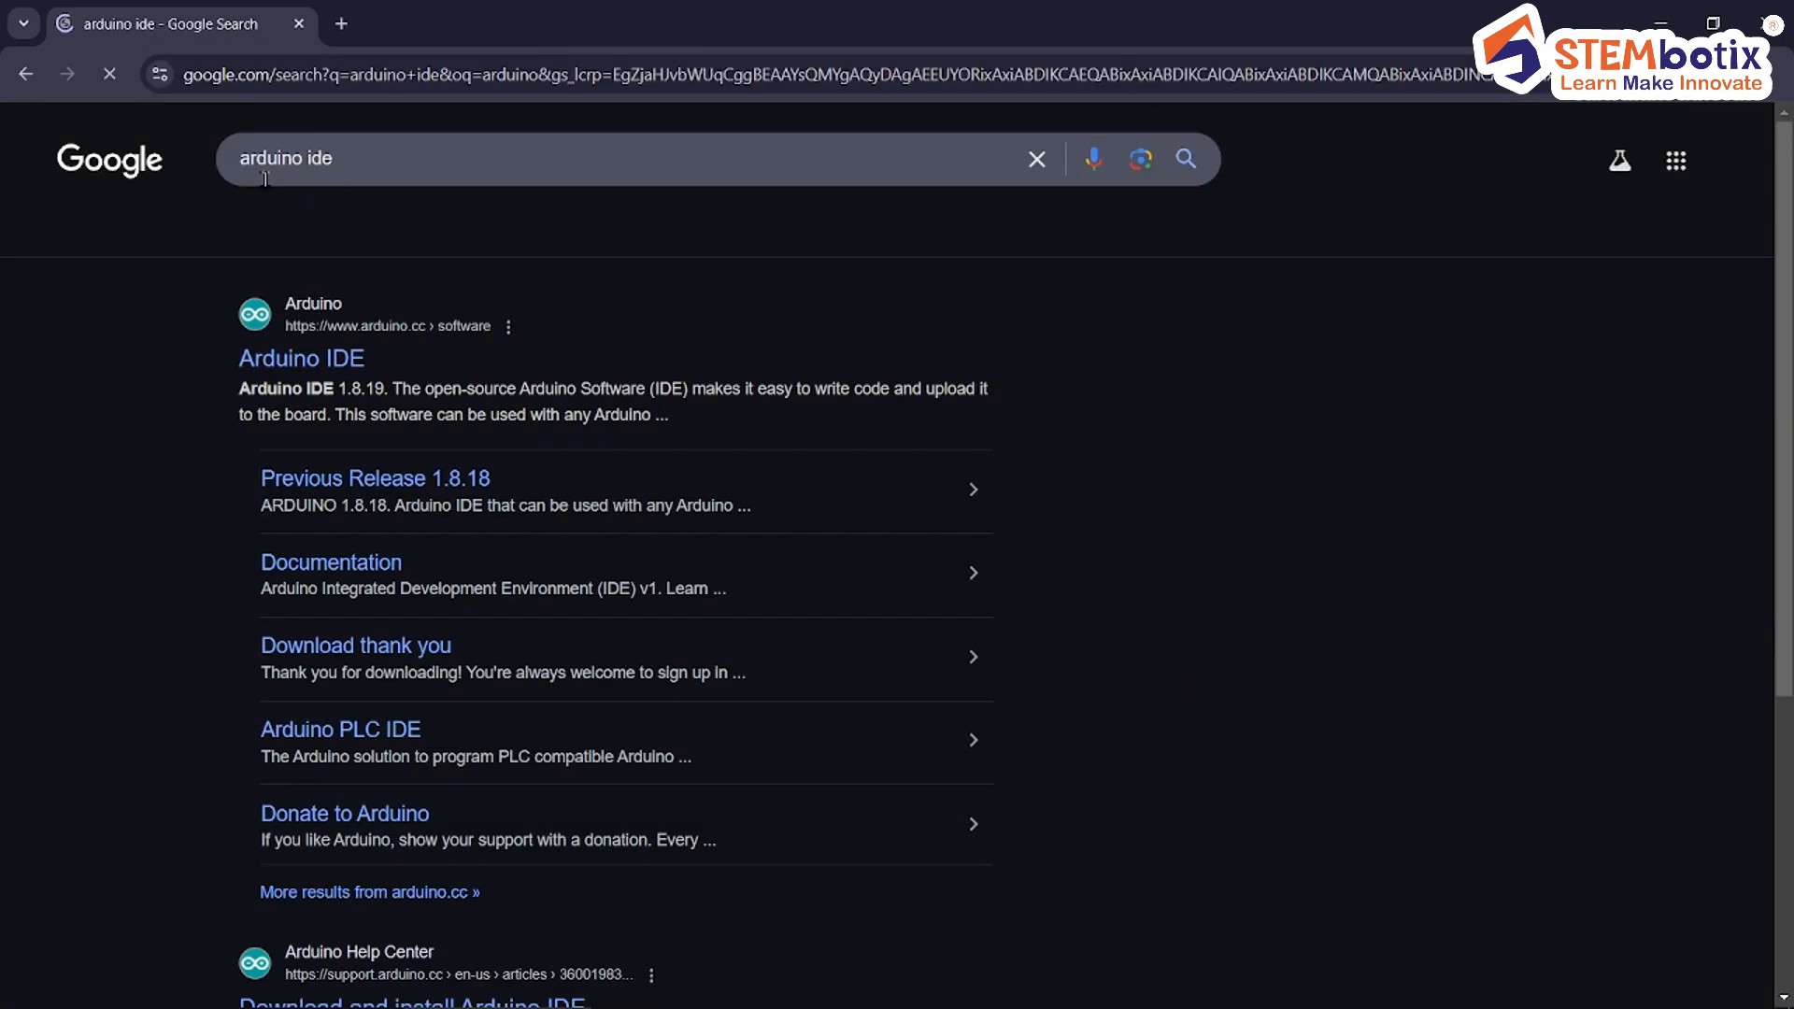
left_click(310, 361)
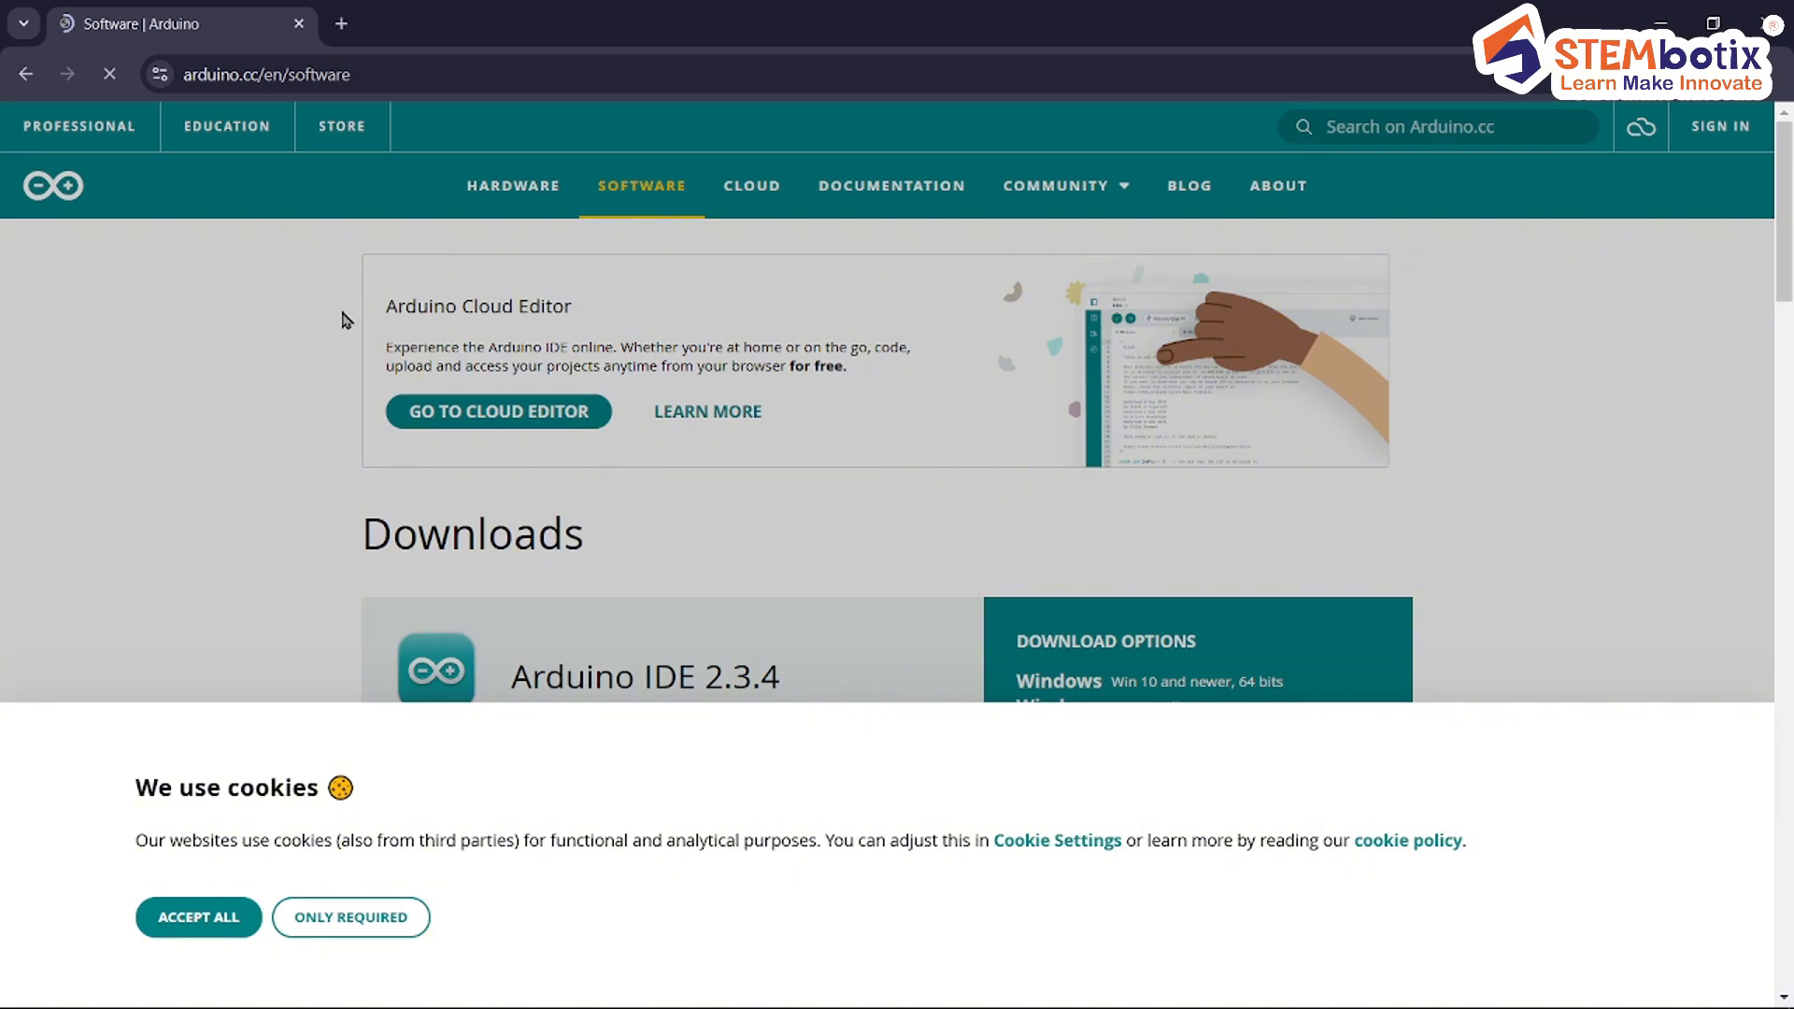
left_click(400, 928)
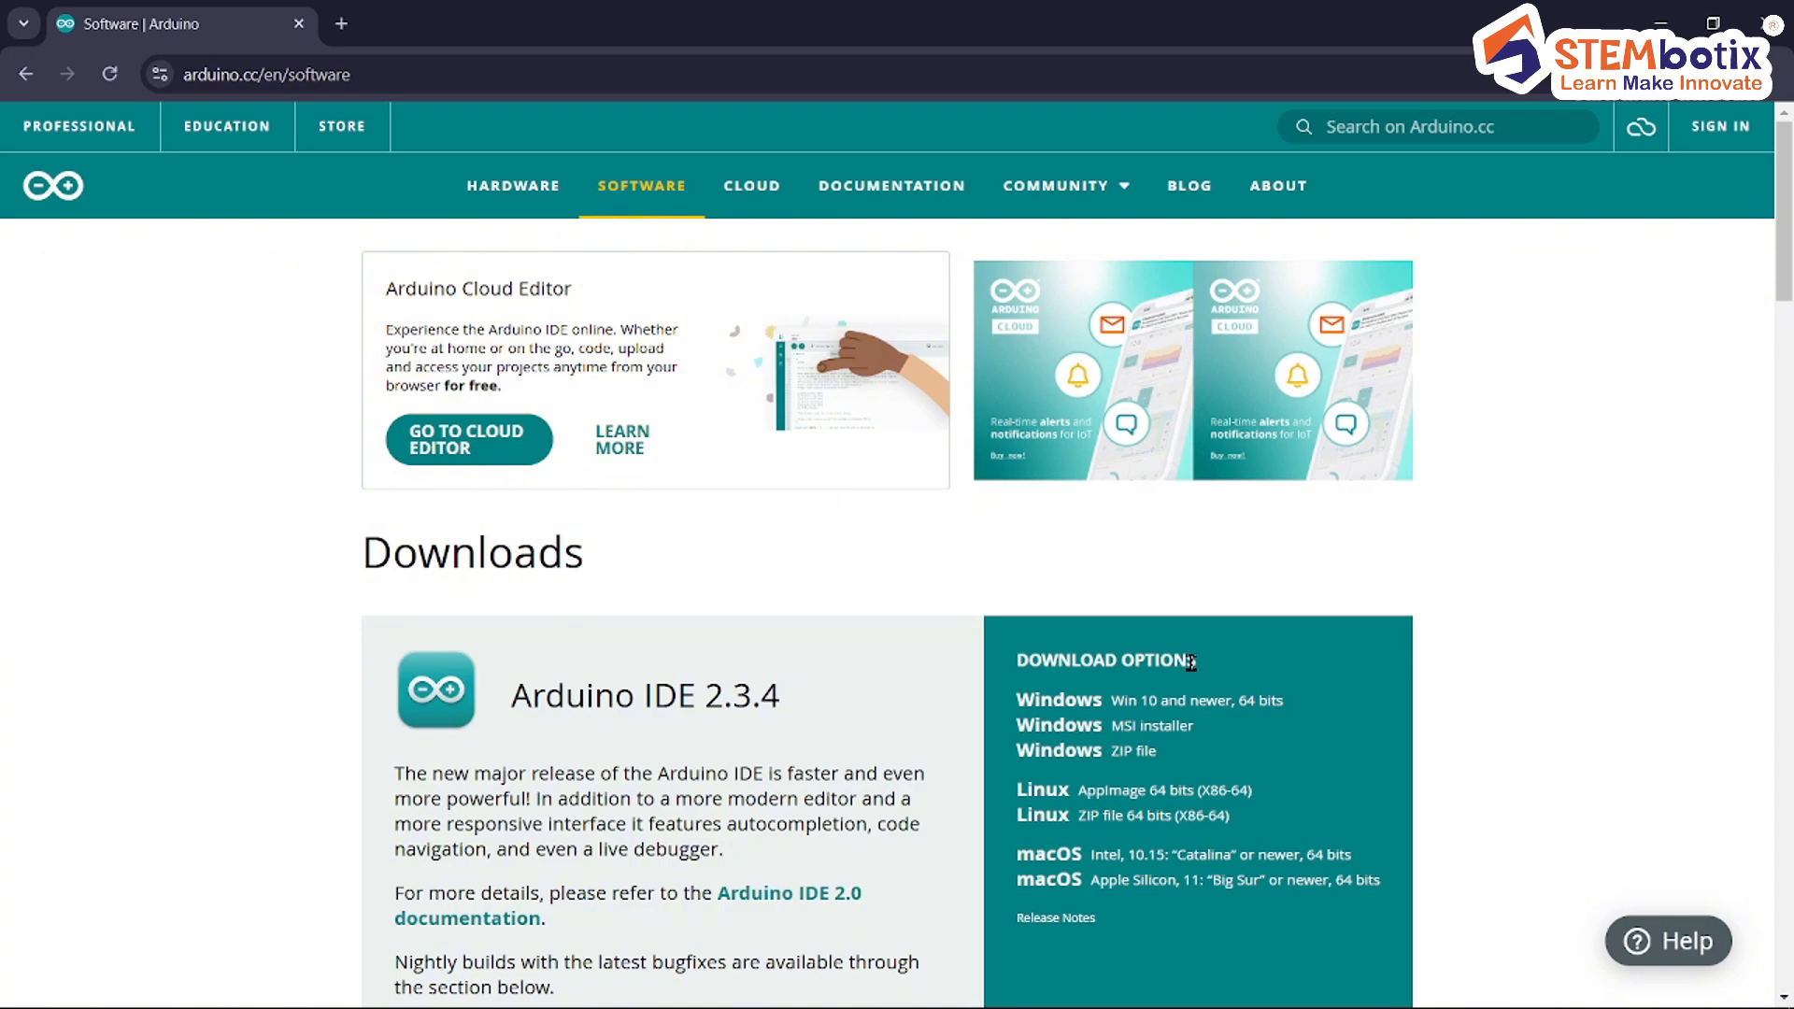
Step: Download the Windows 10 and newer, 64-bit Arduino IDE installer again without donating or subscribing to the newsletter
left_click(1063, 714)
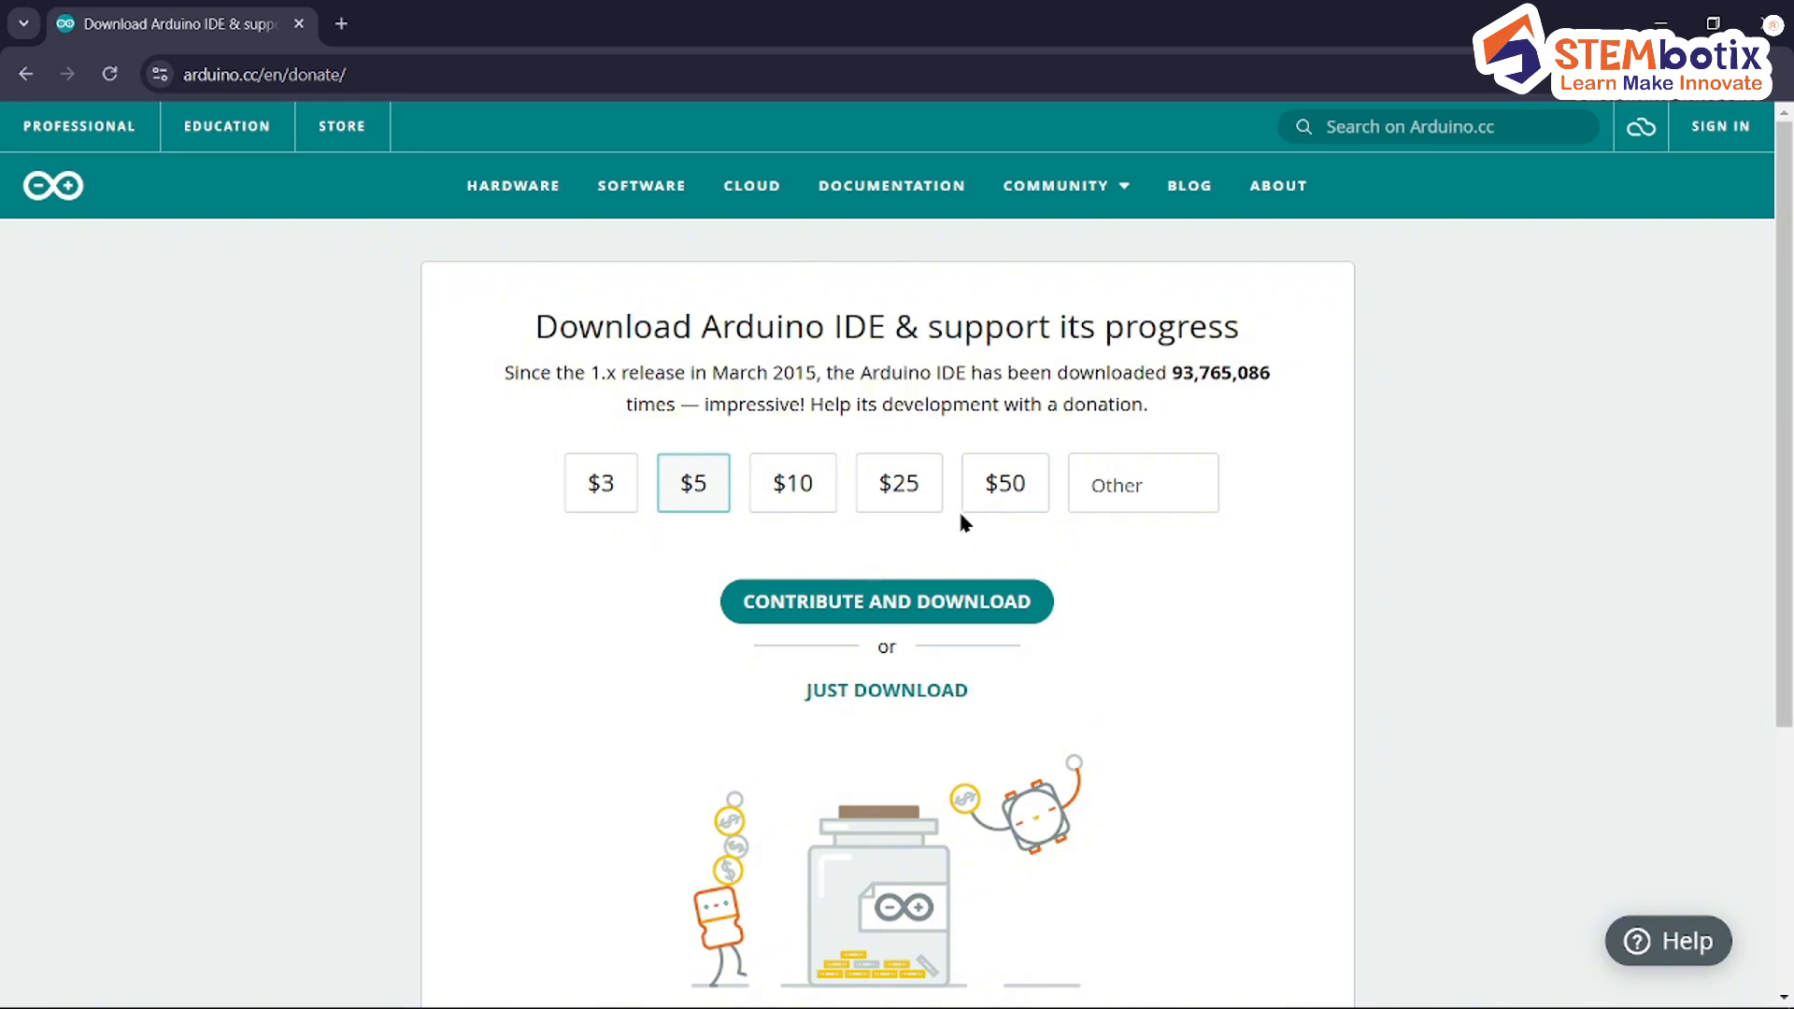
left_click(911, 692)
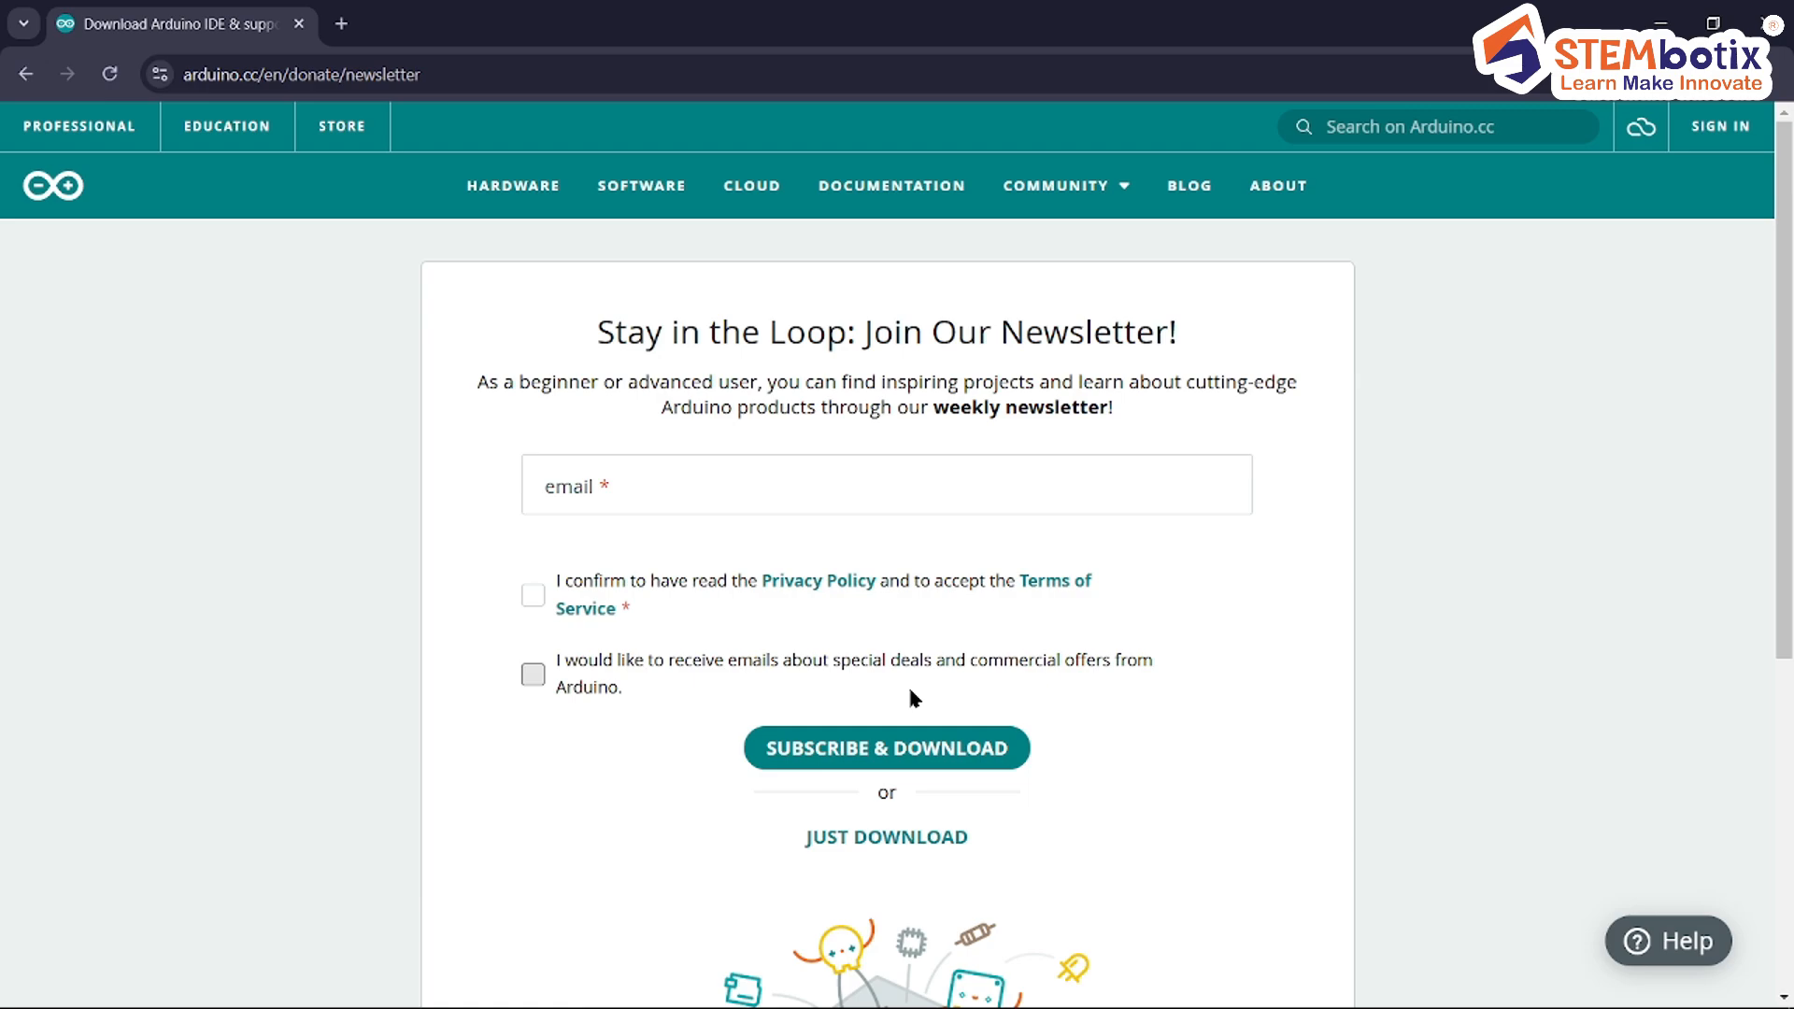
left_click(909, 838)
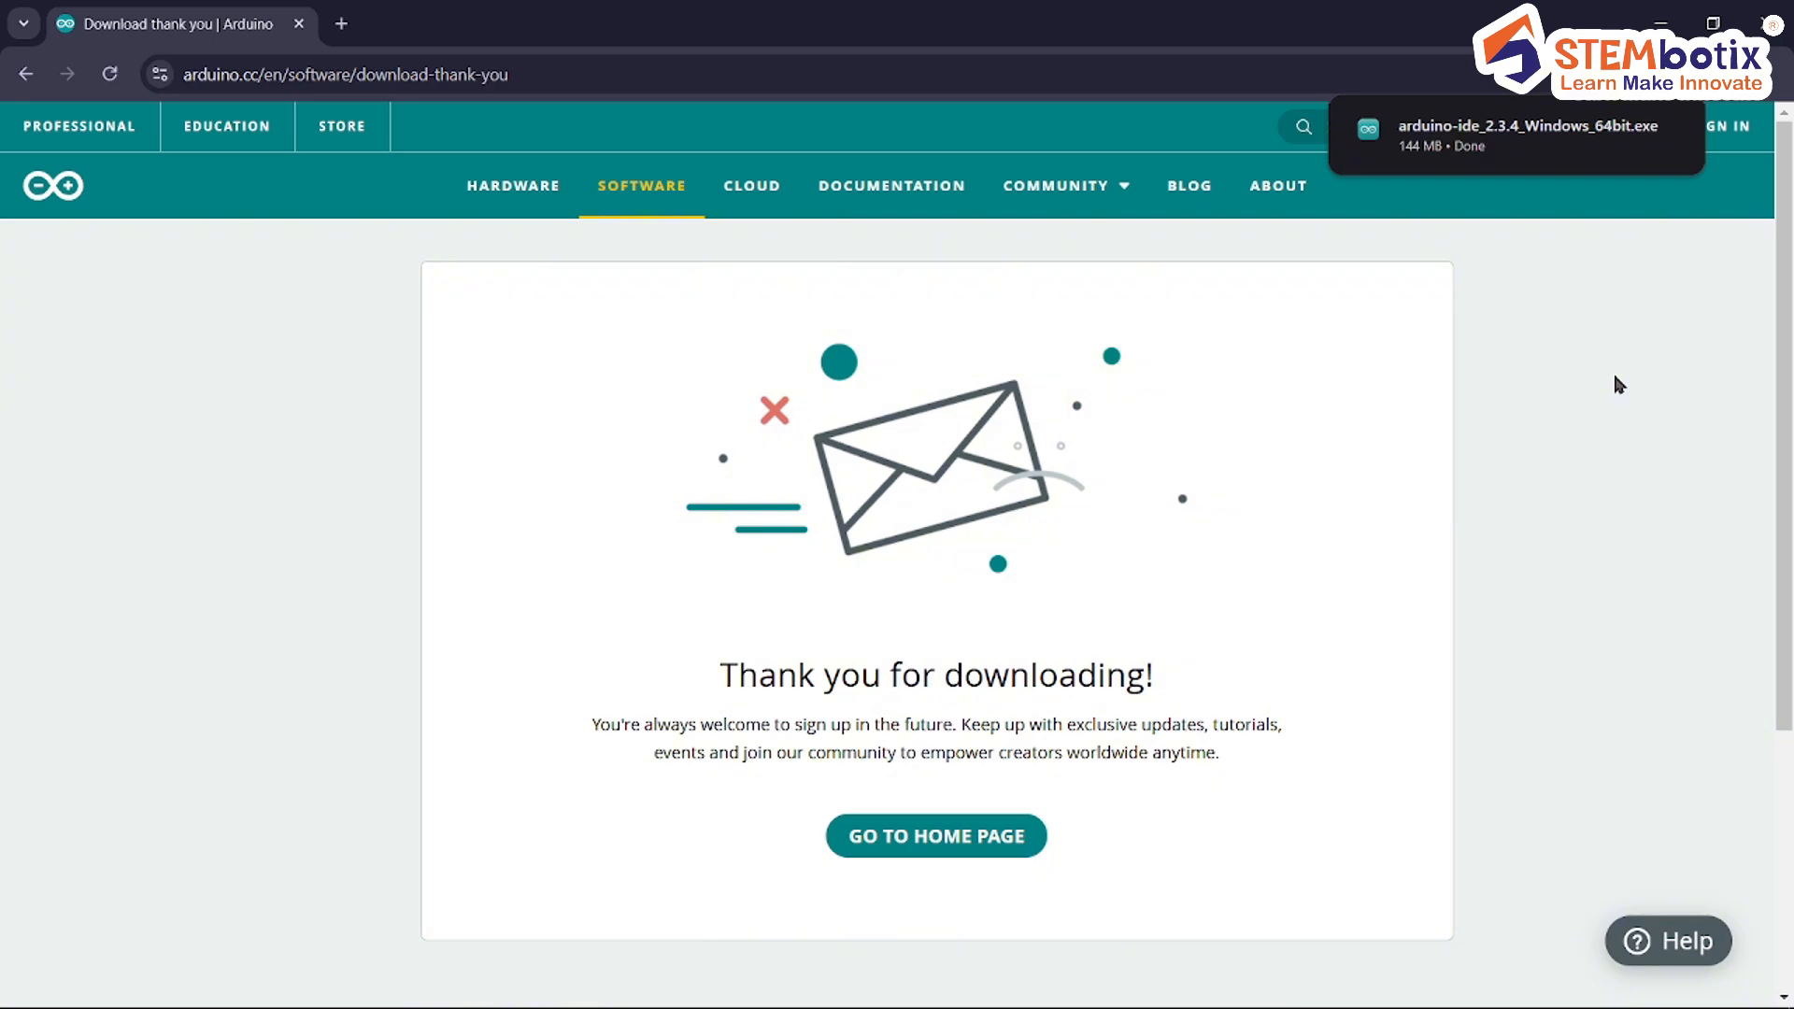
Step: Run the downloaded arduino-ide_2.3.4_Windows_64bit.exe, accept the license agreement, and install Arduino IDE only for the current user in the default folder
mouse_move(1573, 158)
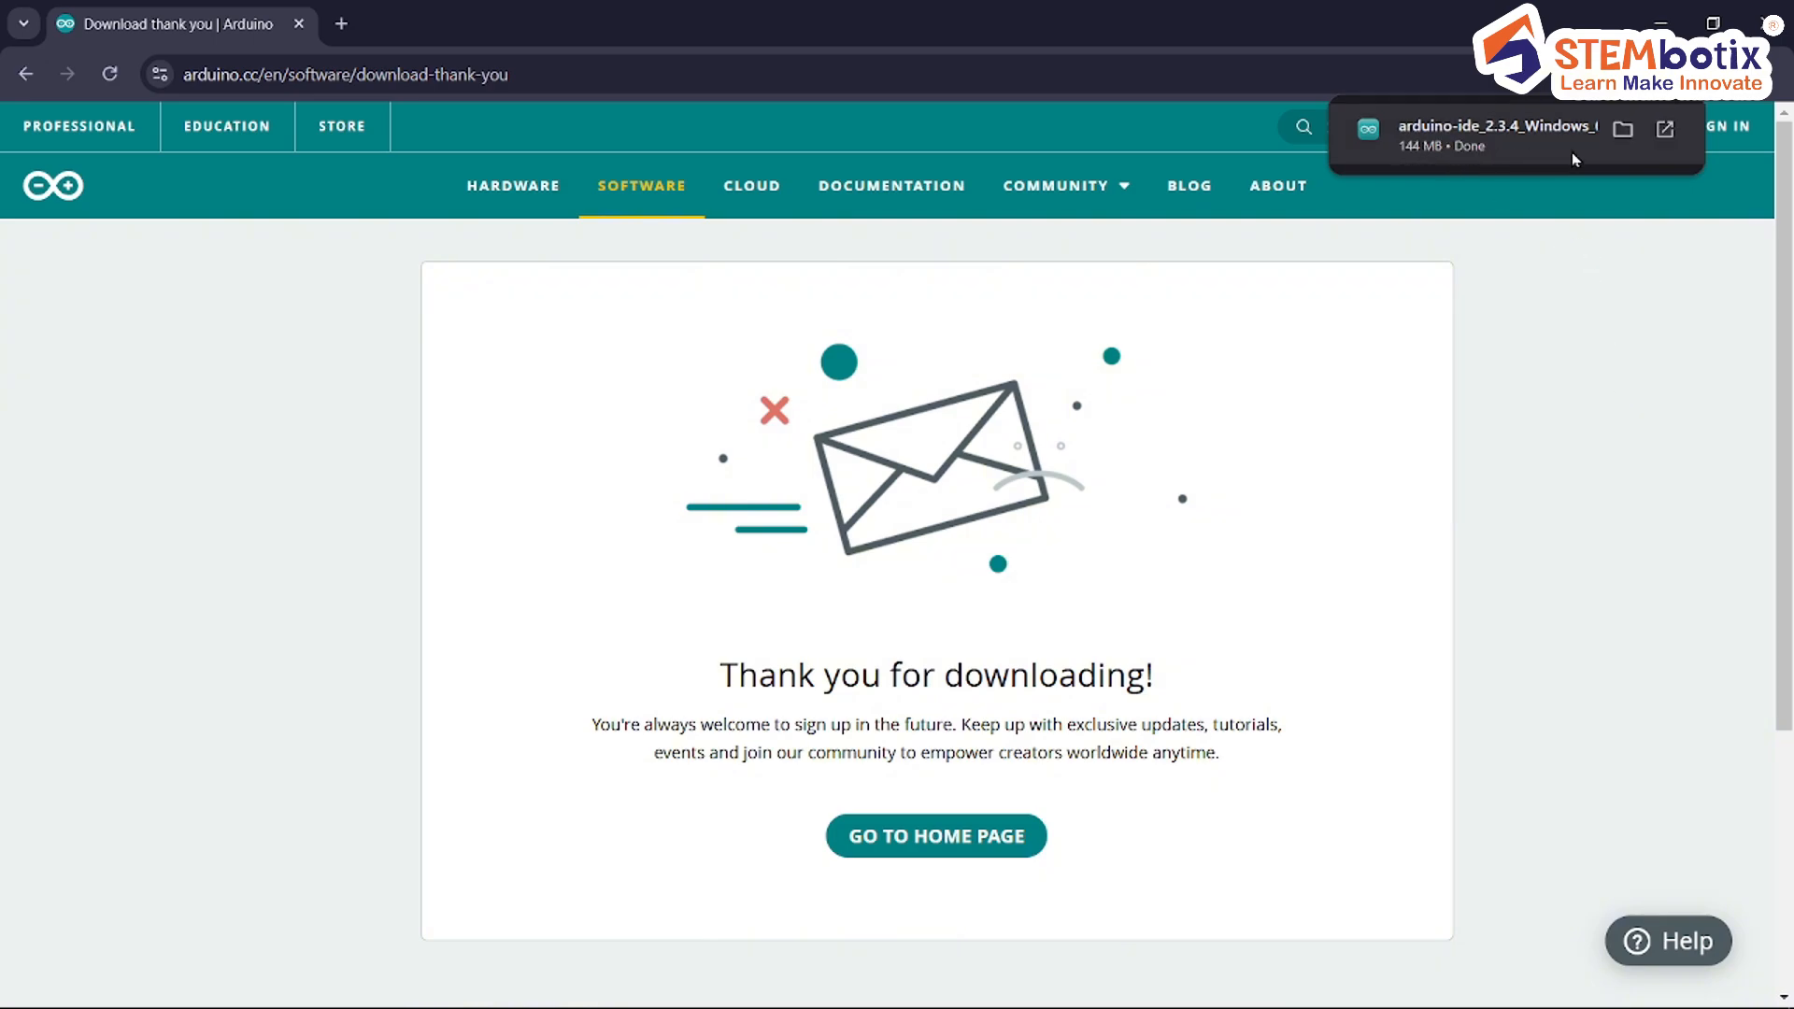
left_click(1667, 137)
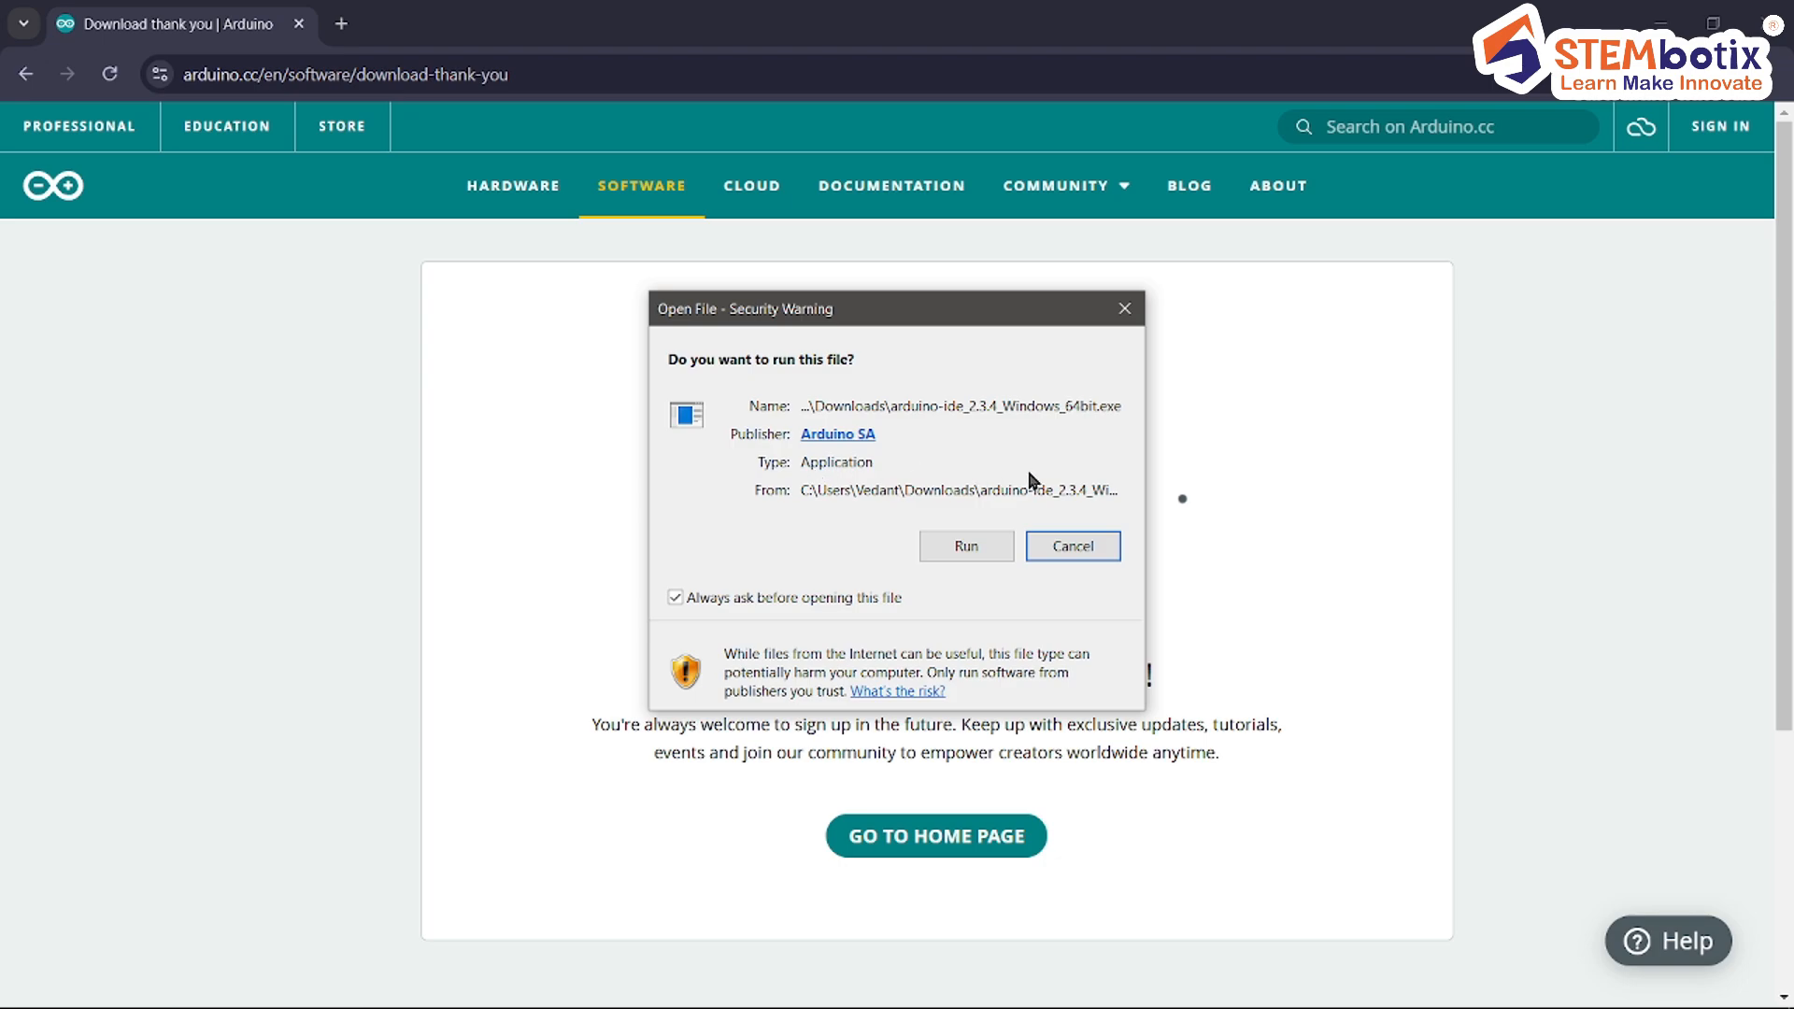
left_click(963, 551)
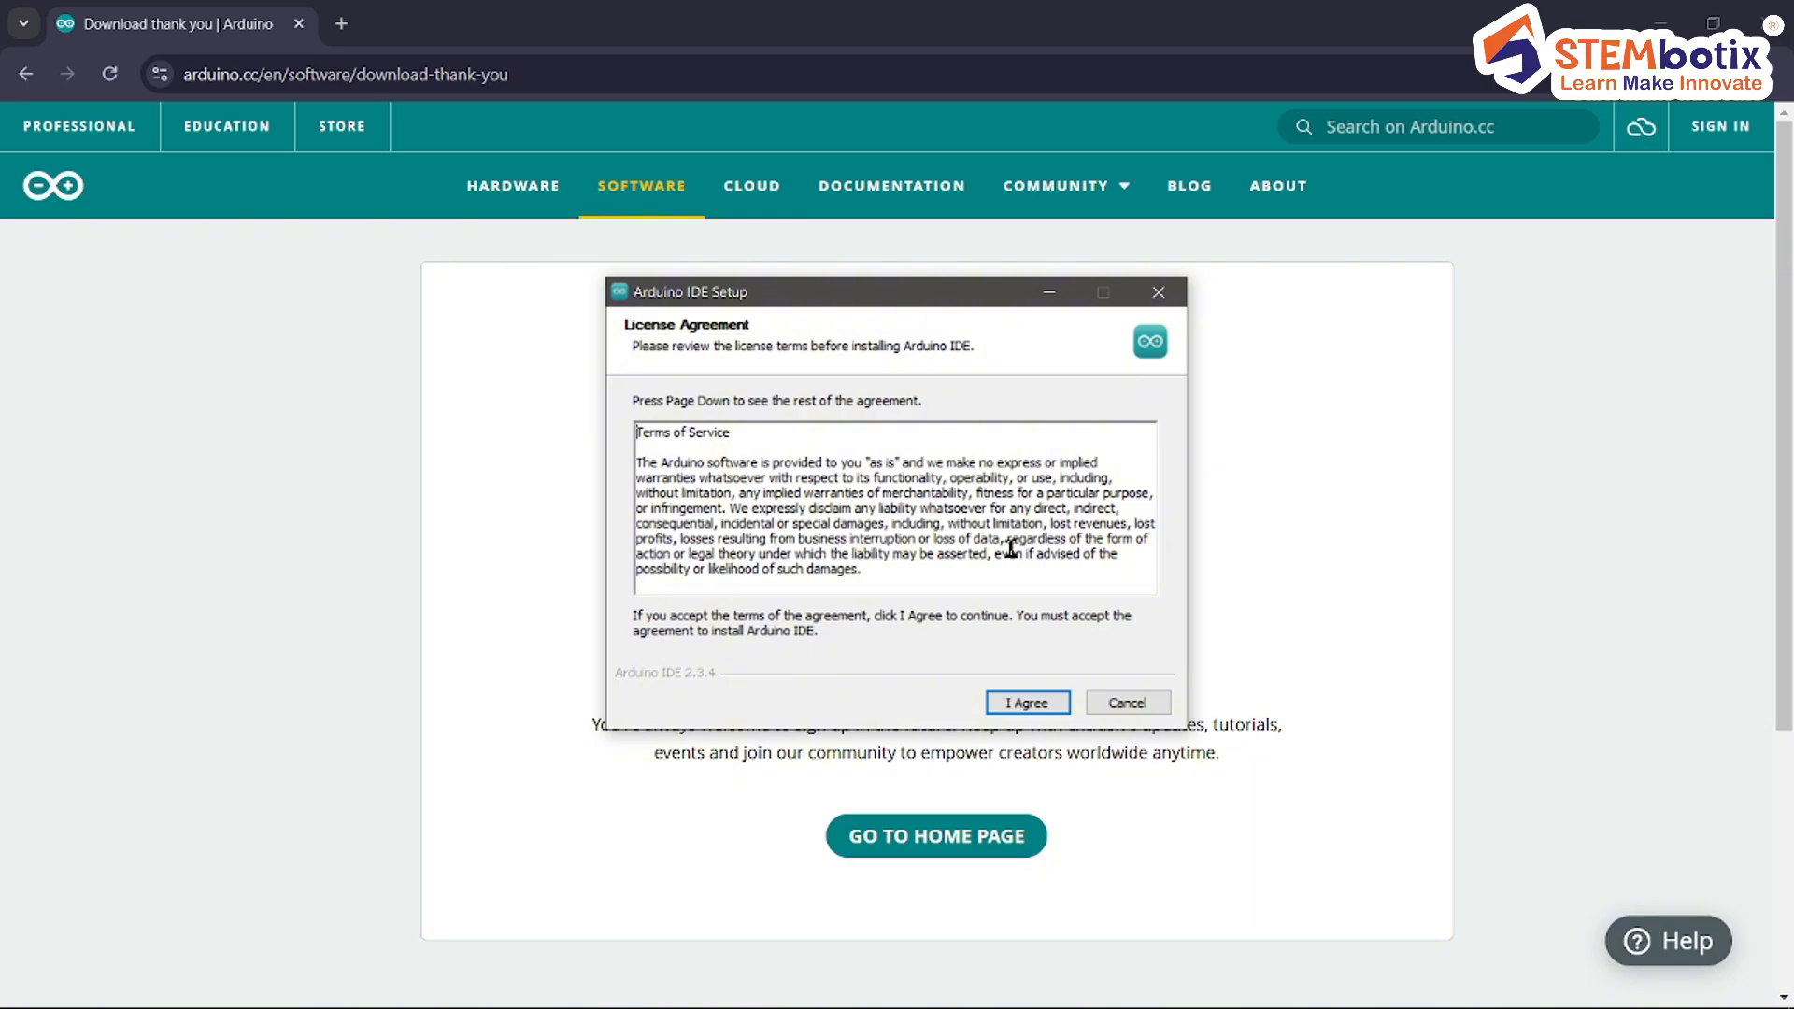
left_click(1027, 704)
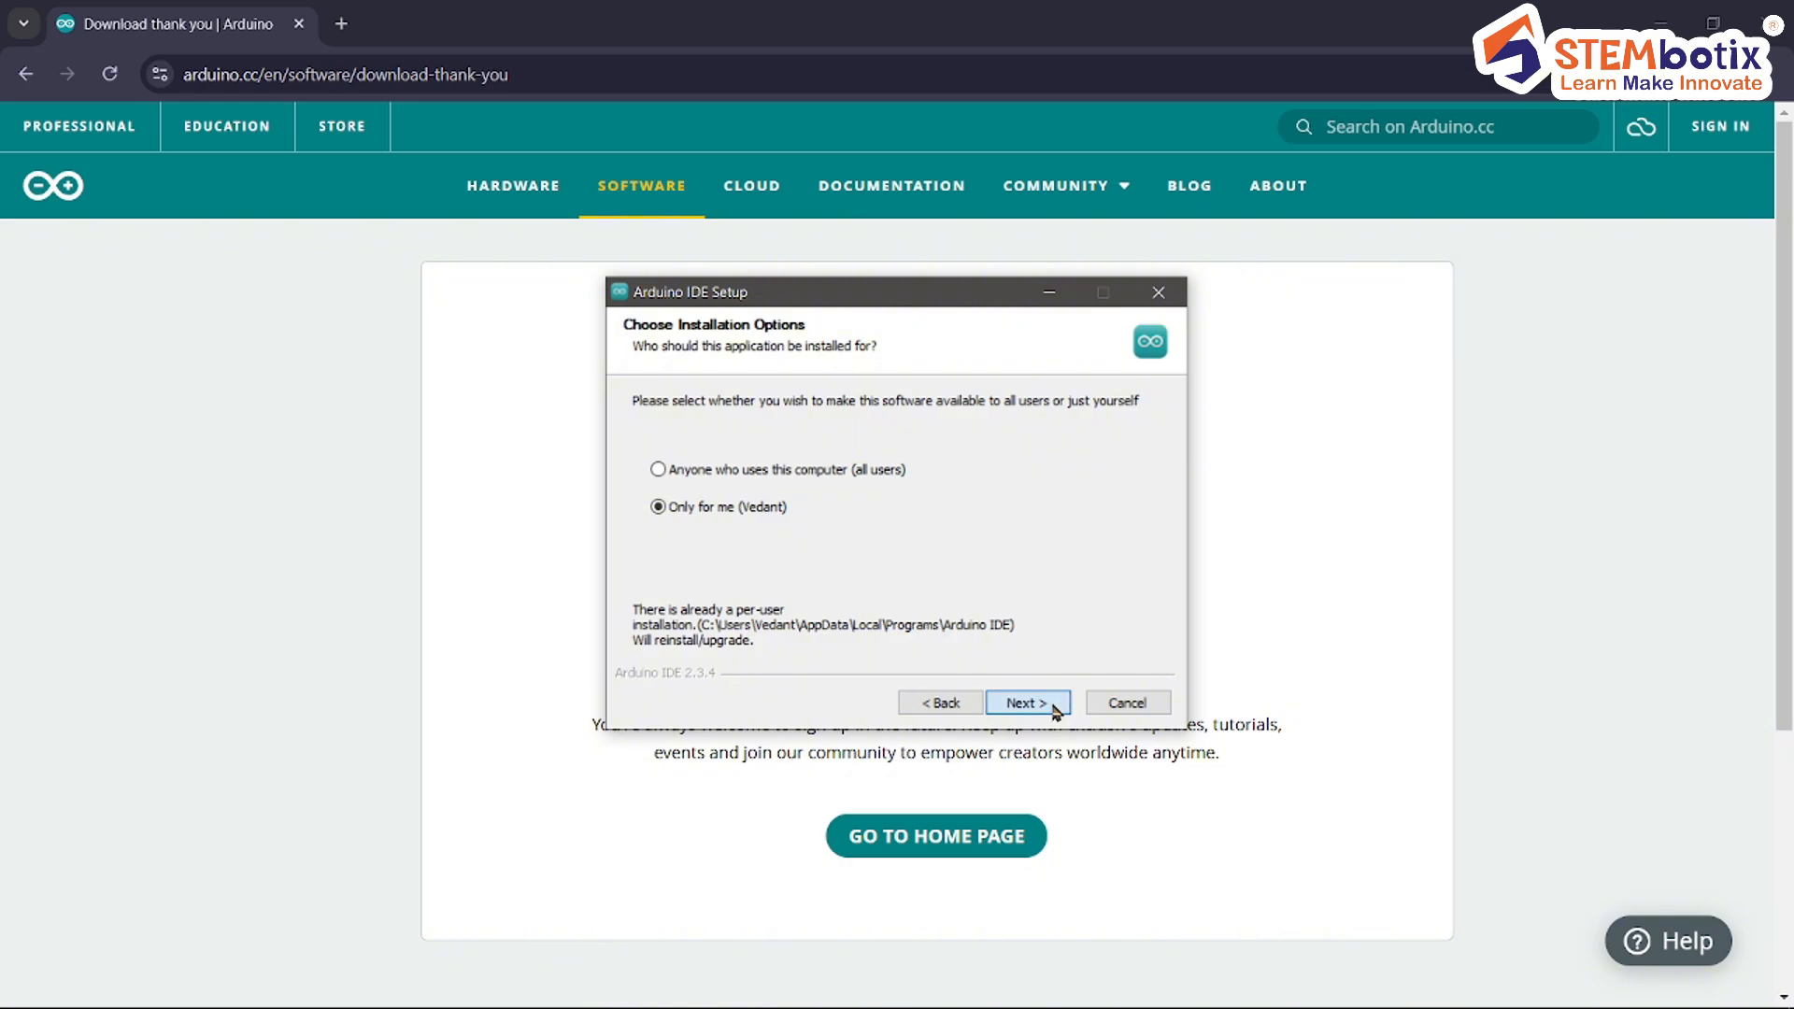
left_click(1054, 708)
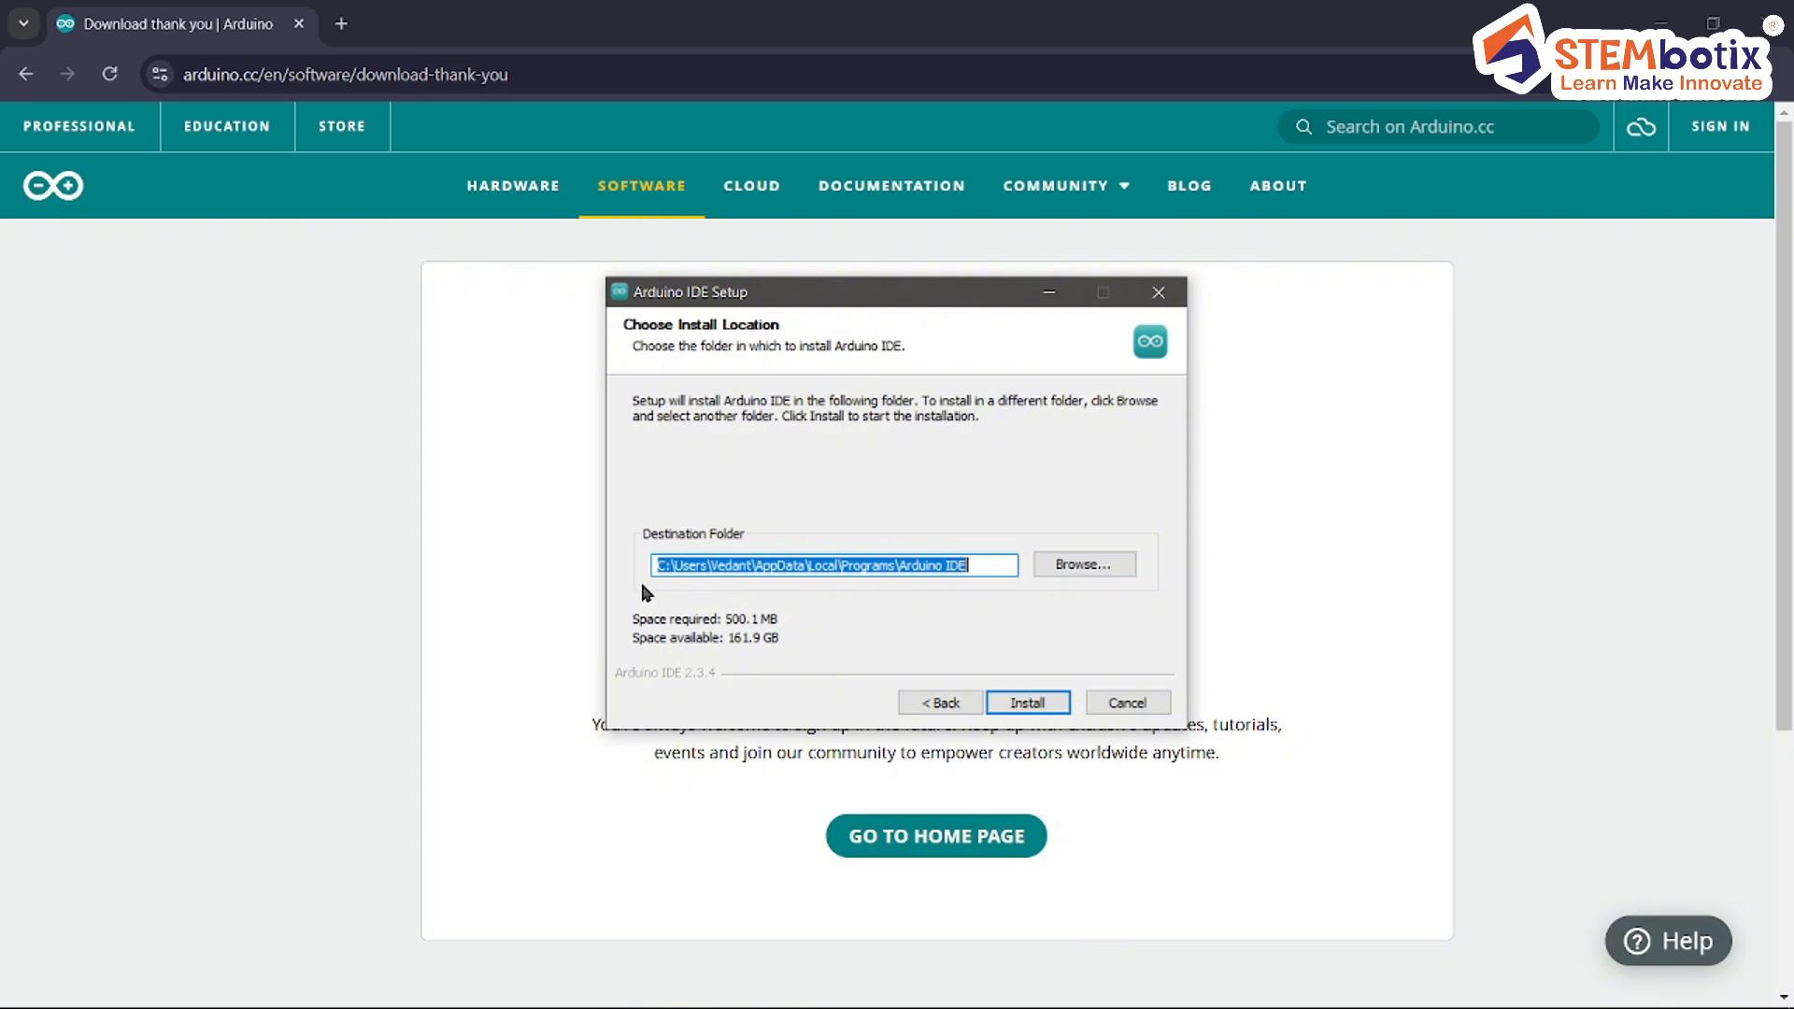
left_click(1027, 708)
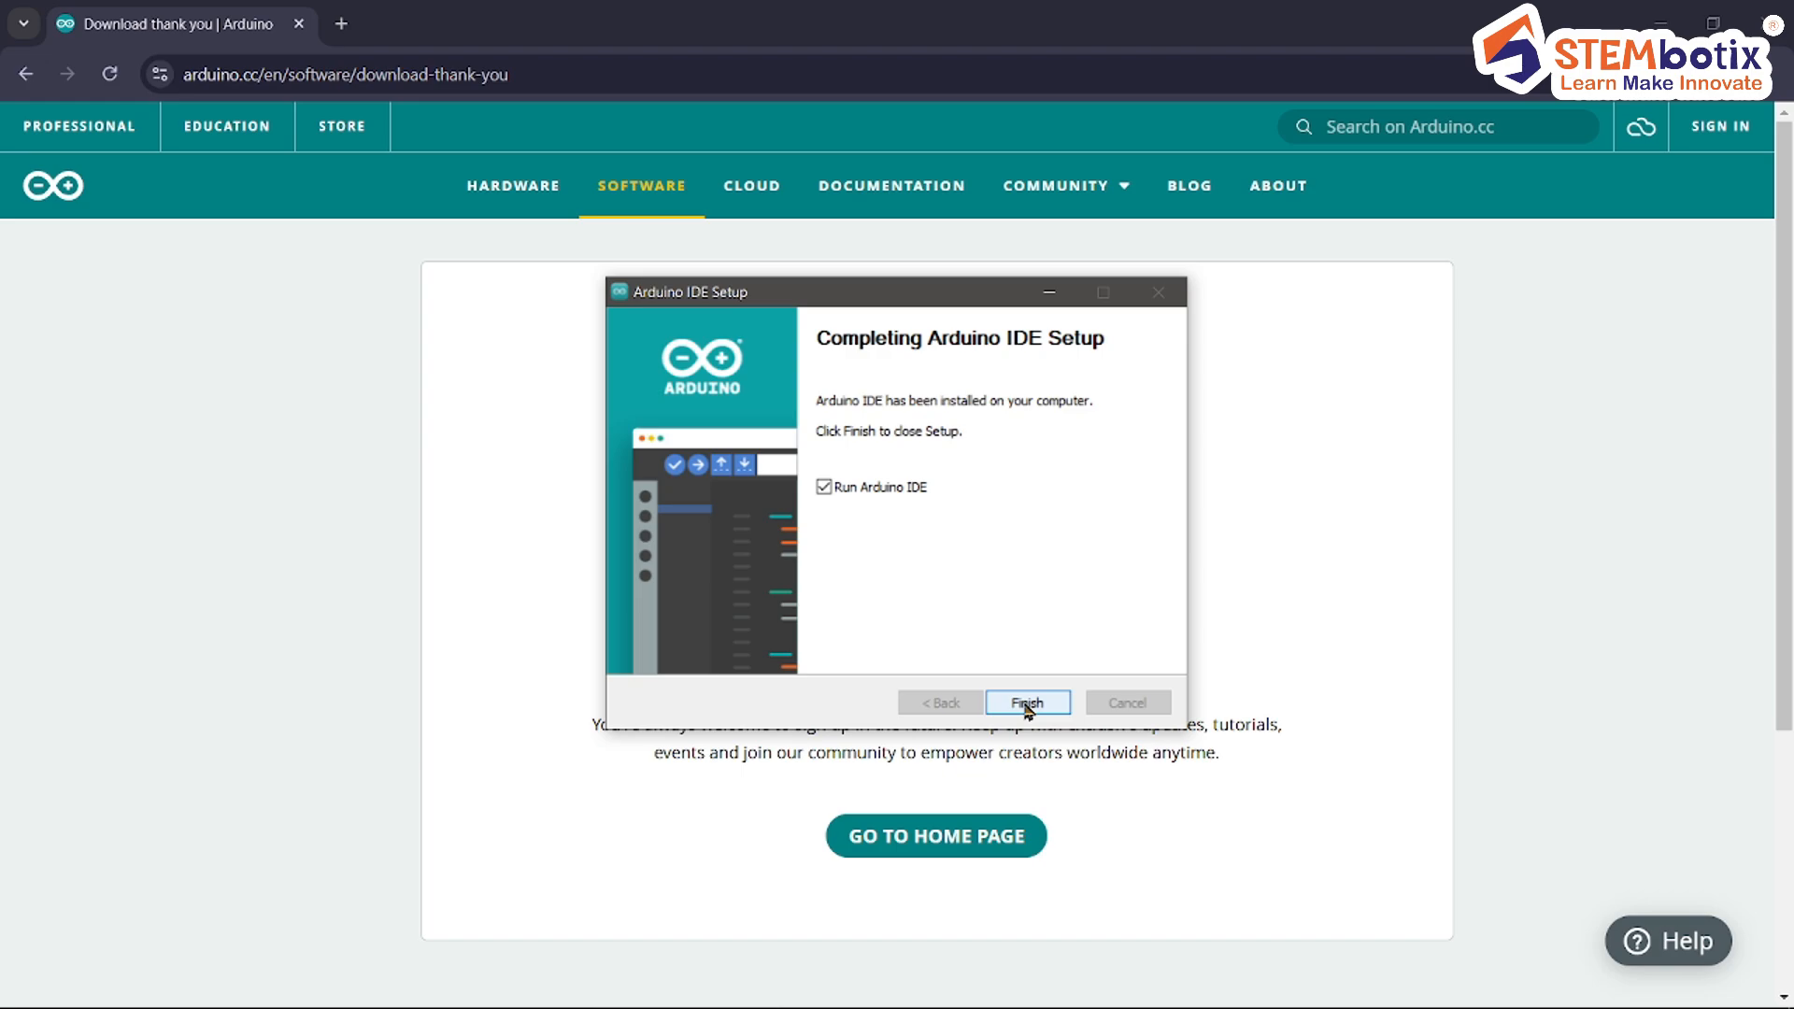
Step: Finish the setup with Run Arduino IDE enabled and install all available library updates in the launched IDE
left_click(1027, 703)
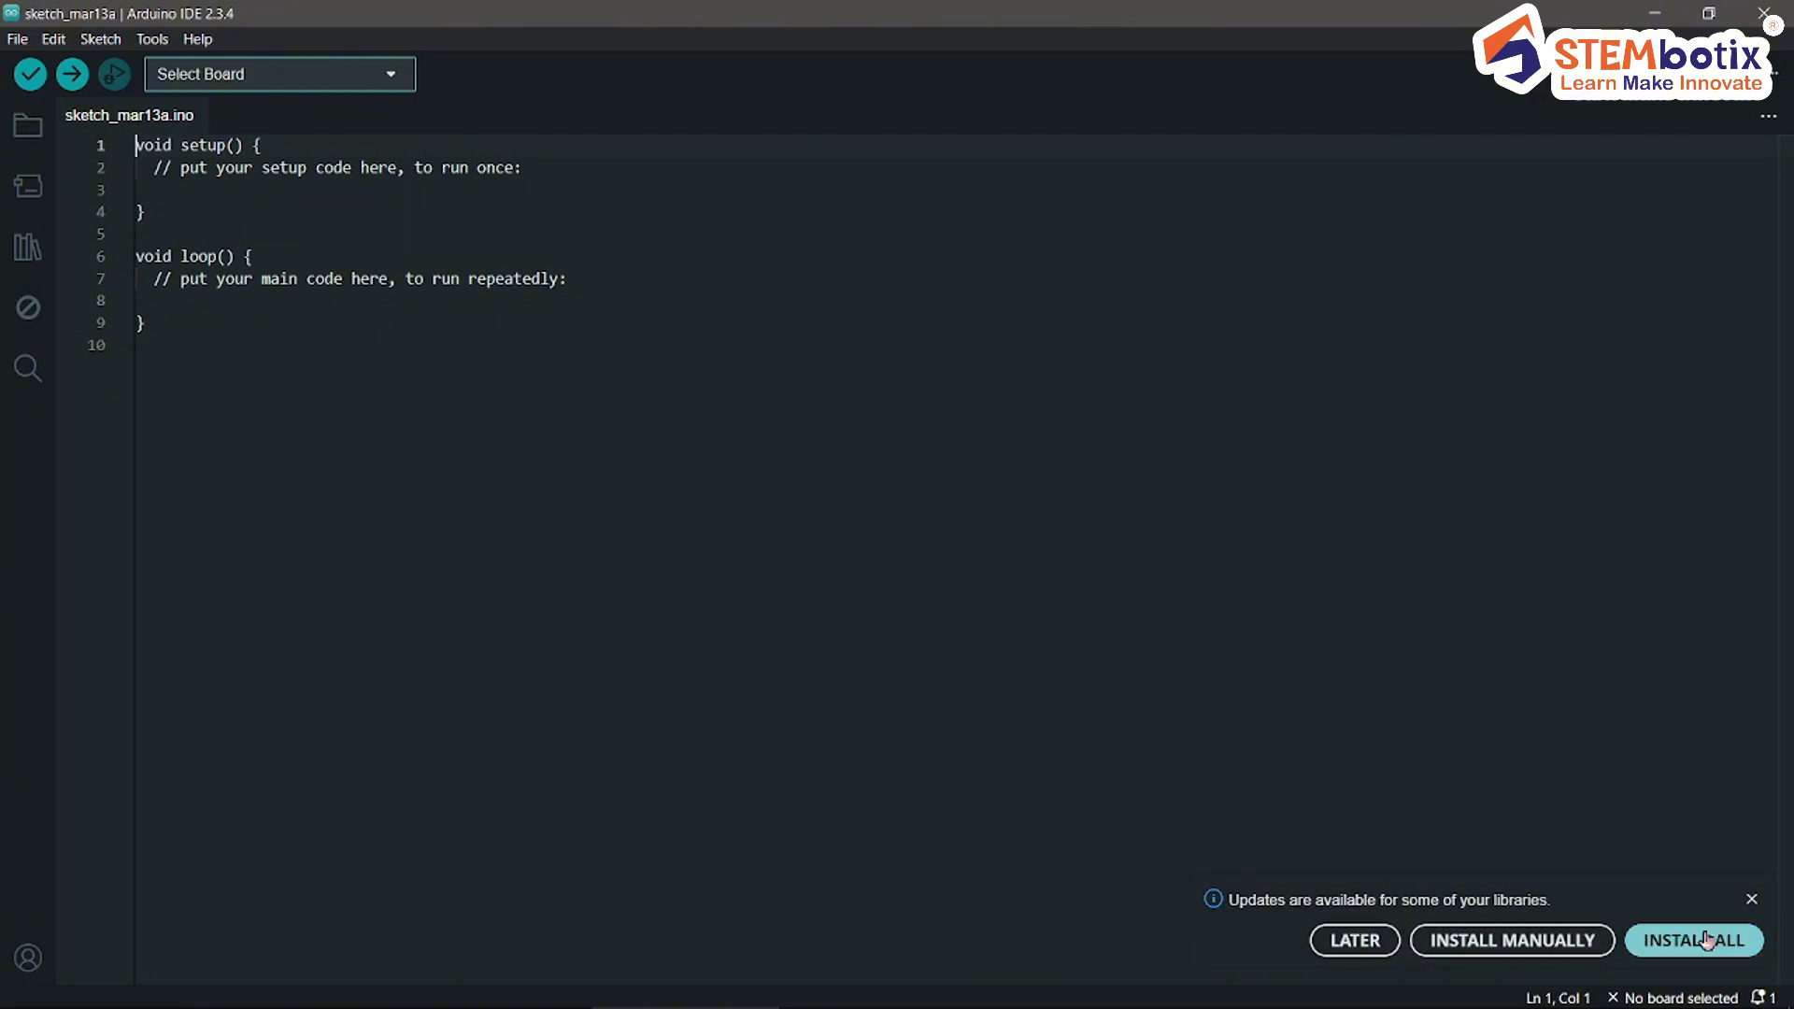
left_click(1654, 939)
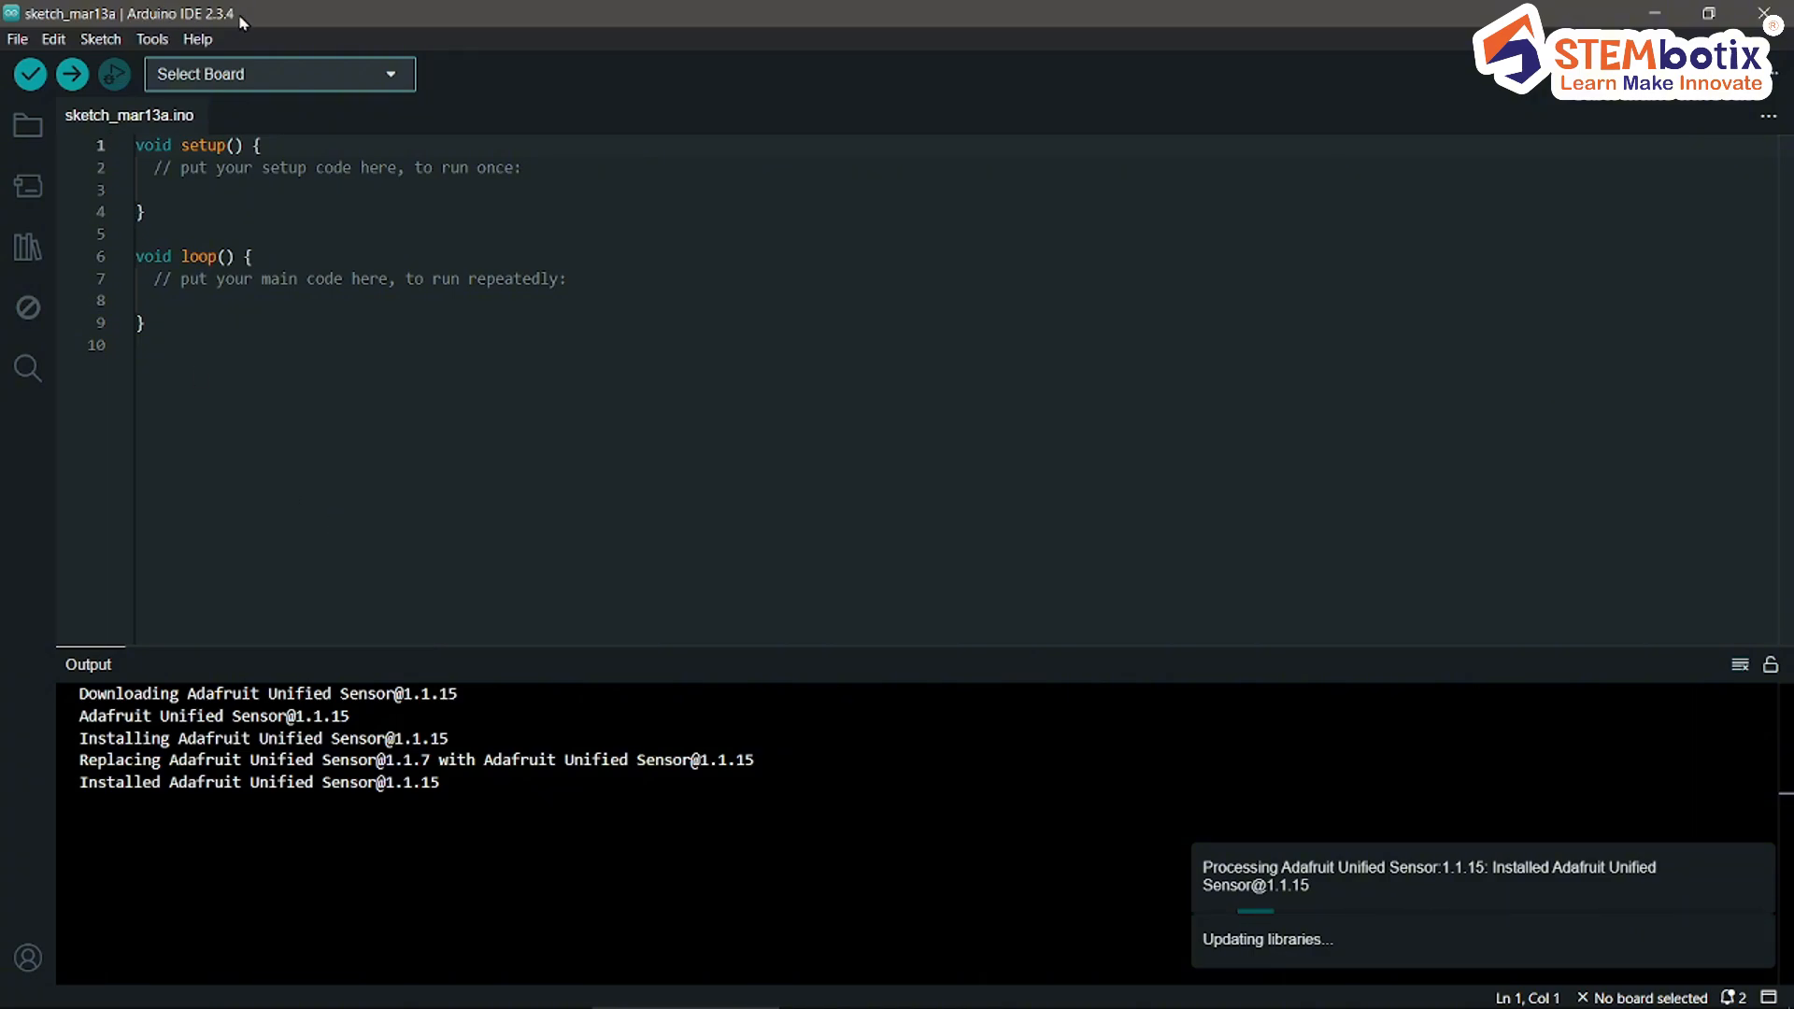
Step: Look over the IDE's file, example, edit, sketch, library and tools commands, plus the list of selectable boards and ports
left_click(19, 43)
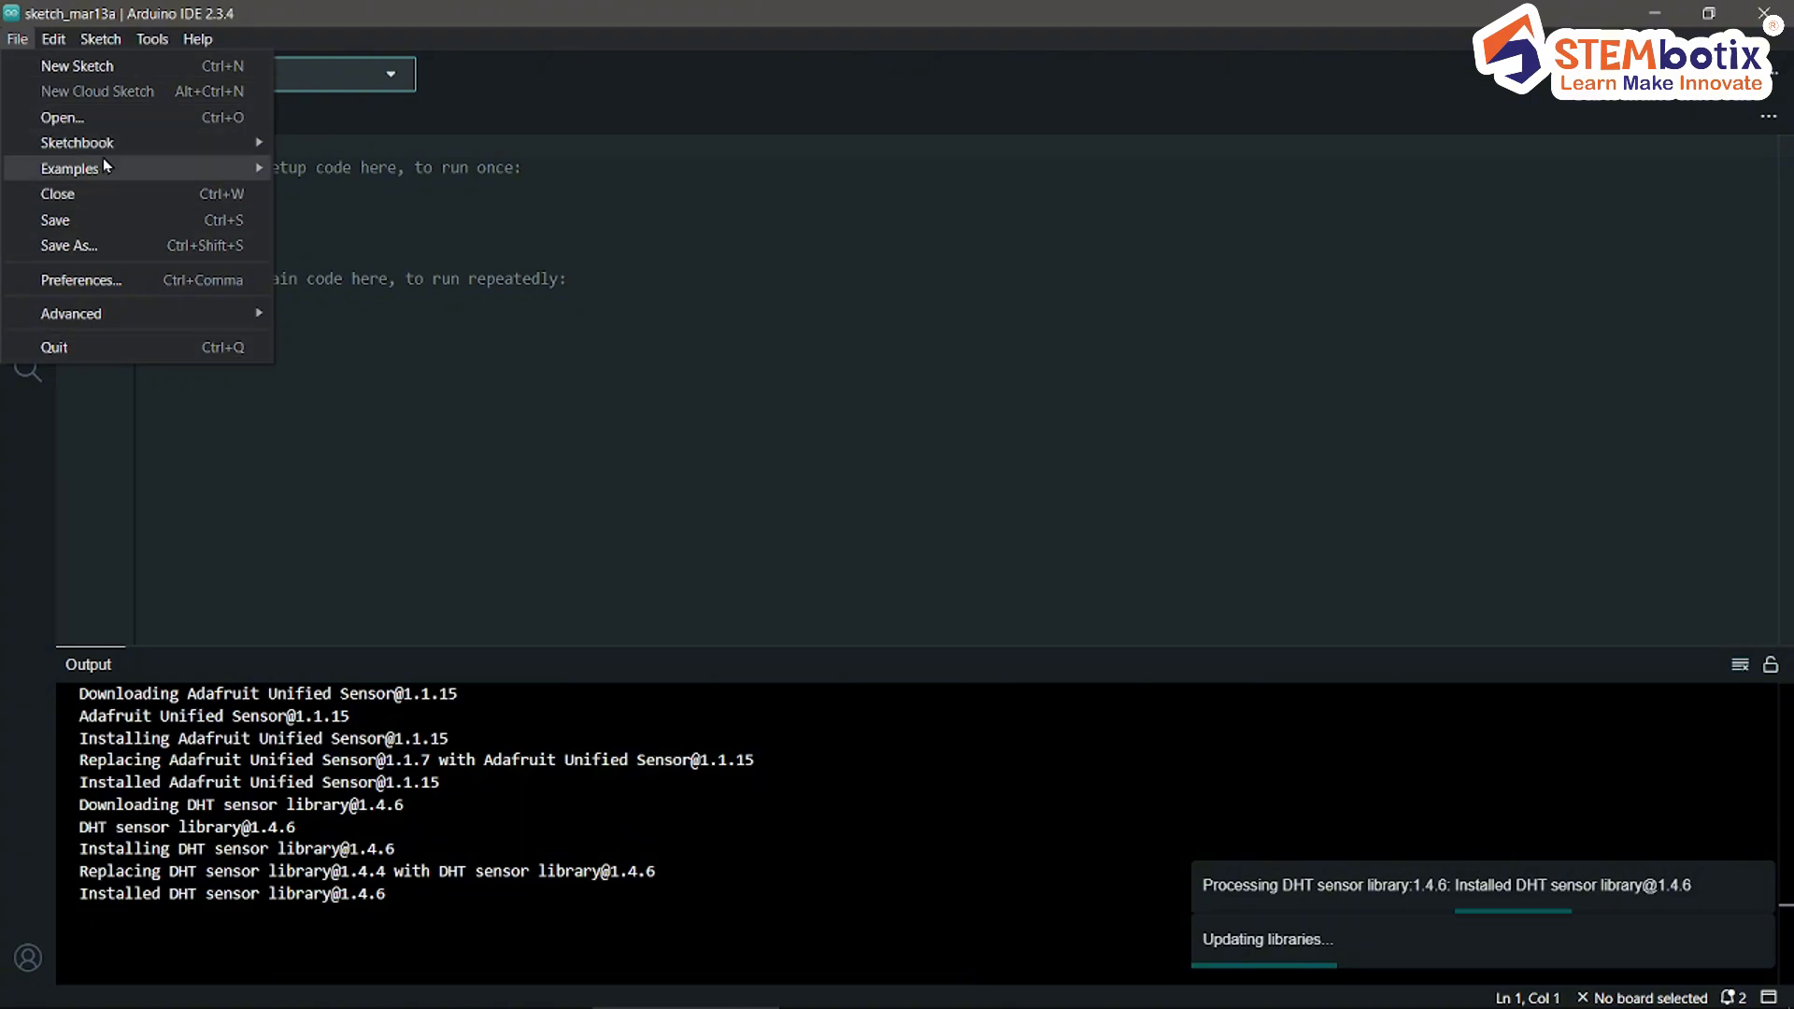
mouse_move(154, 168)
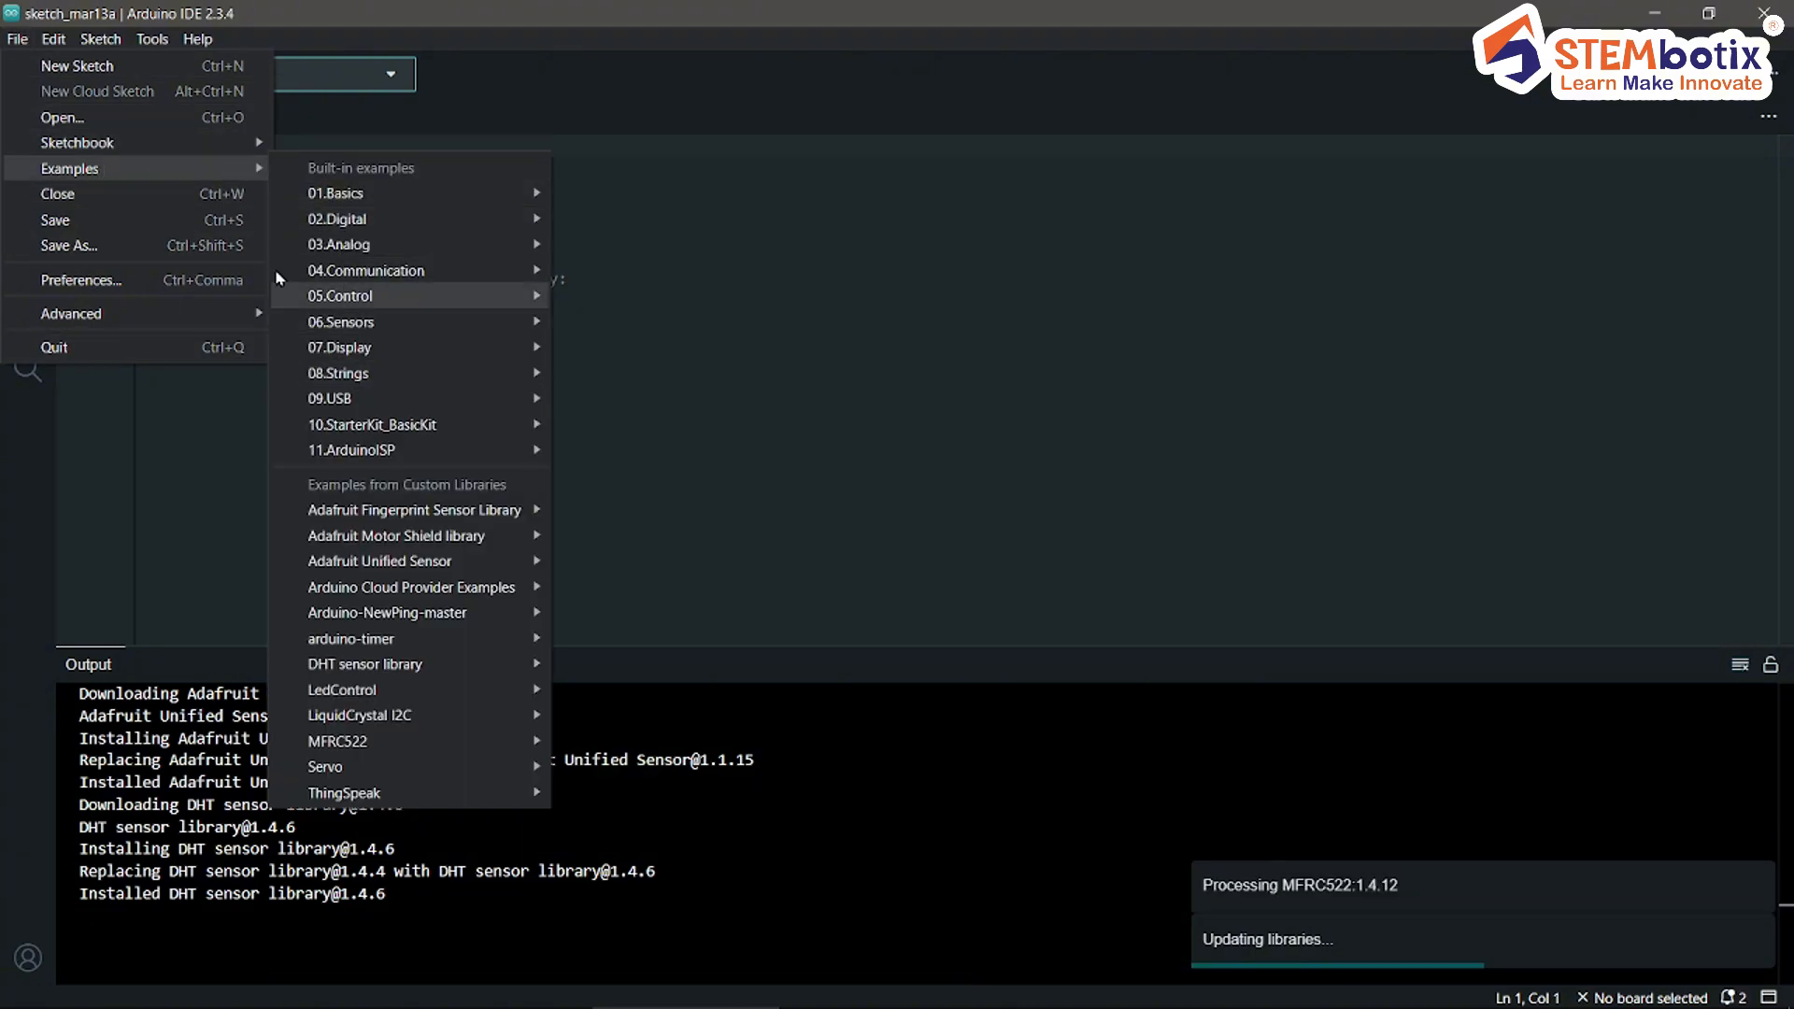
mouse_move(52, 45)
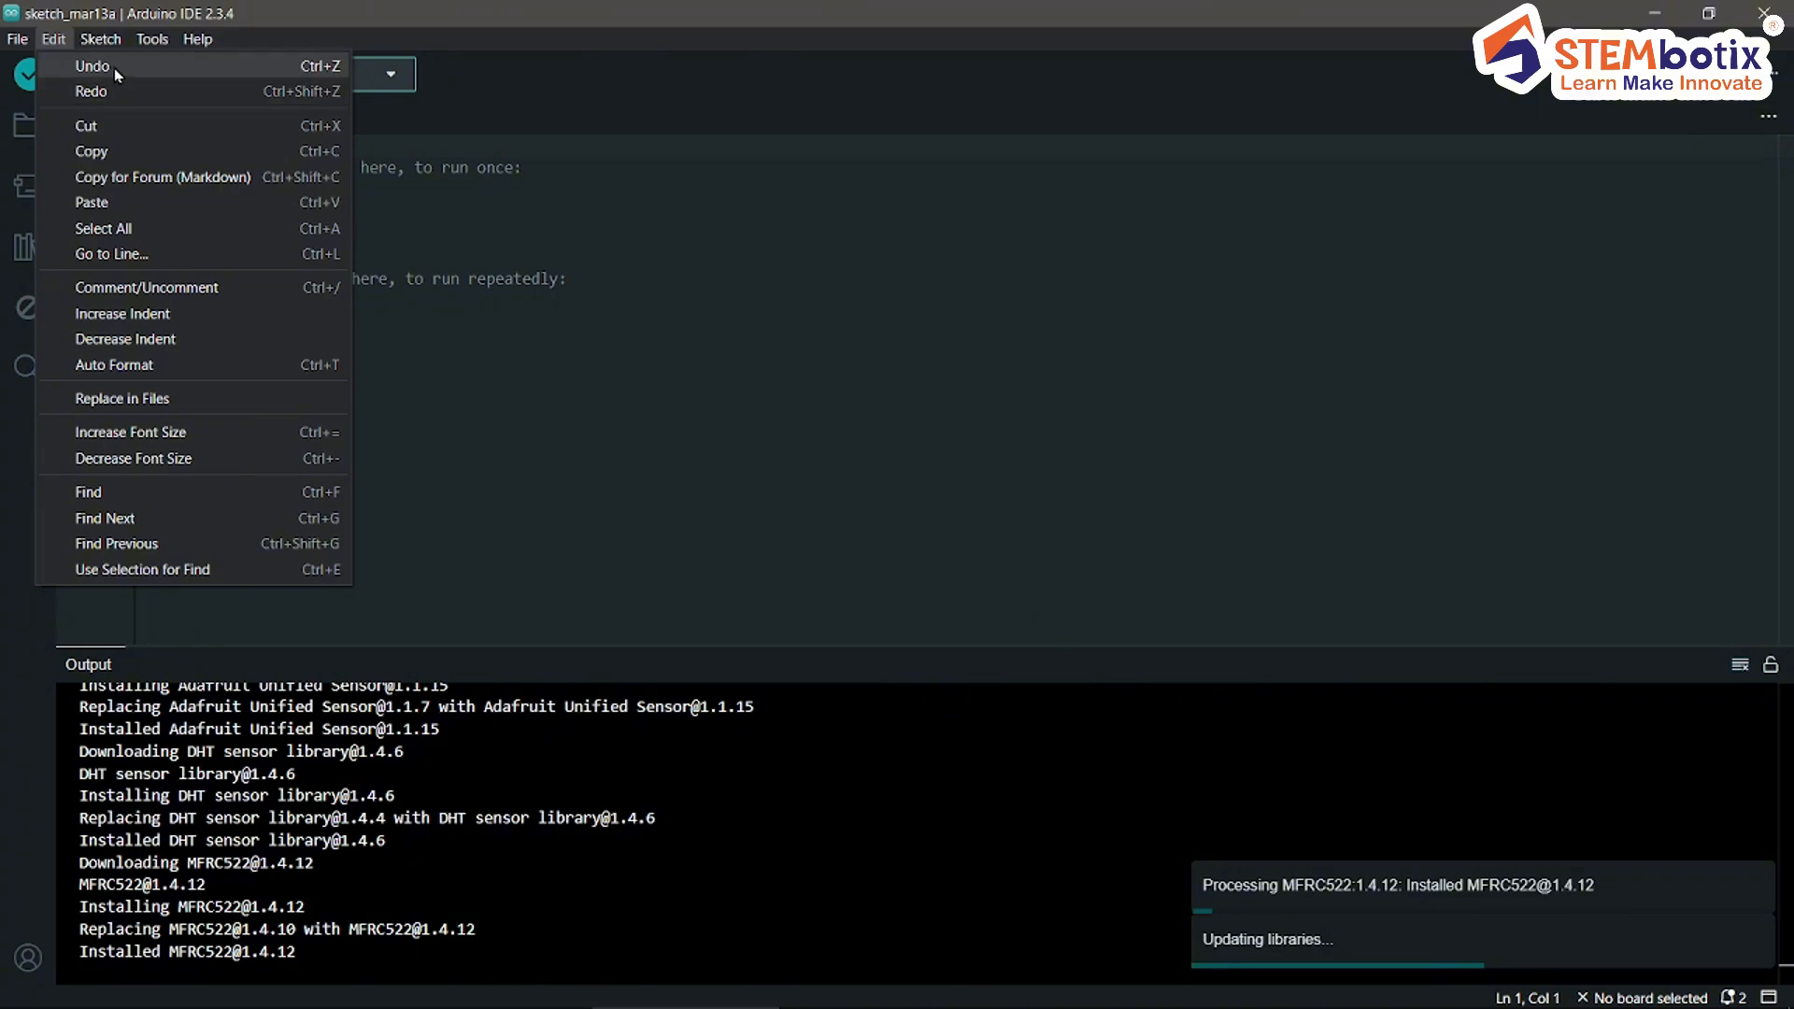
left_click(105, 47)
left_click(105, 47)
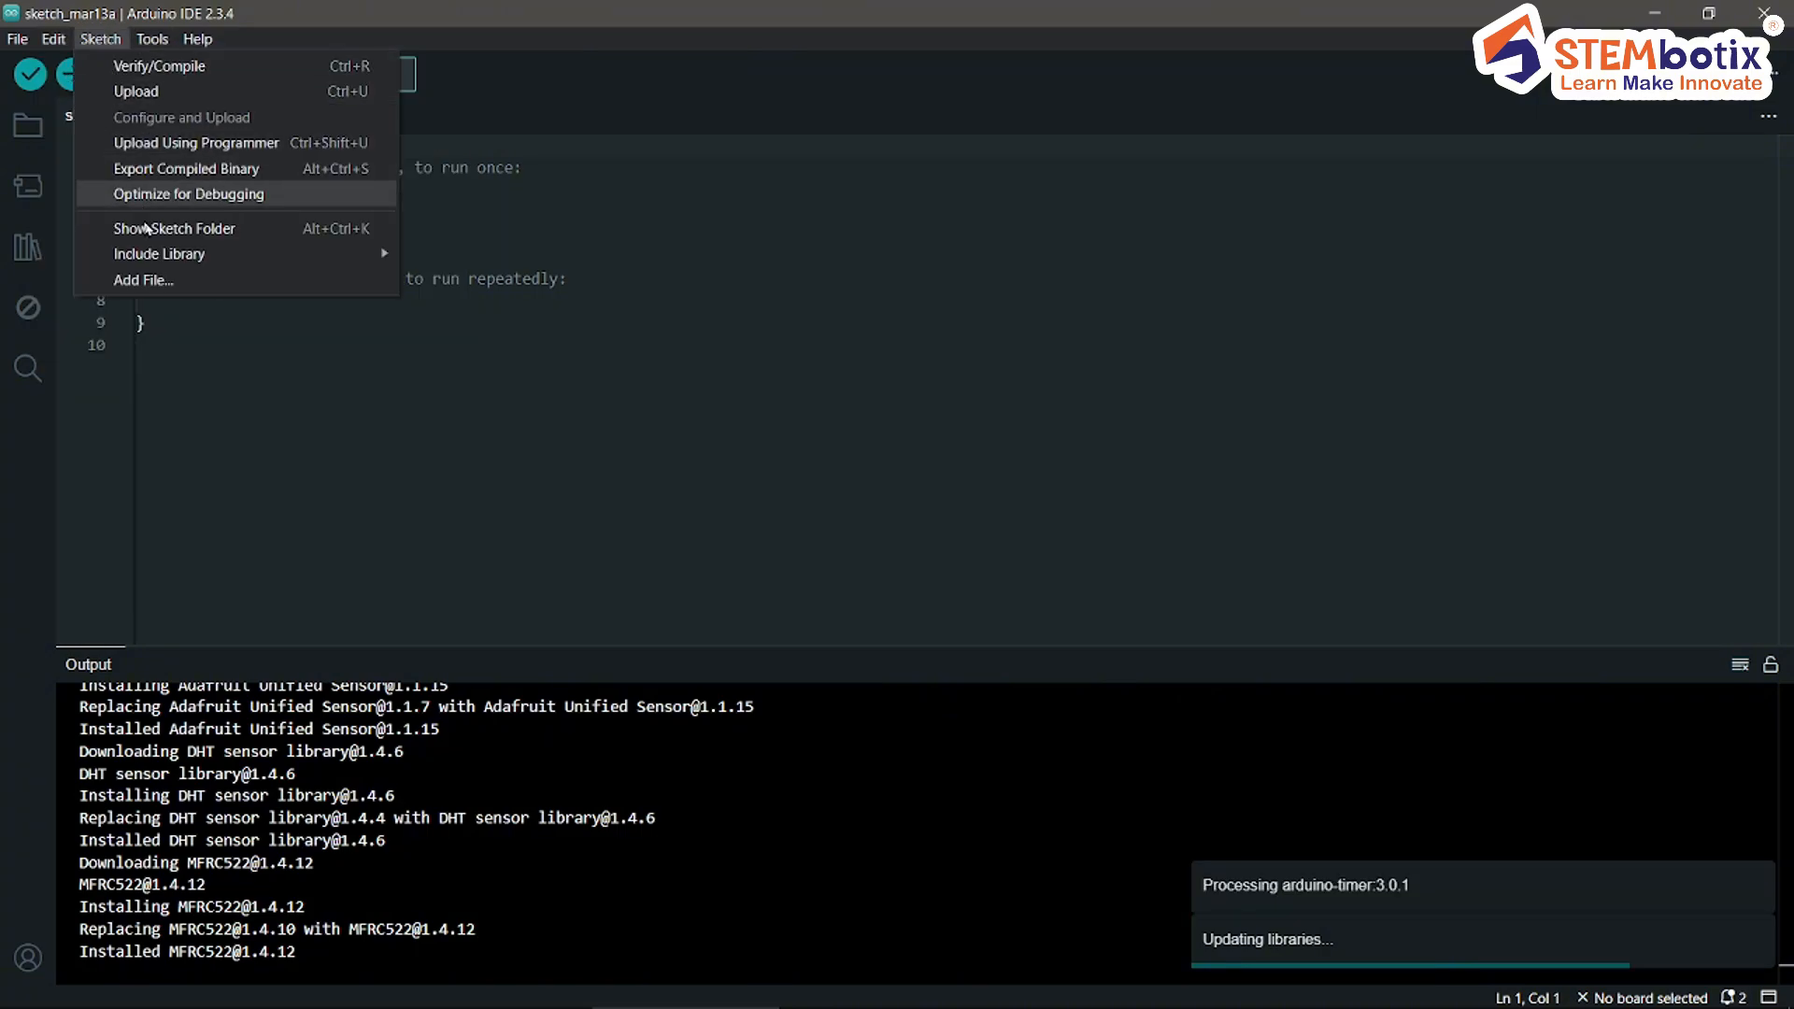
mouse_move(153, 265)
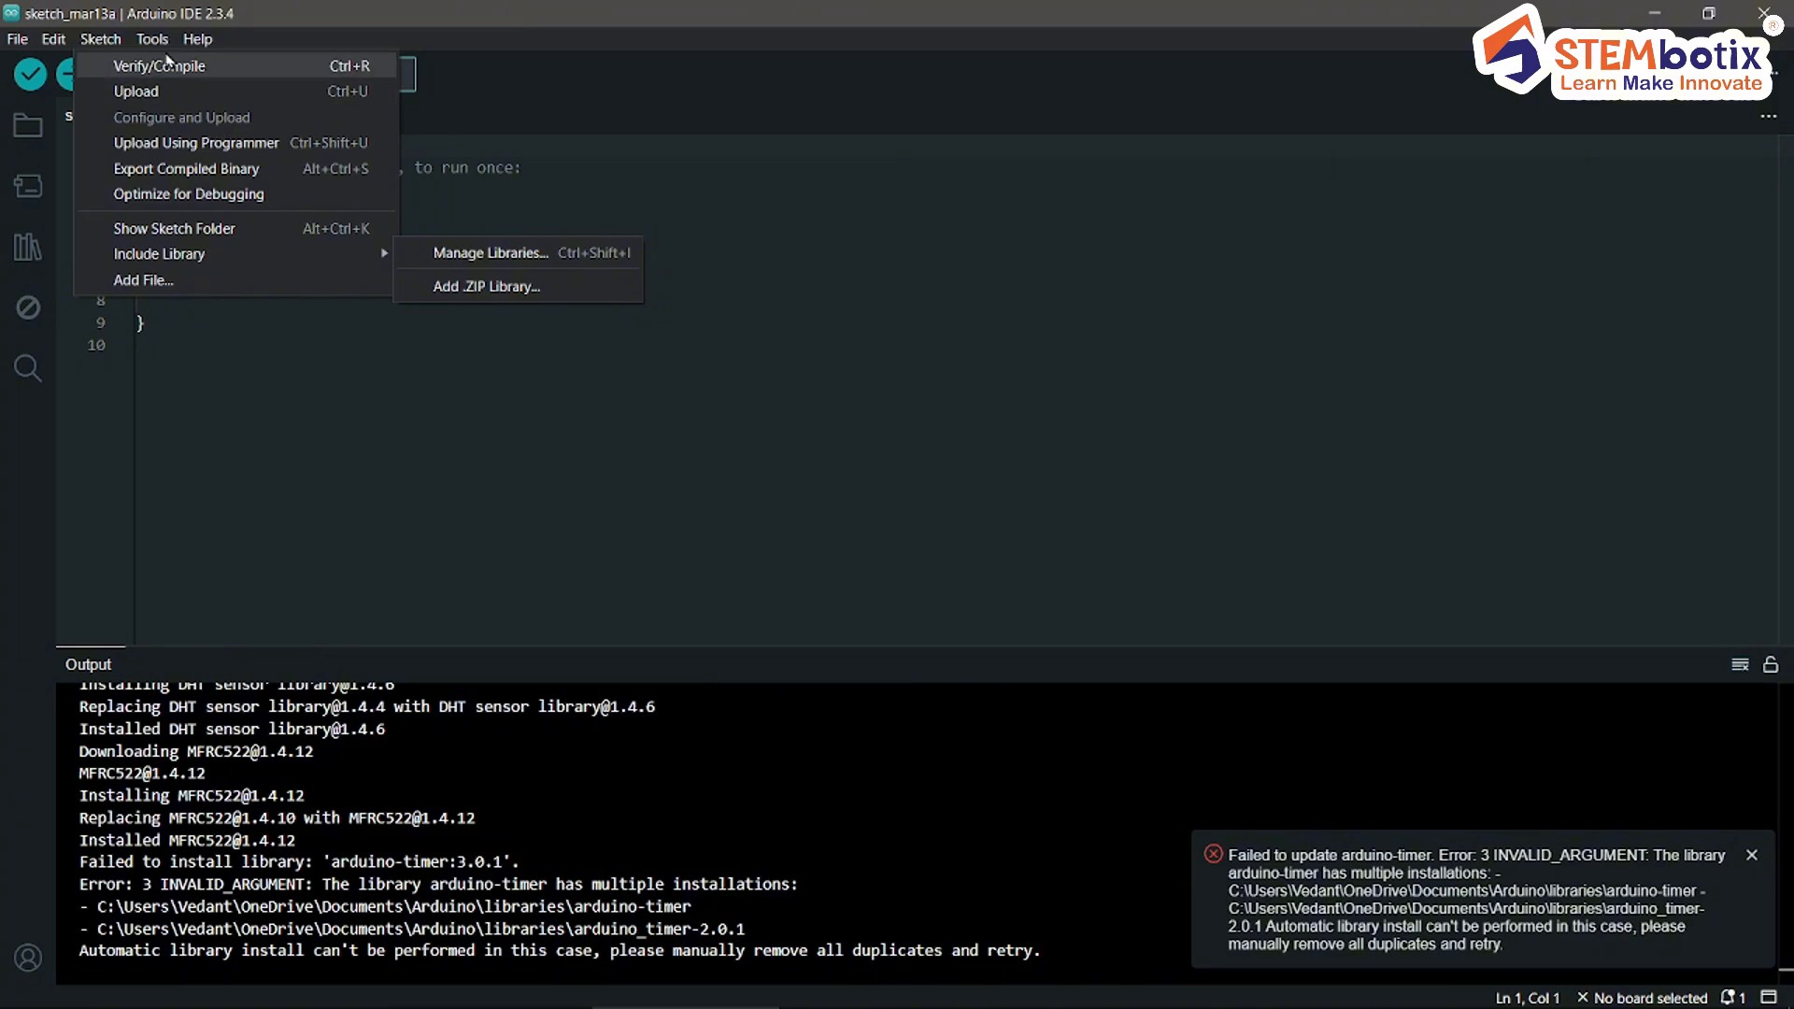
mouse_move(191, 42)
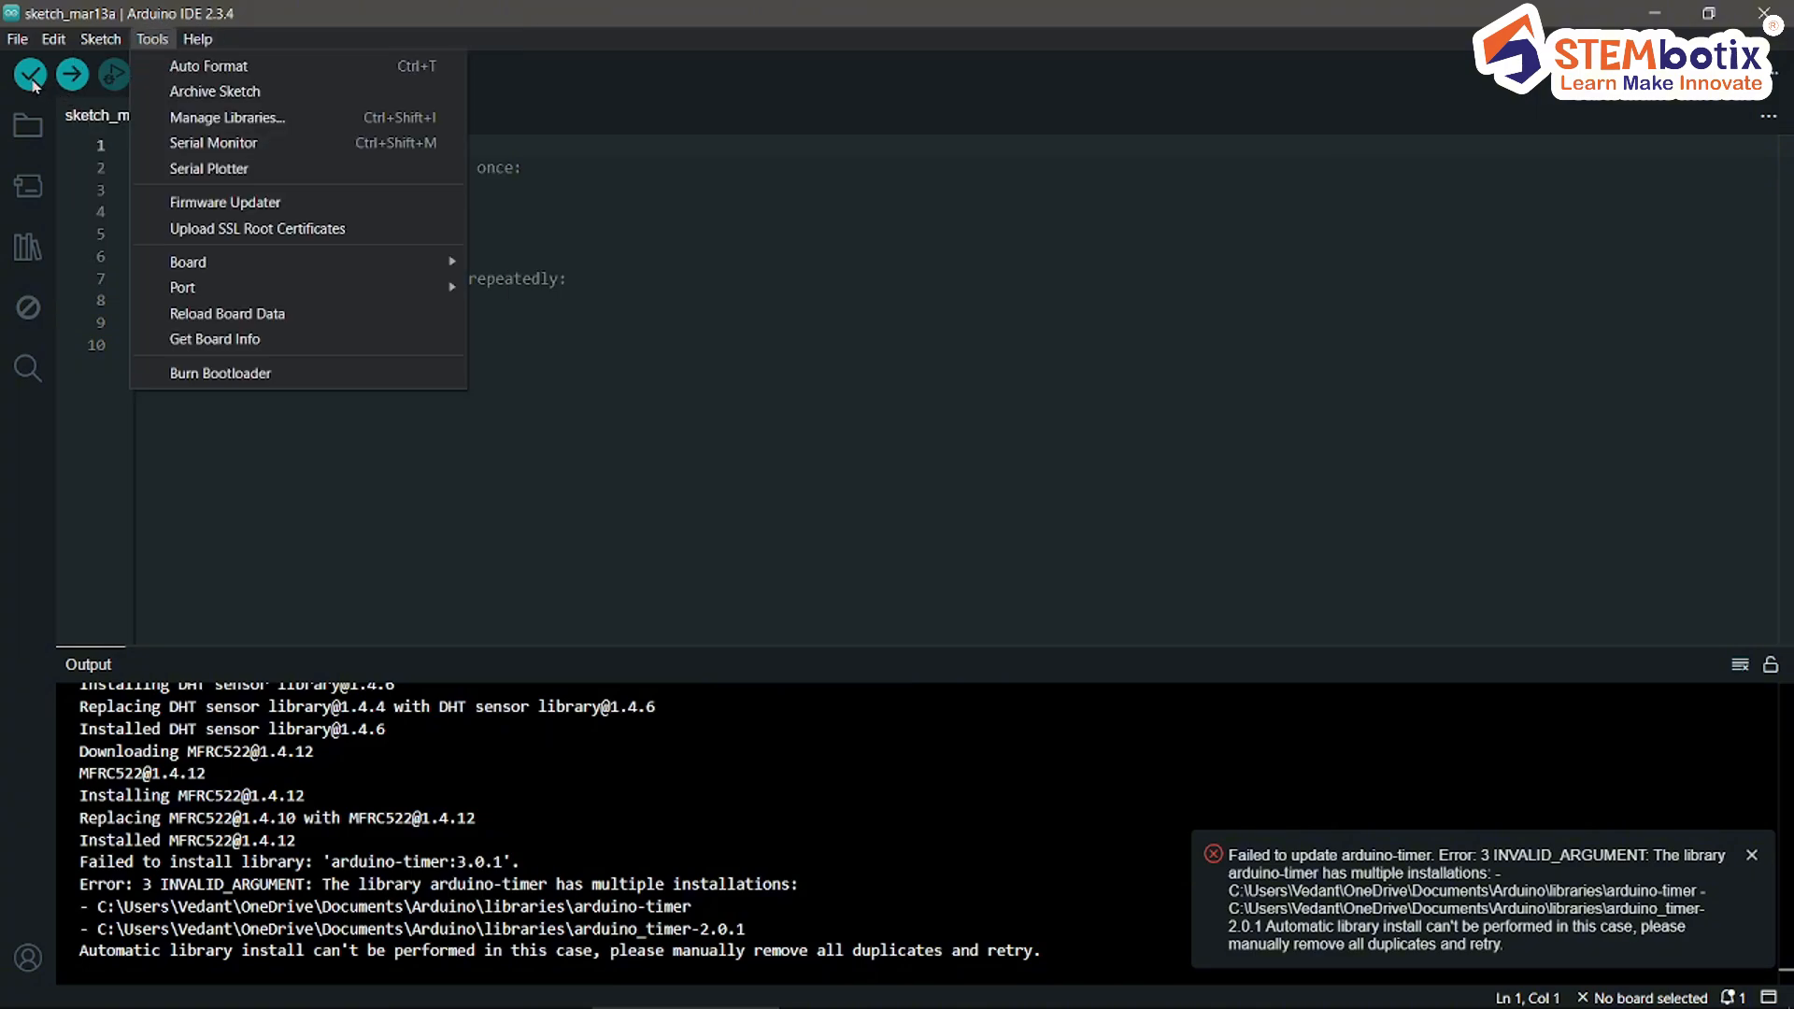
left_click(667, 336)
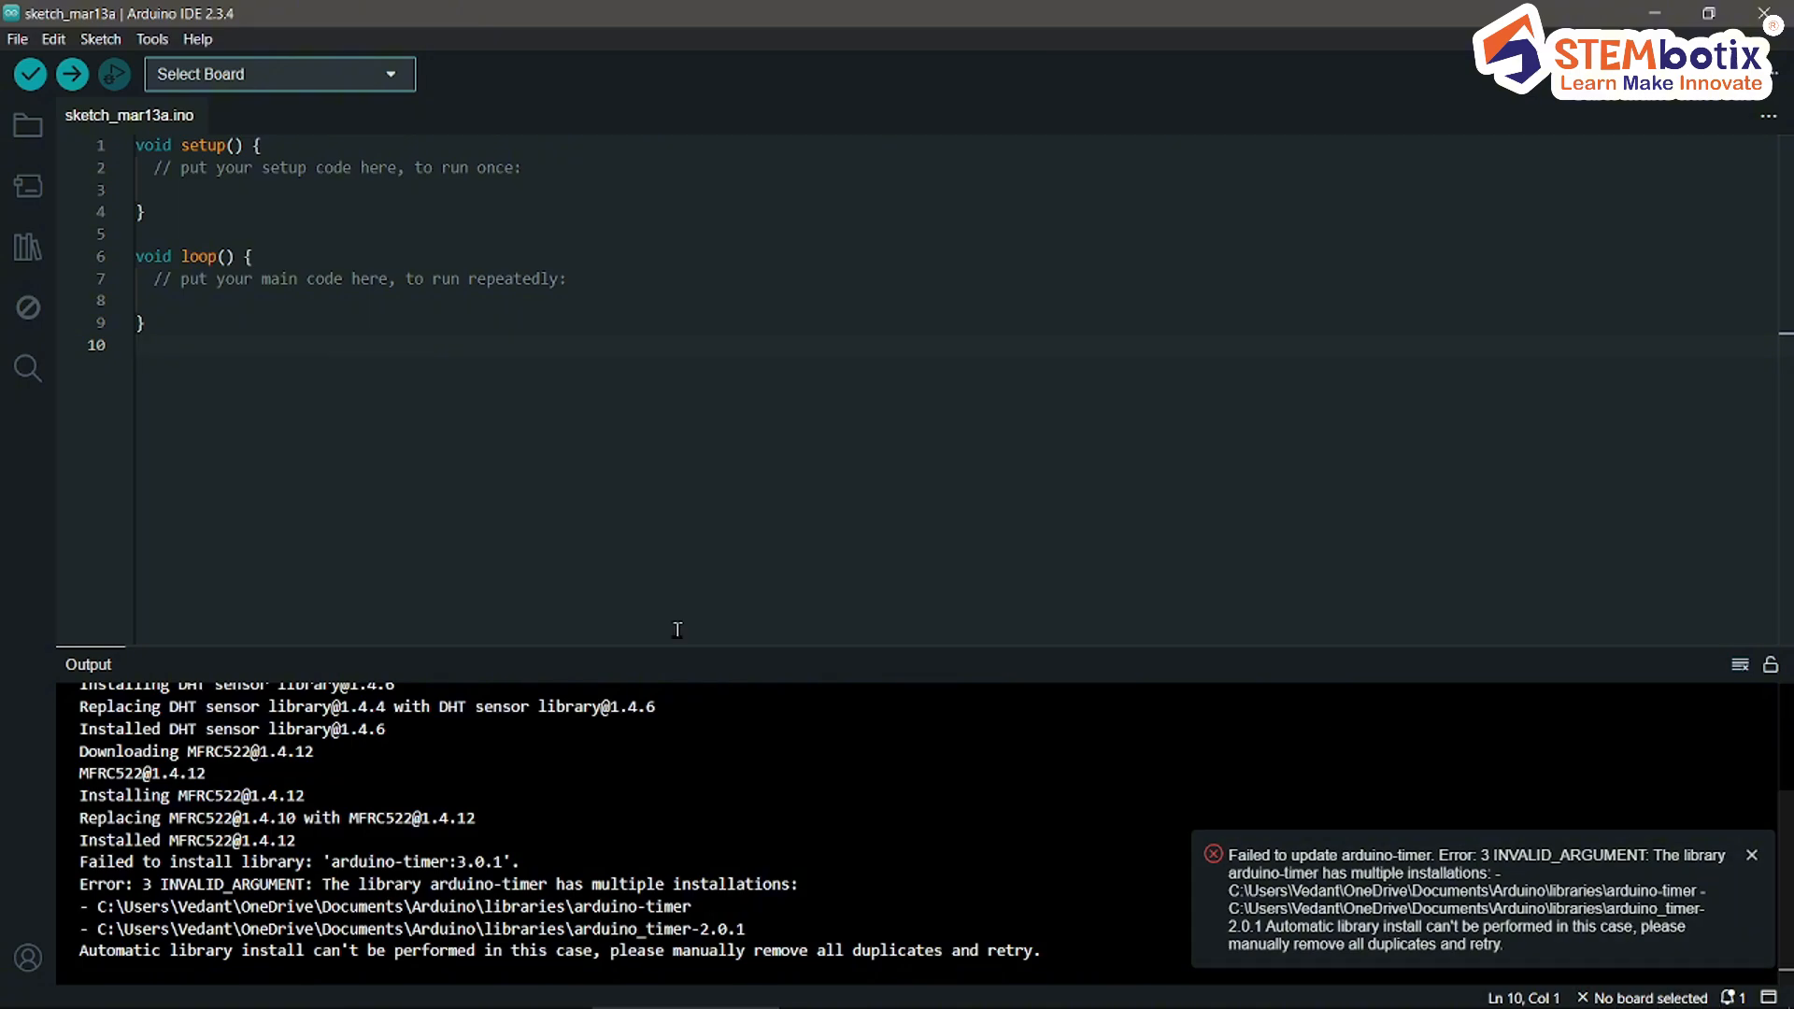
left_click(239, 80)
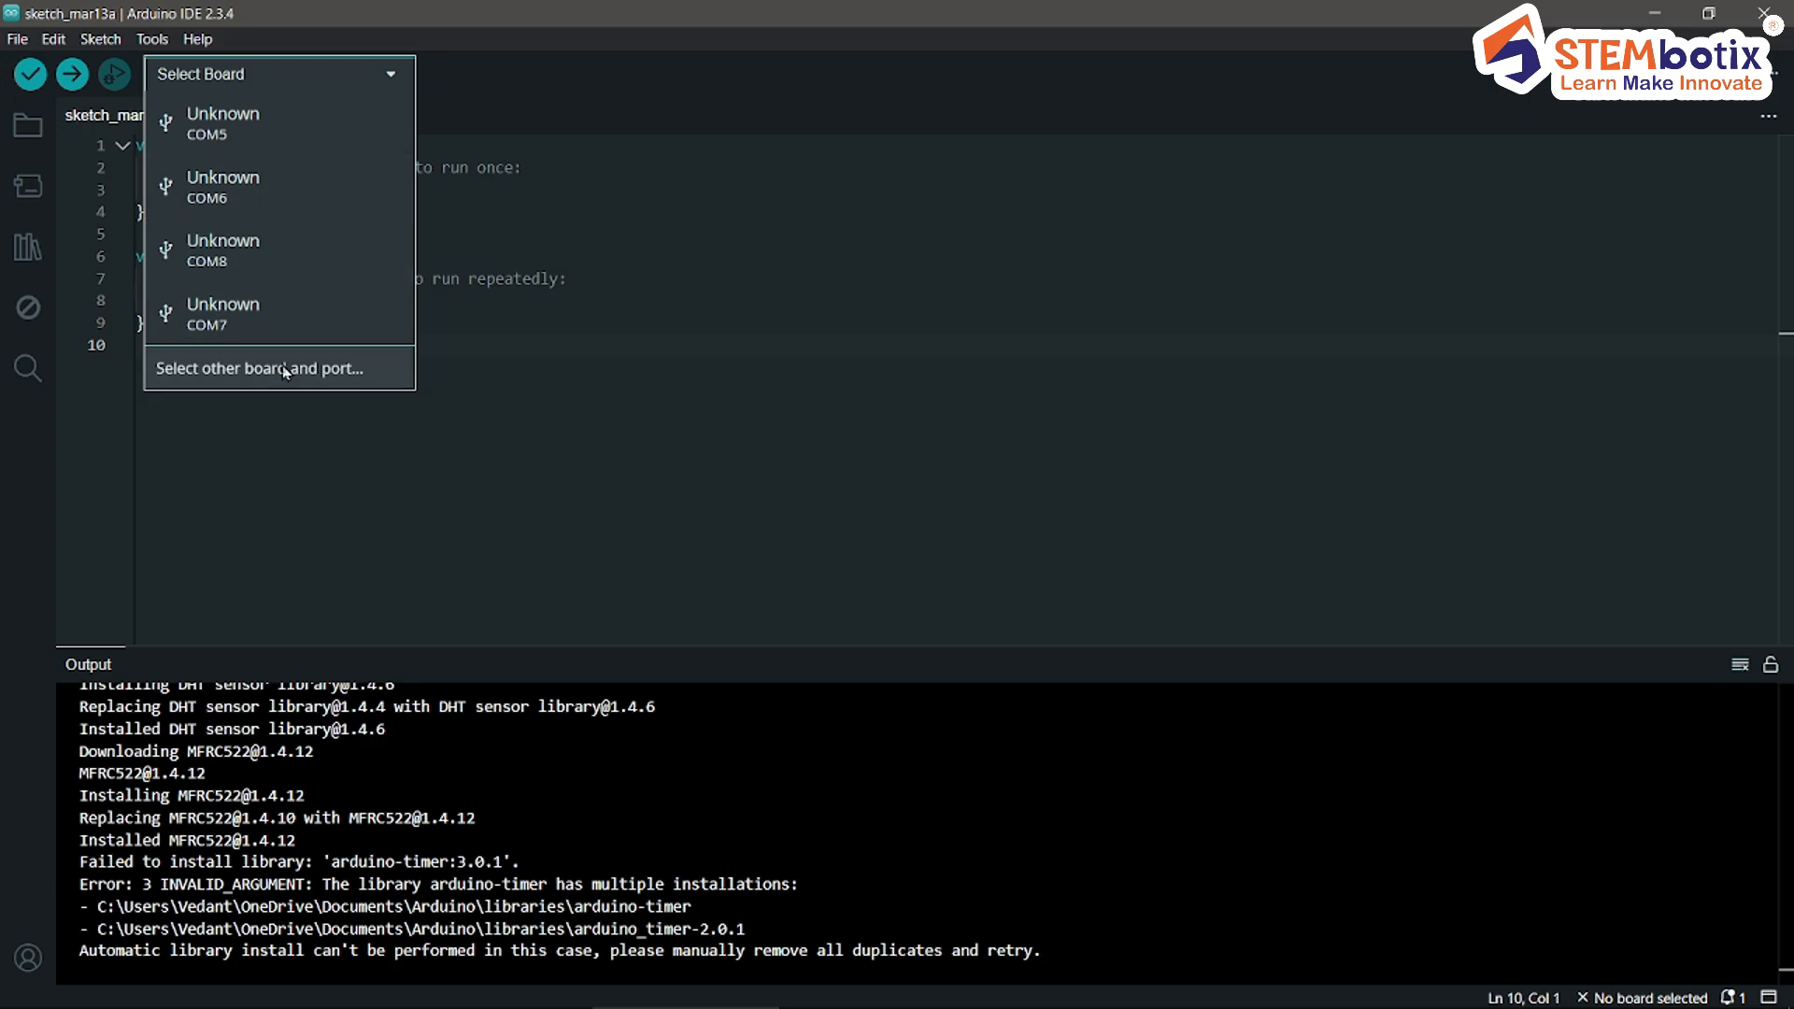
left_click(283, 433)
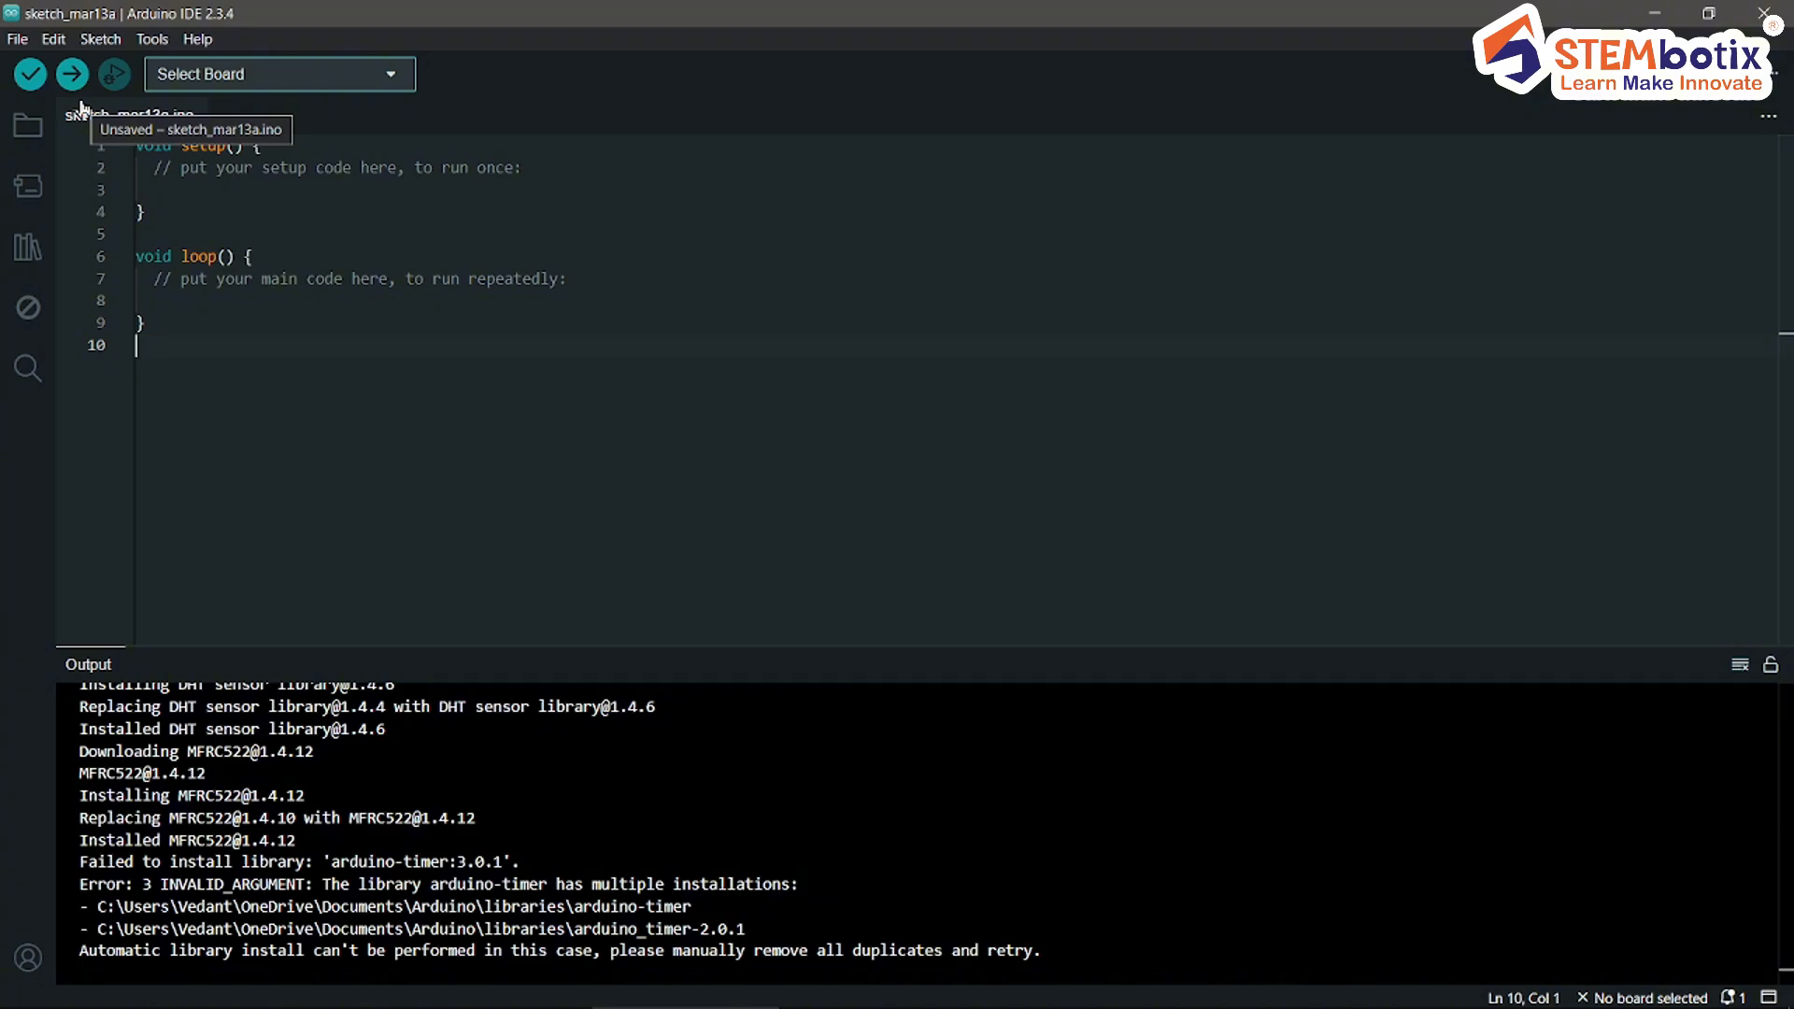
left_click(207, 78)
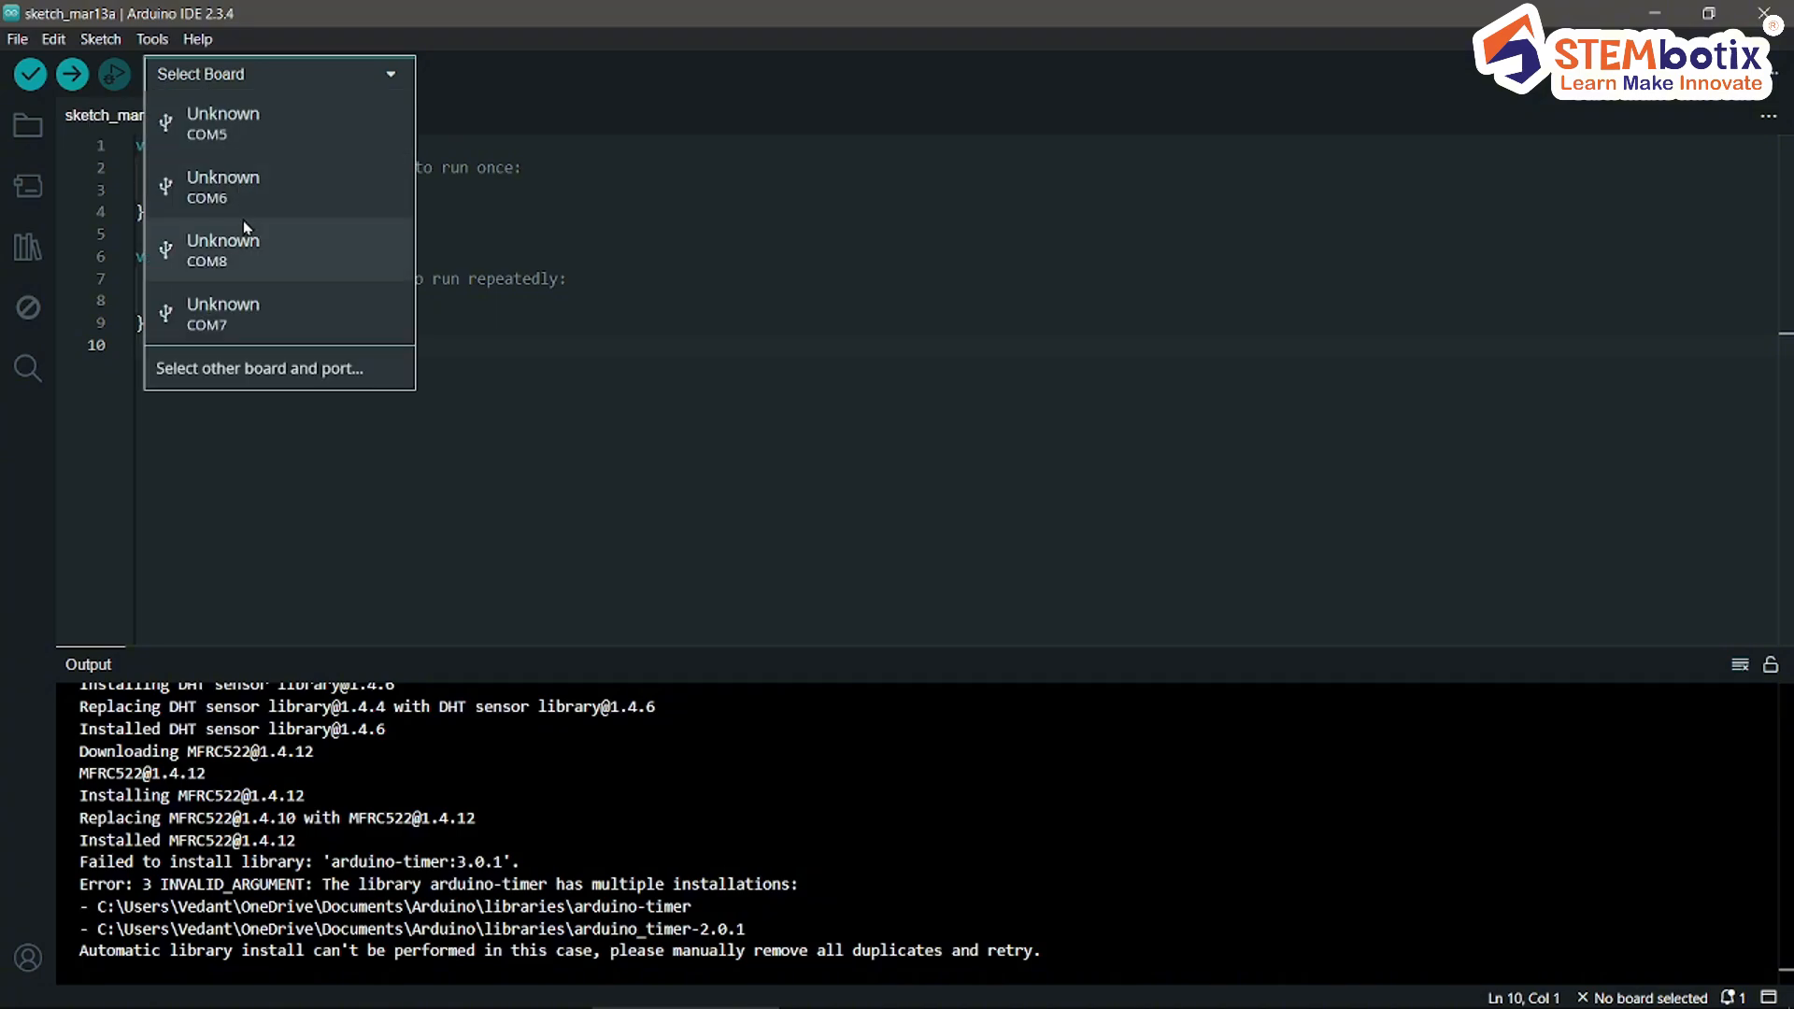